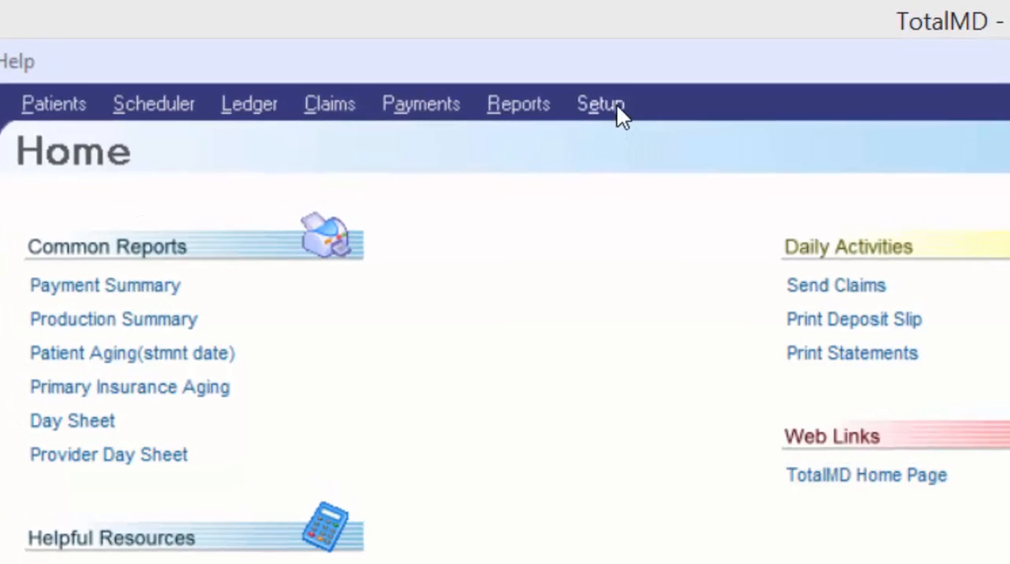
- Open the practice setup, look through the schedule, program and statement message preferences, and return to the practice information
click(605, 106)
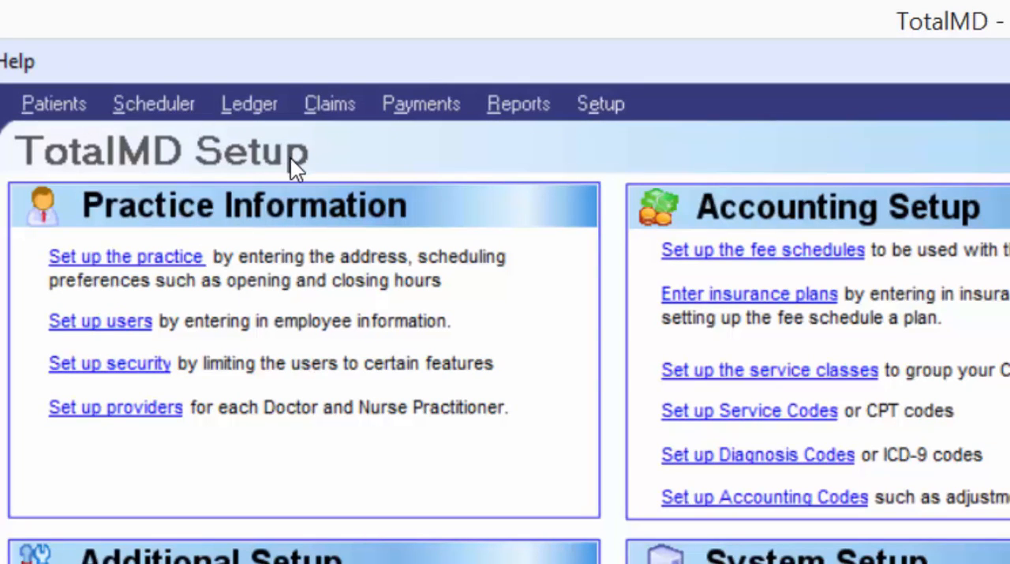
click(95, 270)
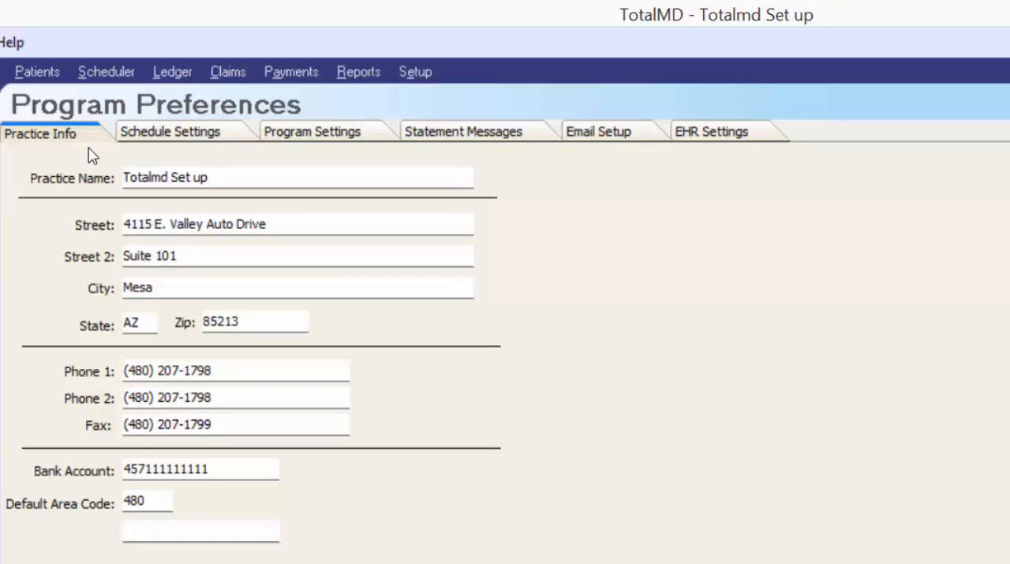
click(204, 133)
click(296, 139)
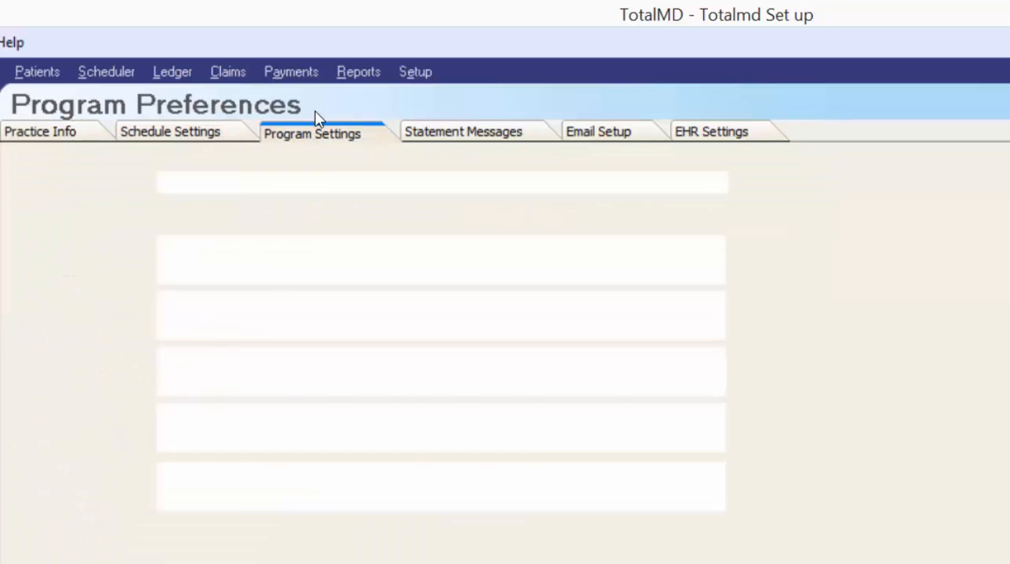
click(465, 142)
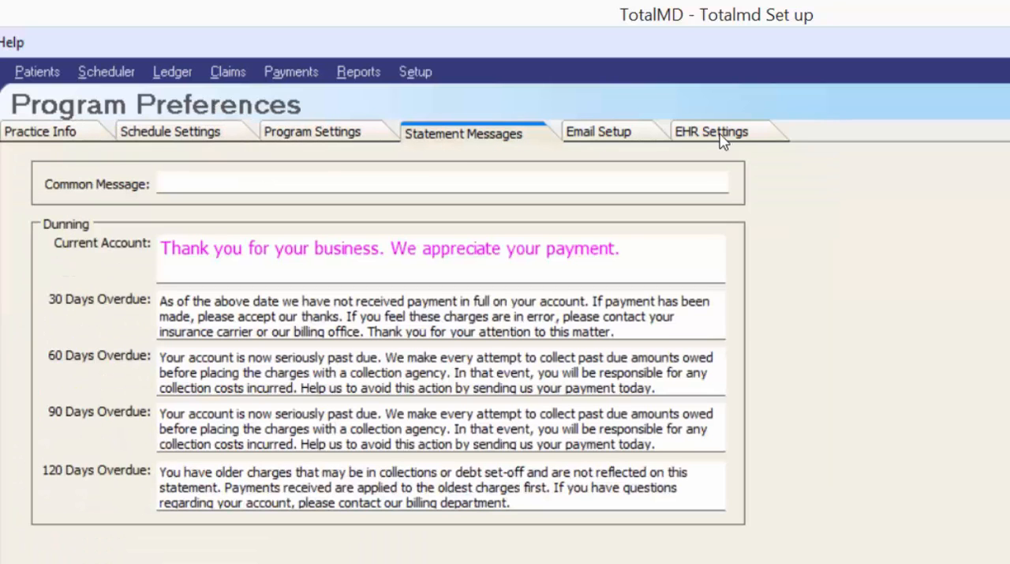
click(39, 138)
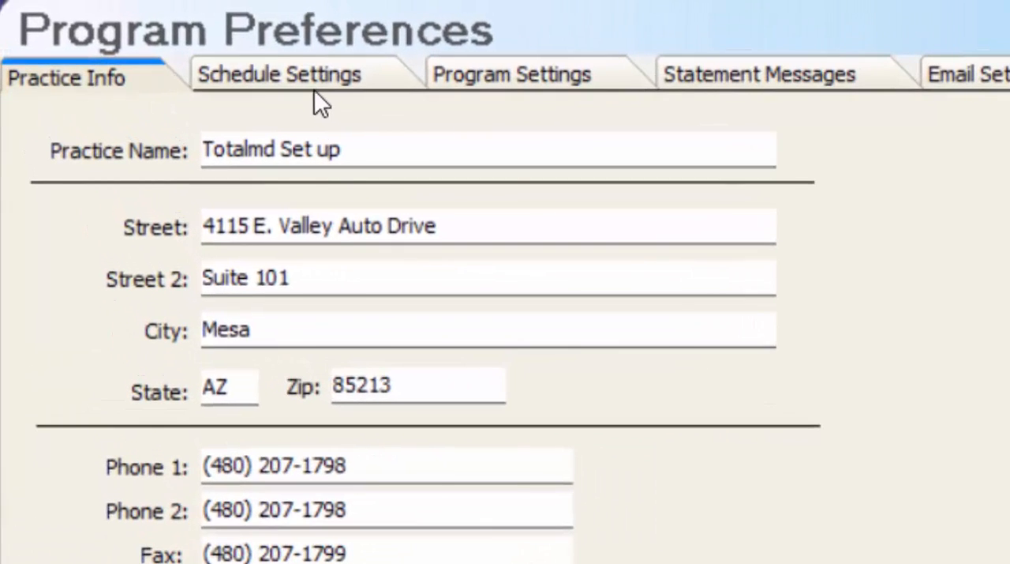
- Open the schedule settings and switch Friday's open status off and back on in the business hours
click(222, 54)
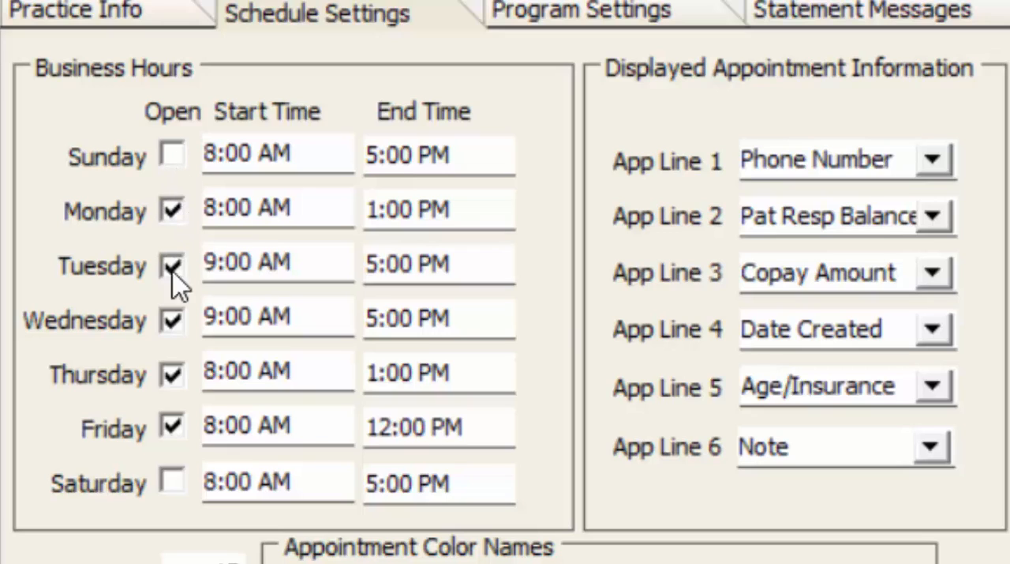
click(170, 420)
click(169, 418)
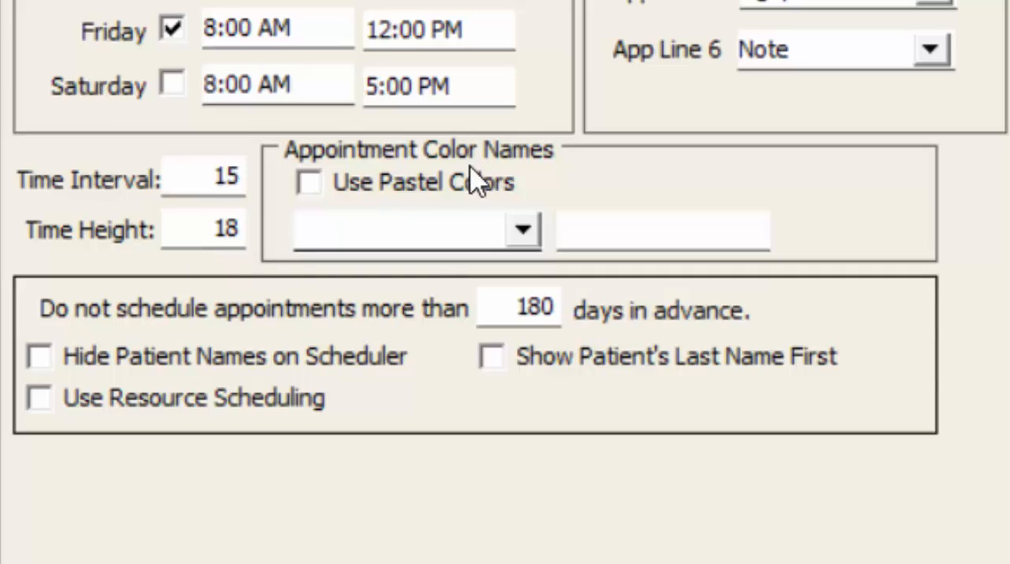
- Turn on pastel appointment colors, view the pastel color list, and turn the option back off
click(315, 184)
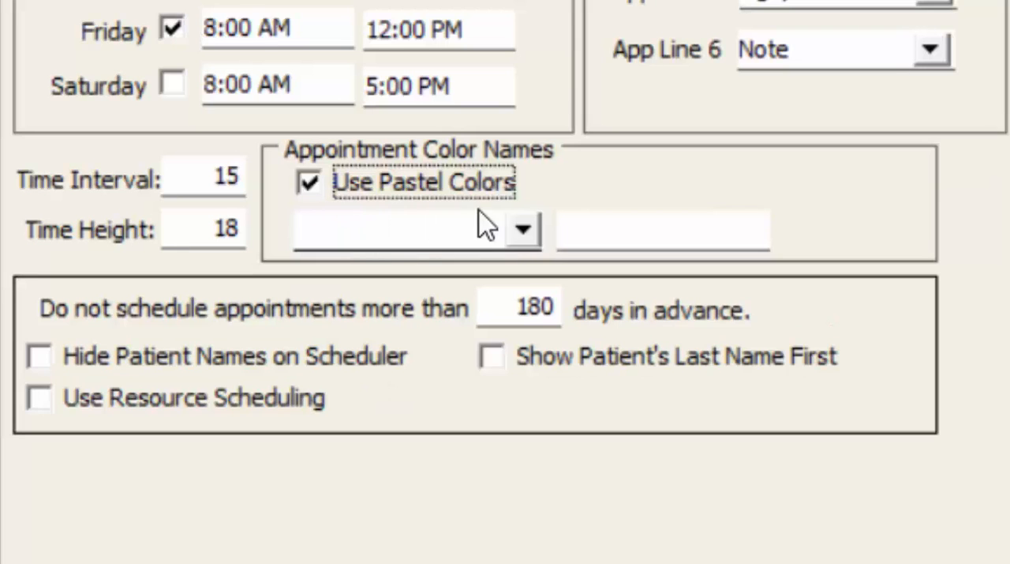
click(523, 229)
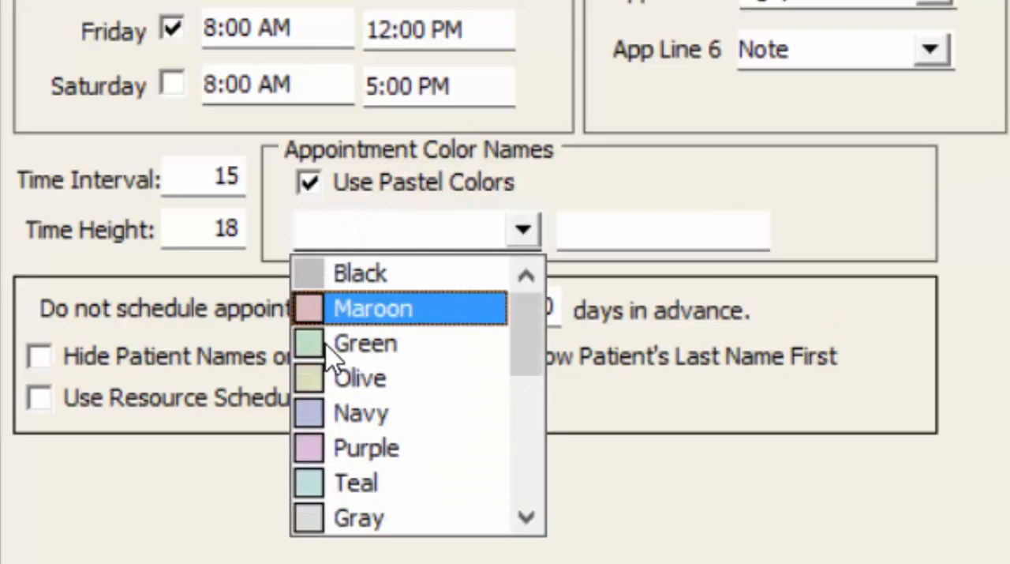
click(313, 182)
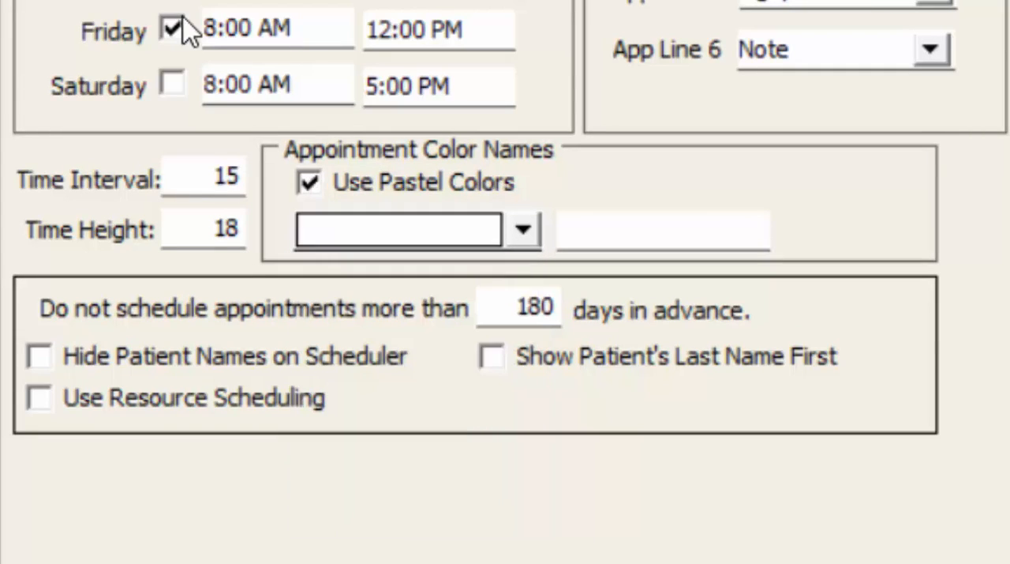
click(355, 181)
- Rename the Purple appointment color to "New Patient" and check the entry in the color list
click(379, 218)
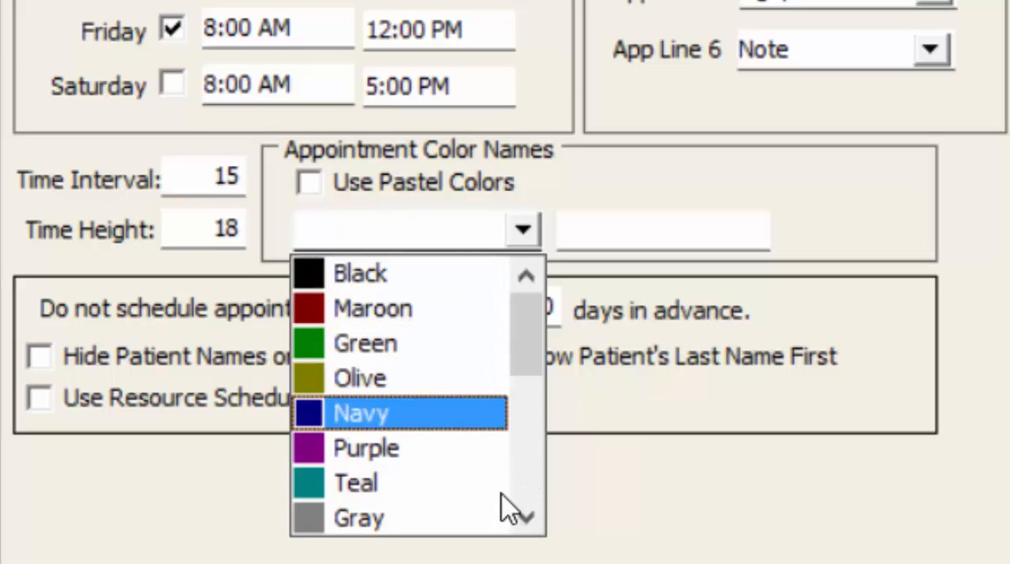
click(267, 239)
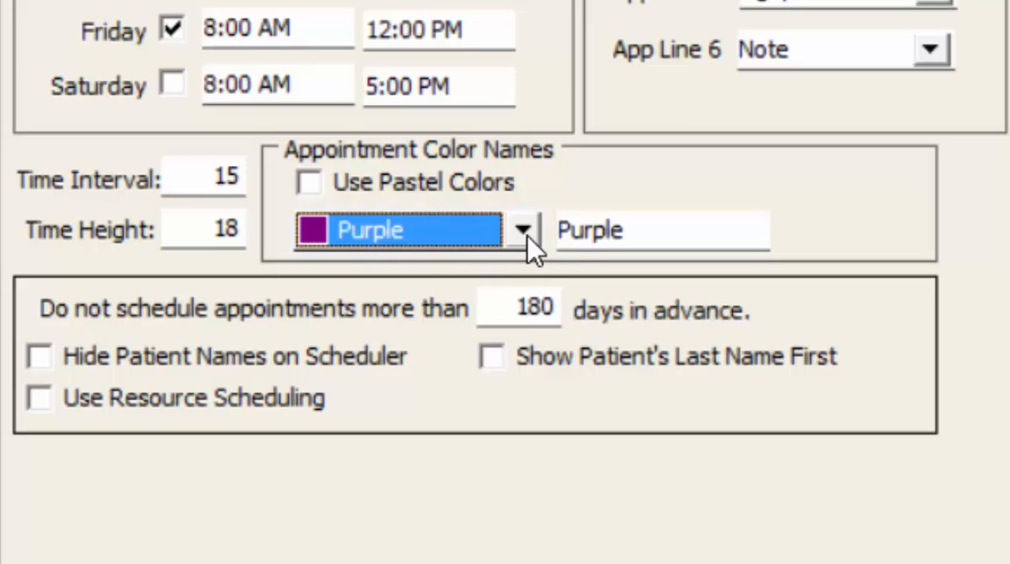
drag(665, 237, 557, 231)
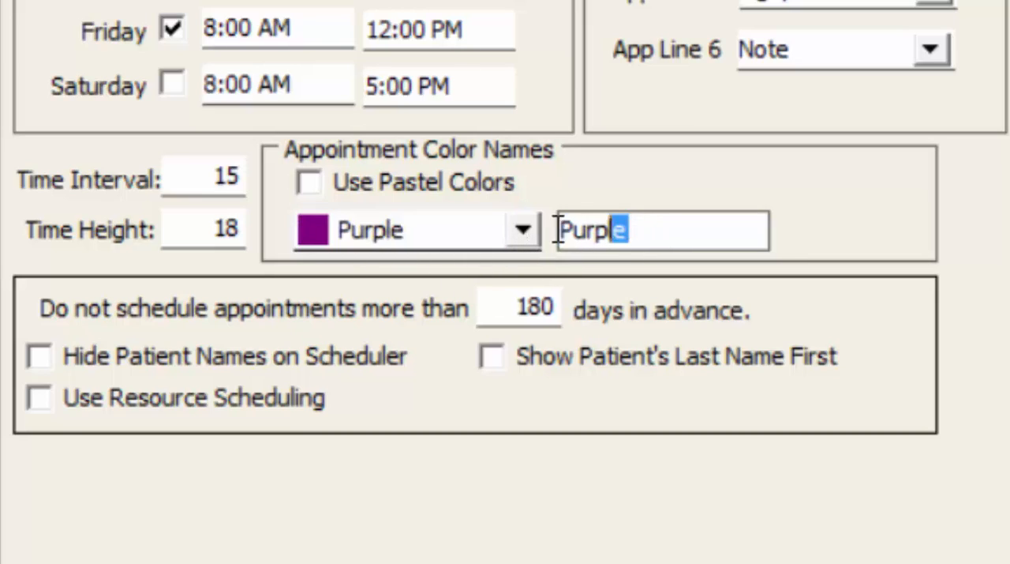
key(Delete)
text(N)
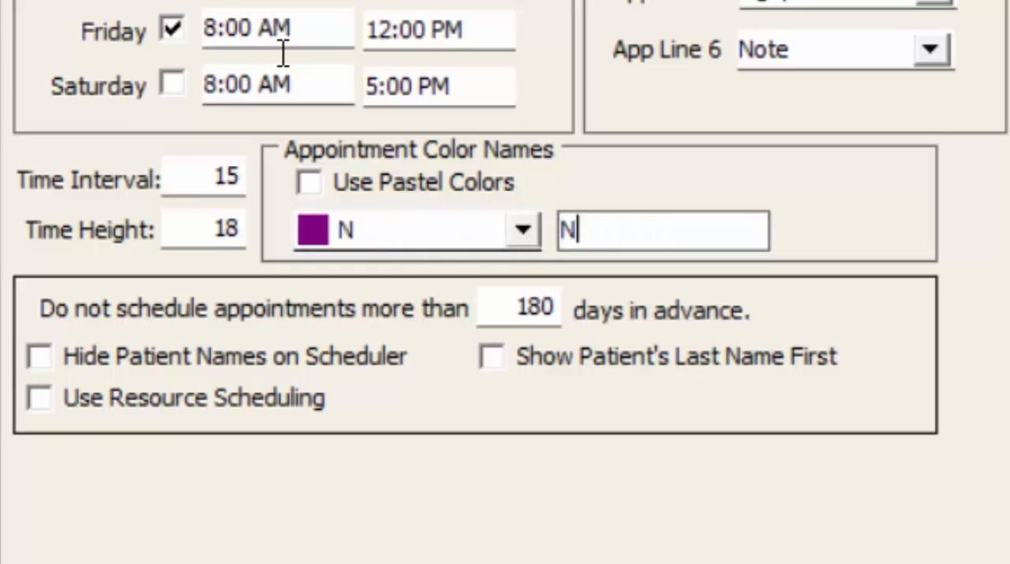
text(ew Patient)
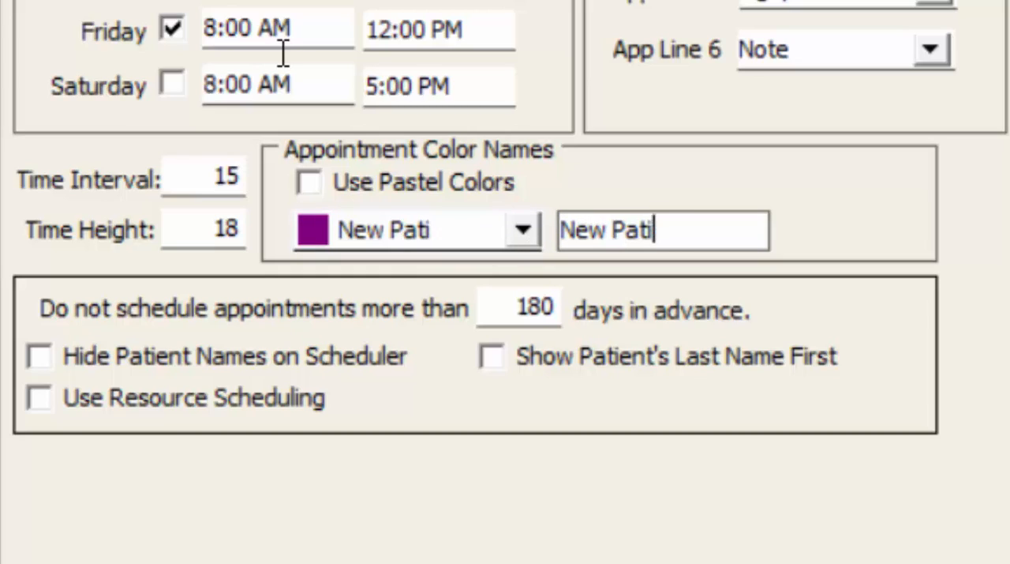
click(536, 235)
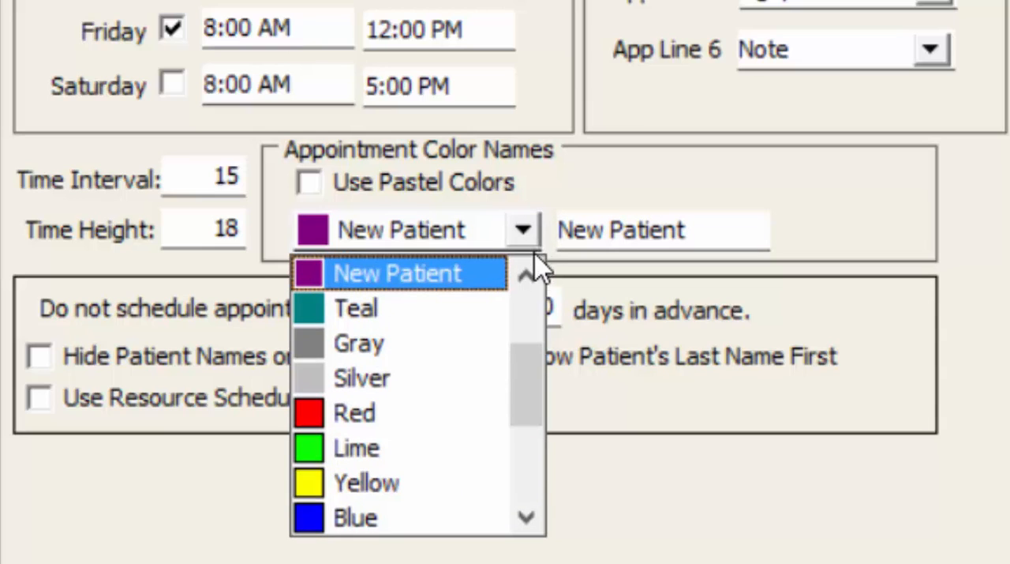
click(522, 277)
click(521, 278)
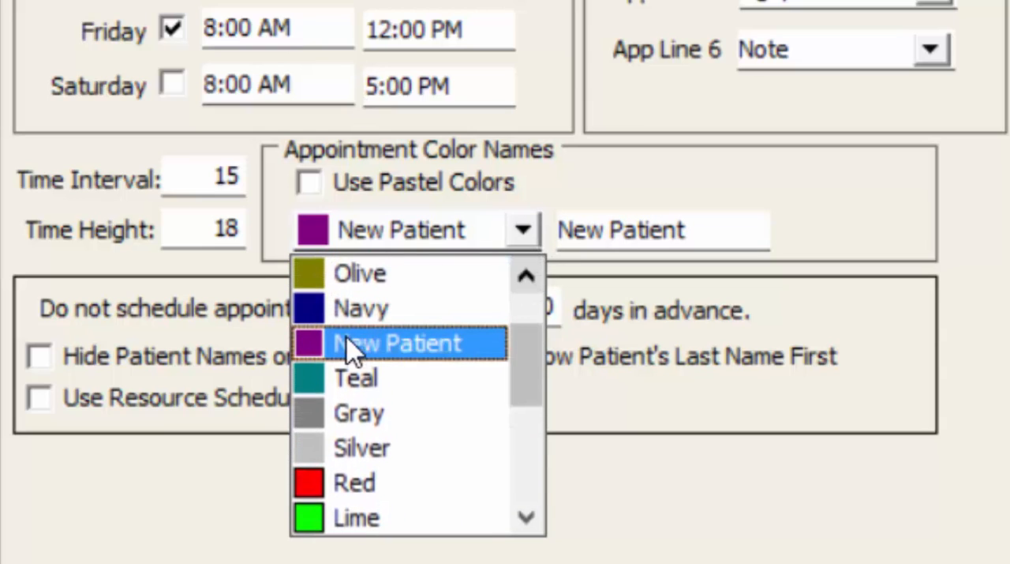
click(462, 354)
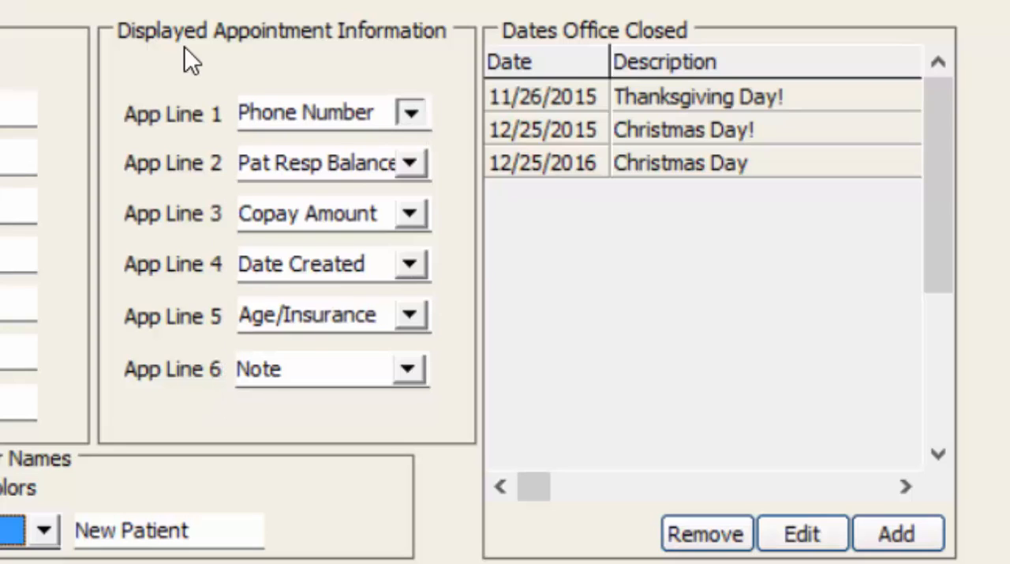
- Examine the field choices available for App Line 1 and App Line 2 in the displayed appointment information
drag(413, 172, 408, 144)
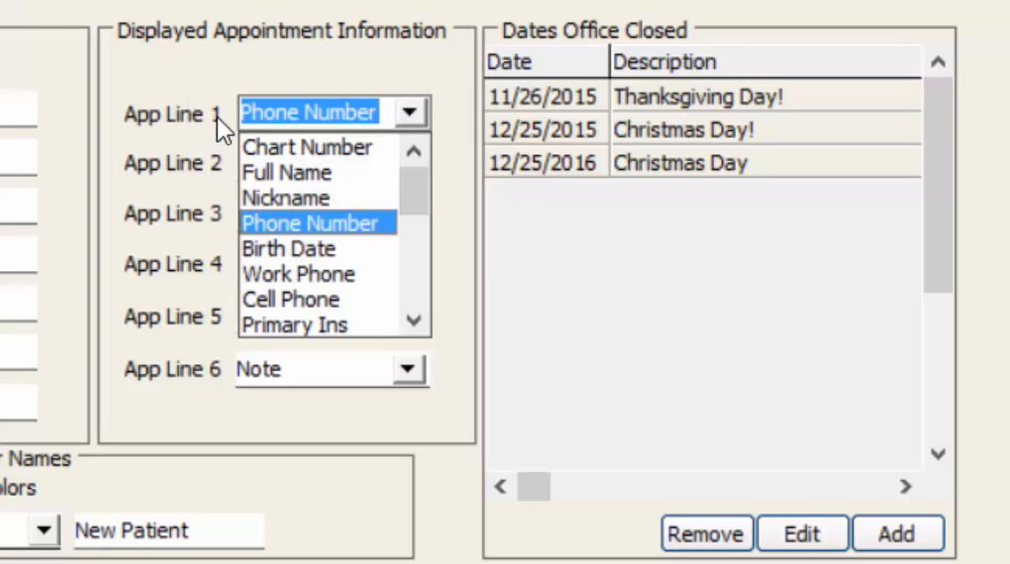
click(28, 34)
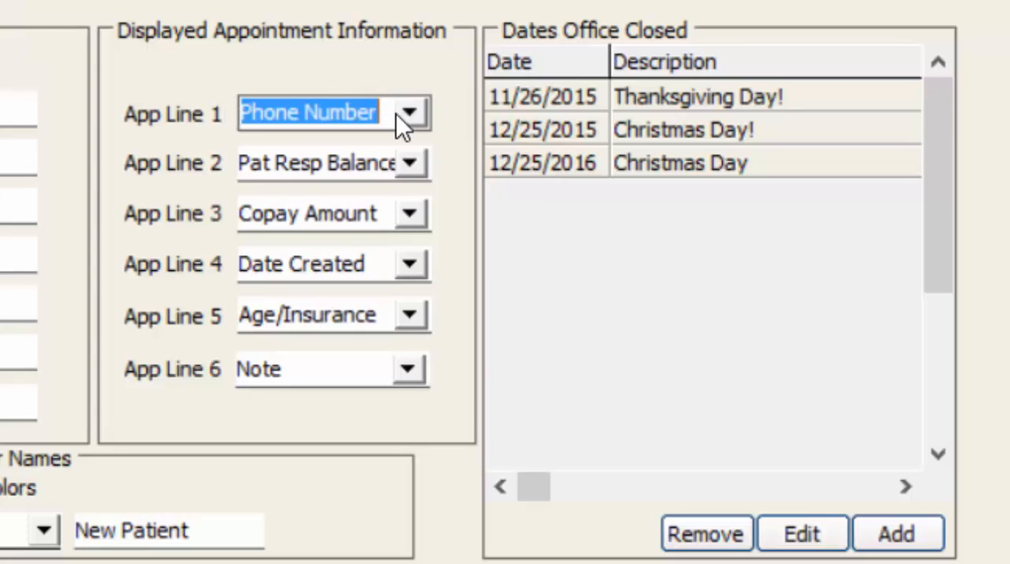
click(255, 172)
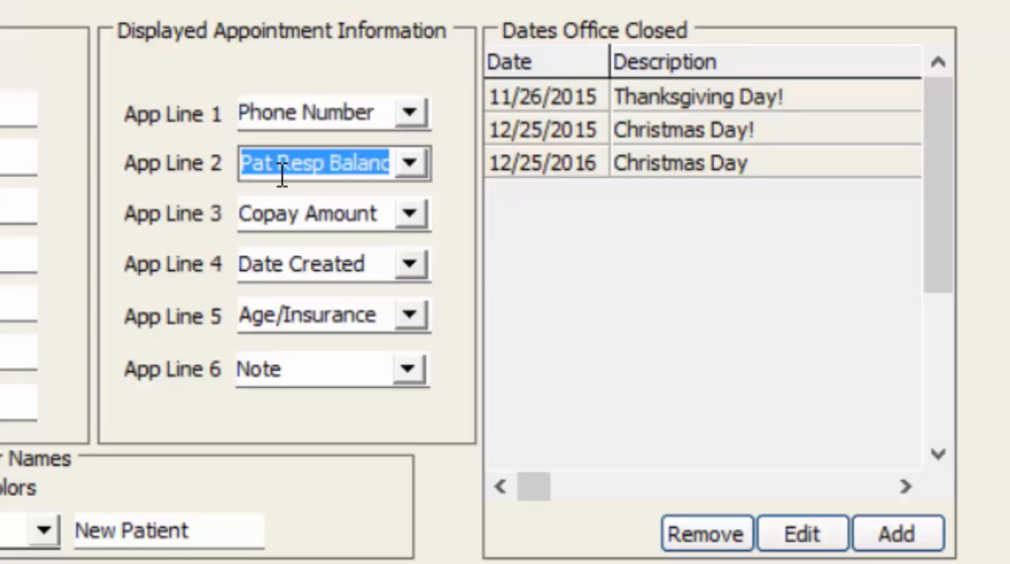
click(404, 174)
click(177, 94)
click(410, 112)
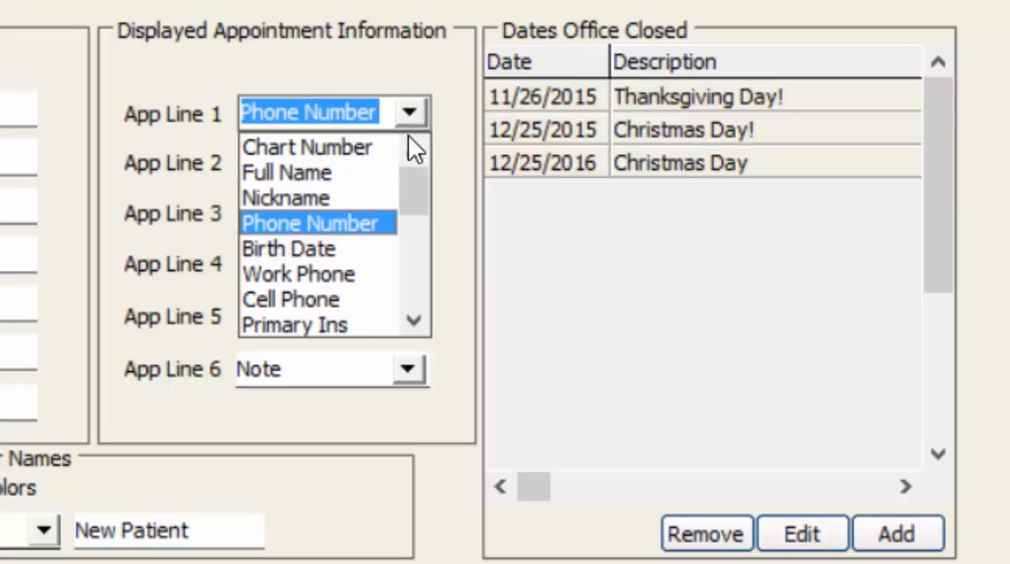
scroll(185, 211, down, 2)
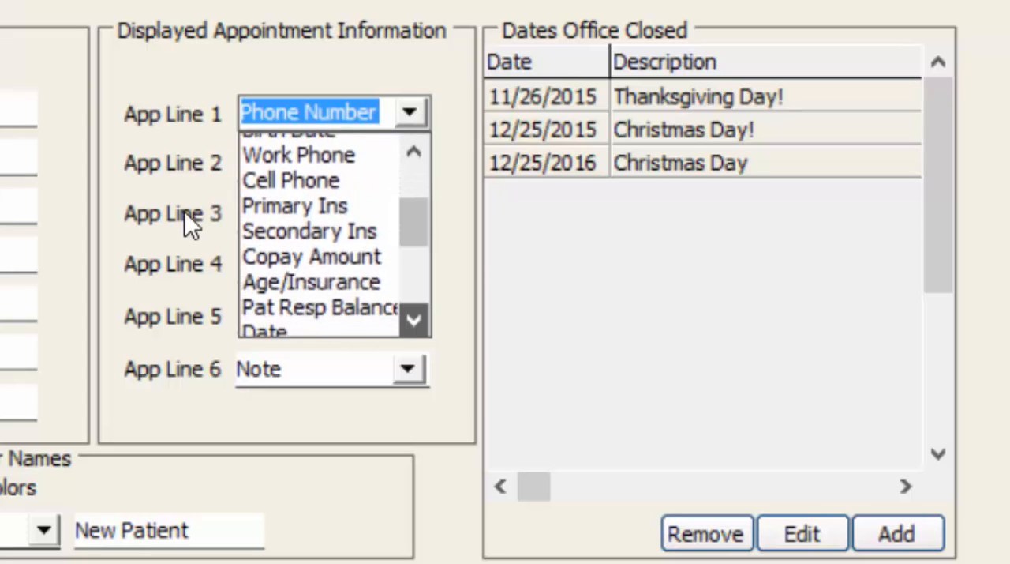
scroll(185, 212, down, 2)
click(174, 245)
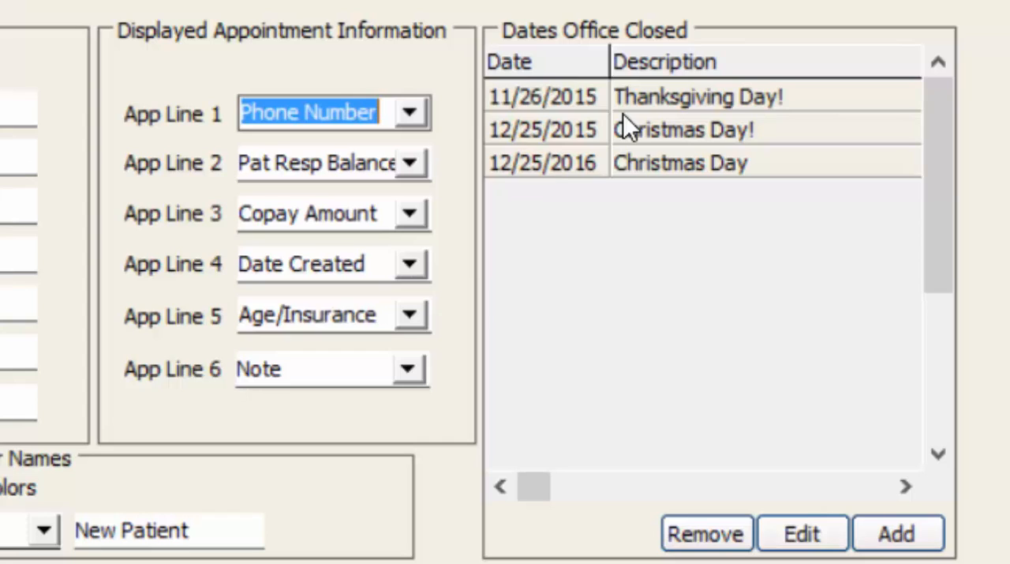
- Add a new office closed date and set it to 11/10/2015
click(893, 535)
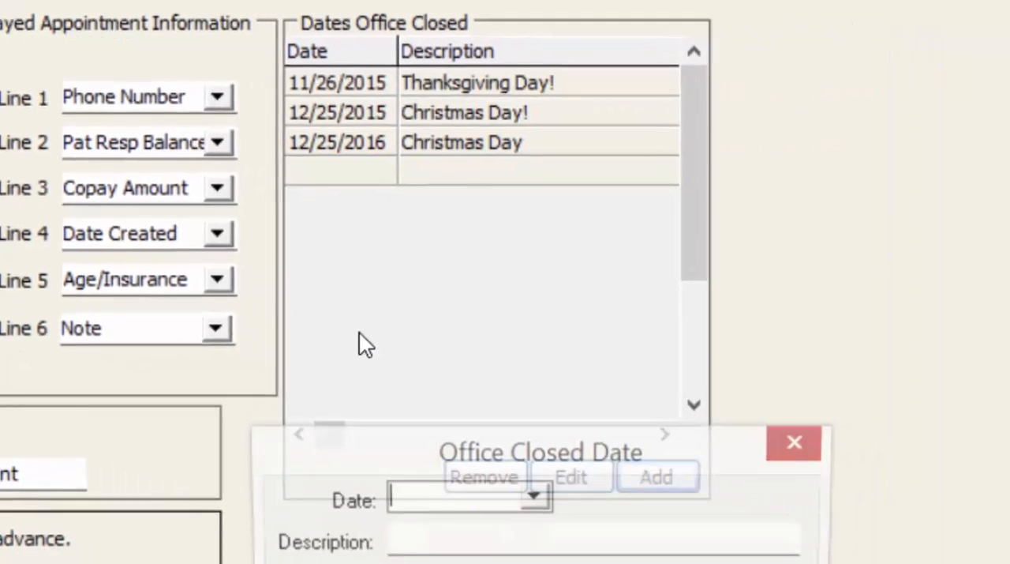
click(534, 495)
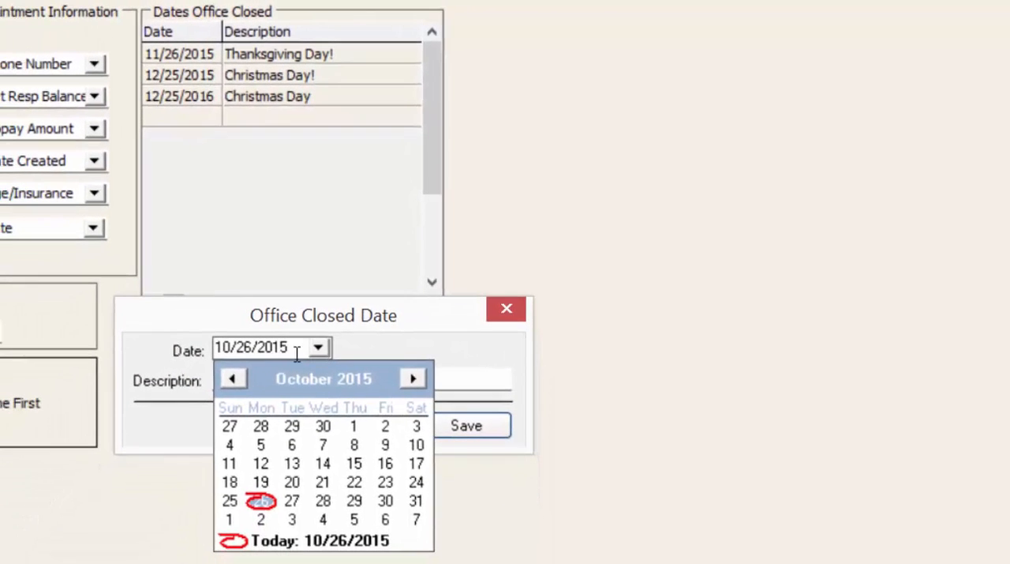
click(414, 380)
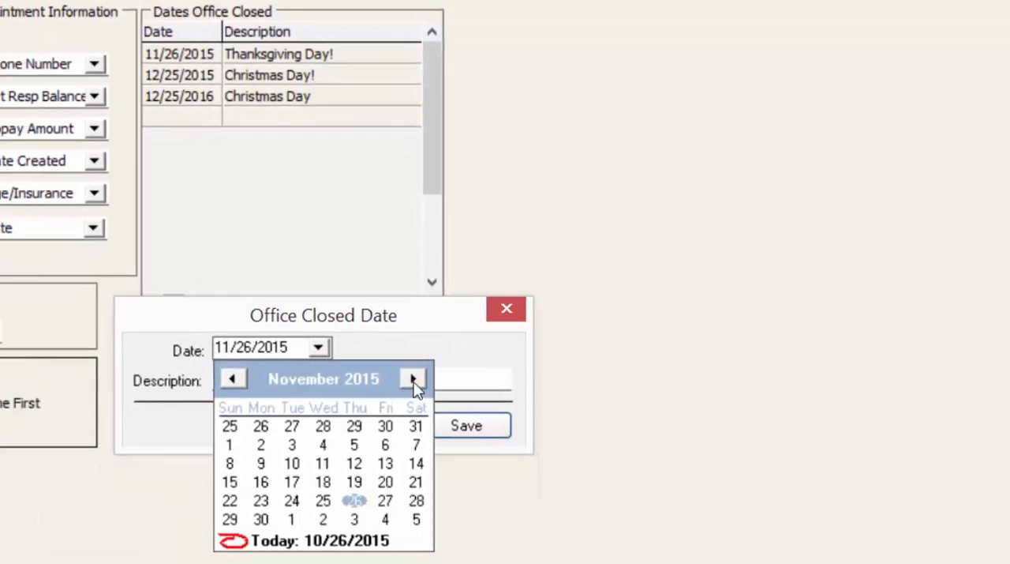
click(292, 464)
click(232, 384)
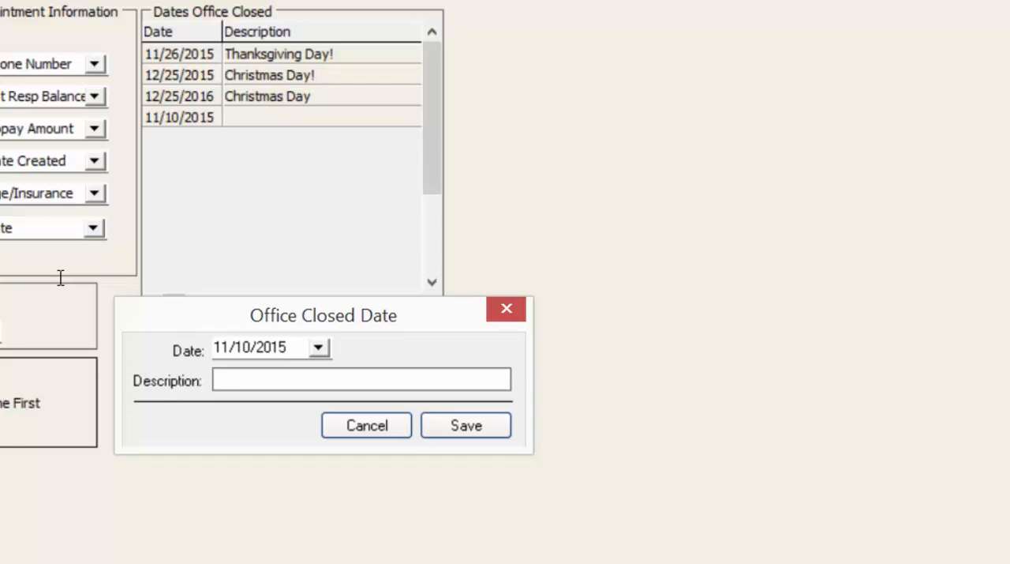
- Describe the new closed date as "Dr's out for continuing ED" and save it
text(Dr's out for cont)
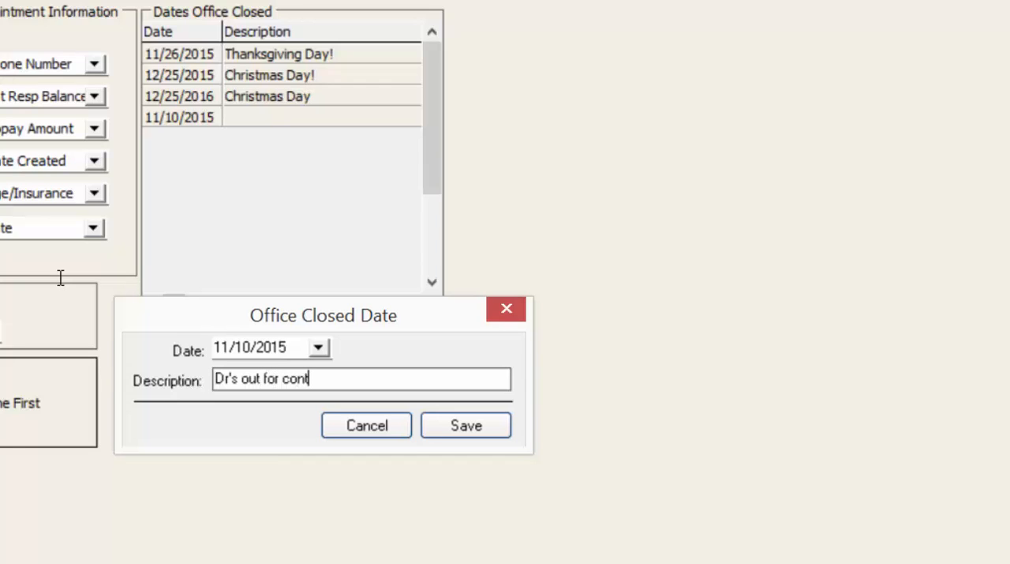
text(inuing ed)
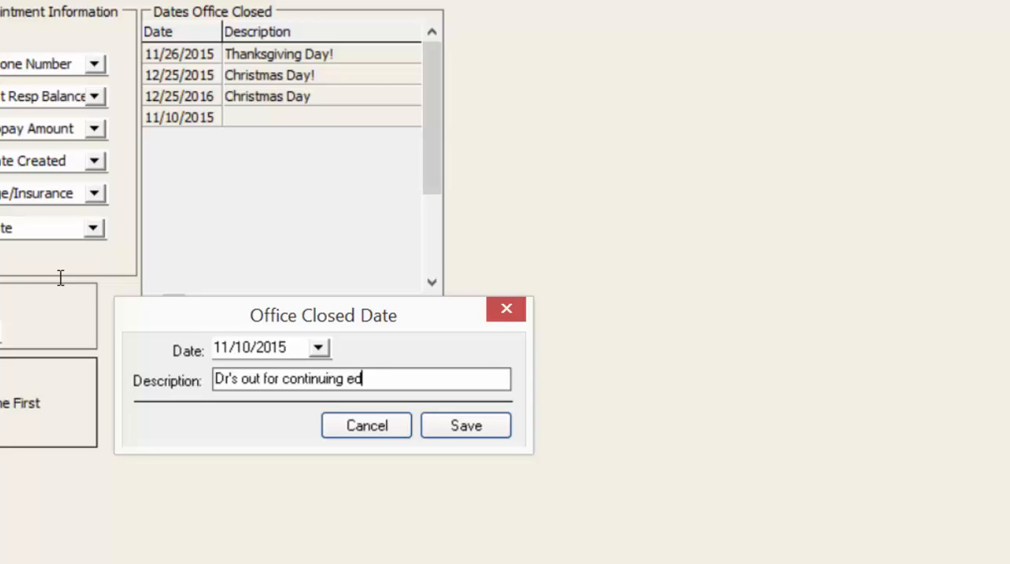
key(BackSpace)
key(BackSpace)
text(ED)
click(467, 425)
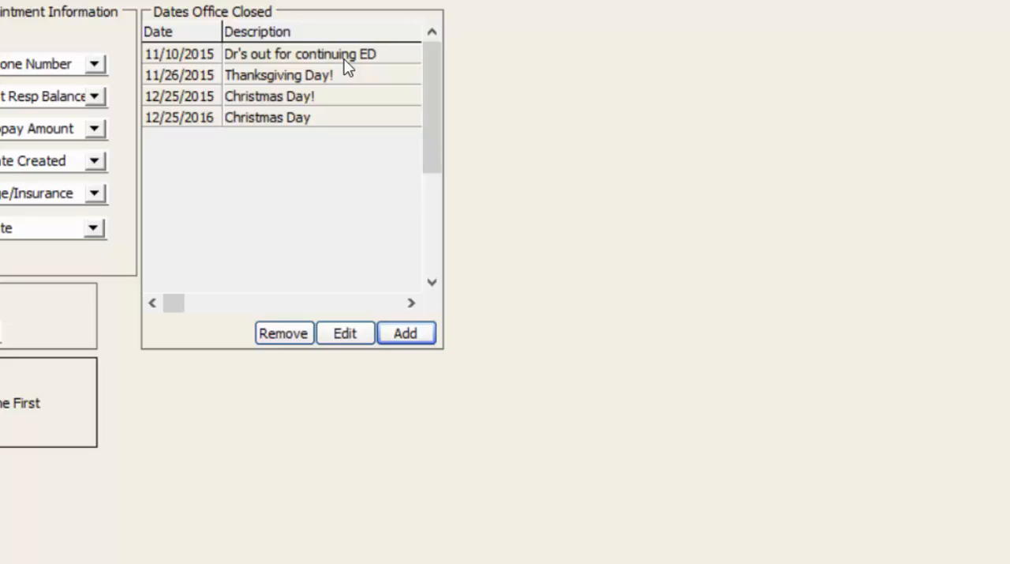
- Compare the 12/25/2015 and 12/25/2016 Christmas entries in the list of office closed dates
click(256, 96)
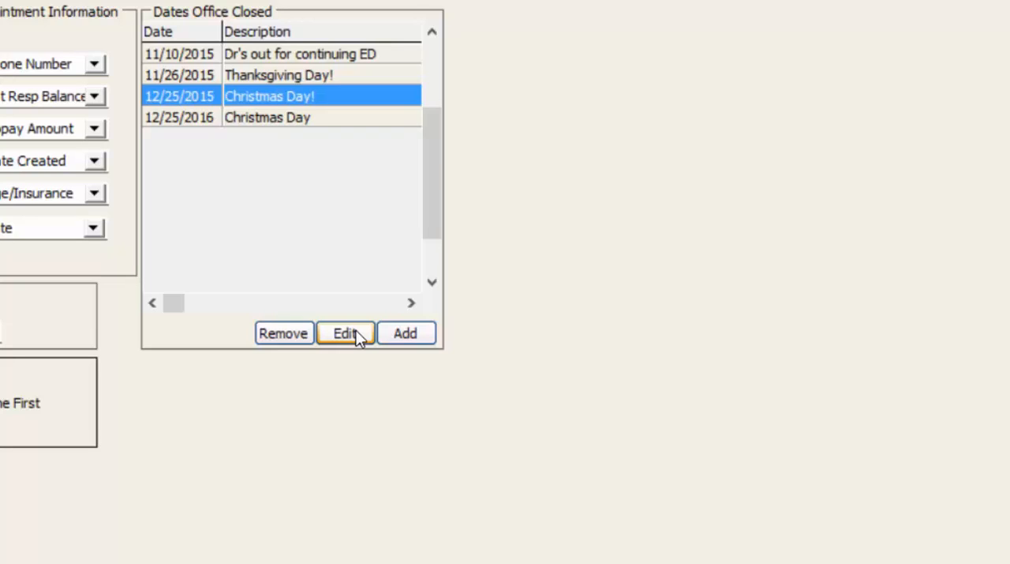
click(276, 118)
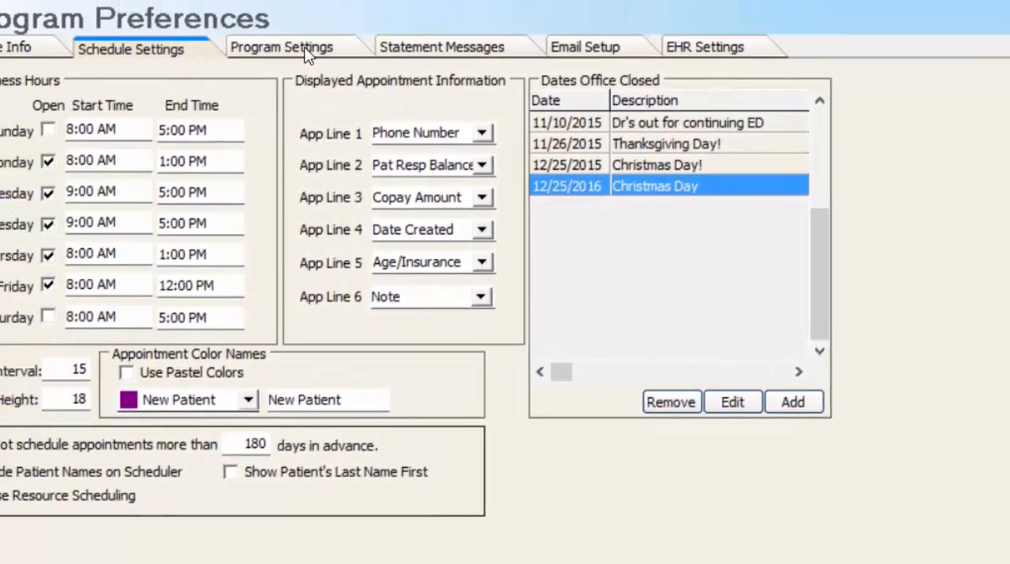
- Examine the program settings, including the transaction detail, tax rate, eligibility clearinghouse, collections and claim error check options
click(295, 45)
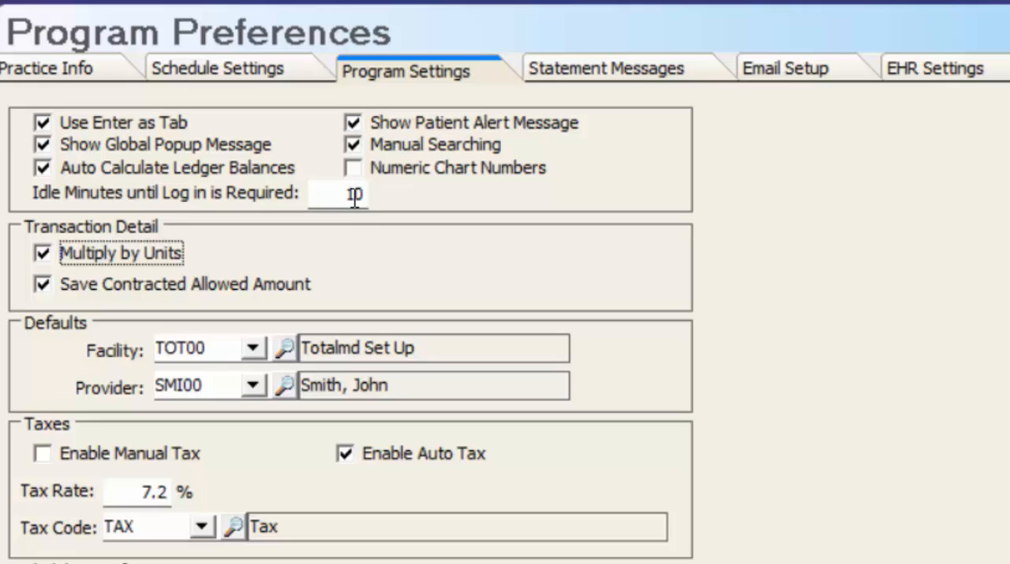
click(43, 253)
click(141, 492)
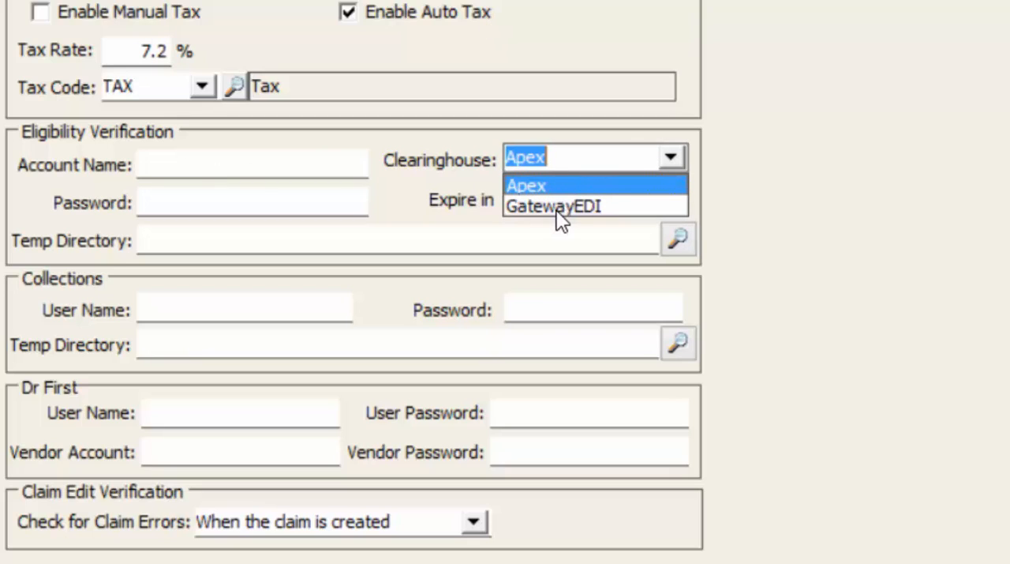
click(742, 180)
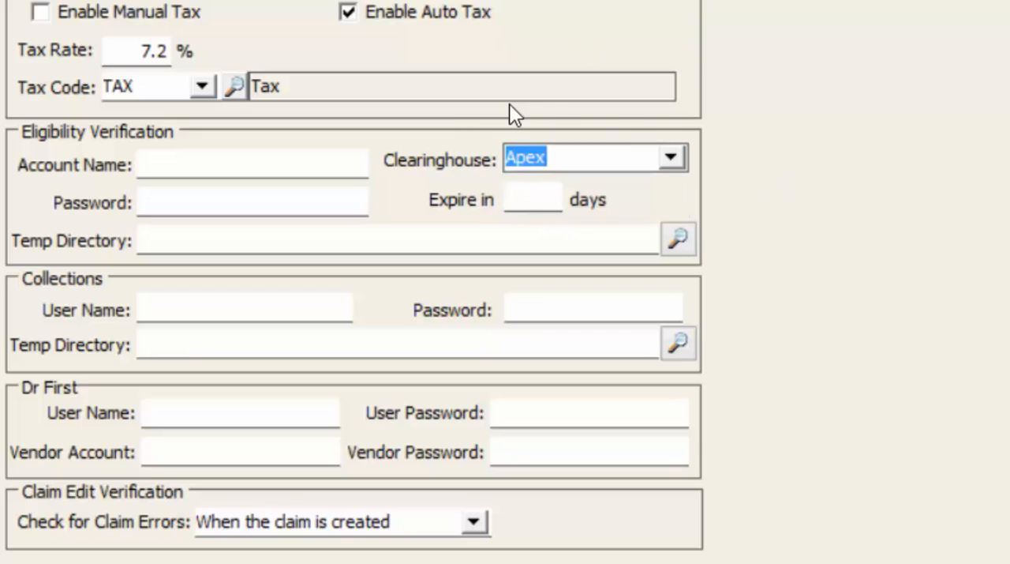
click(182, 245)
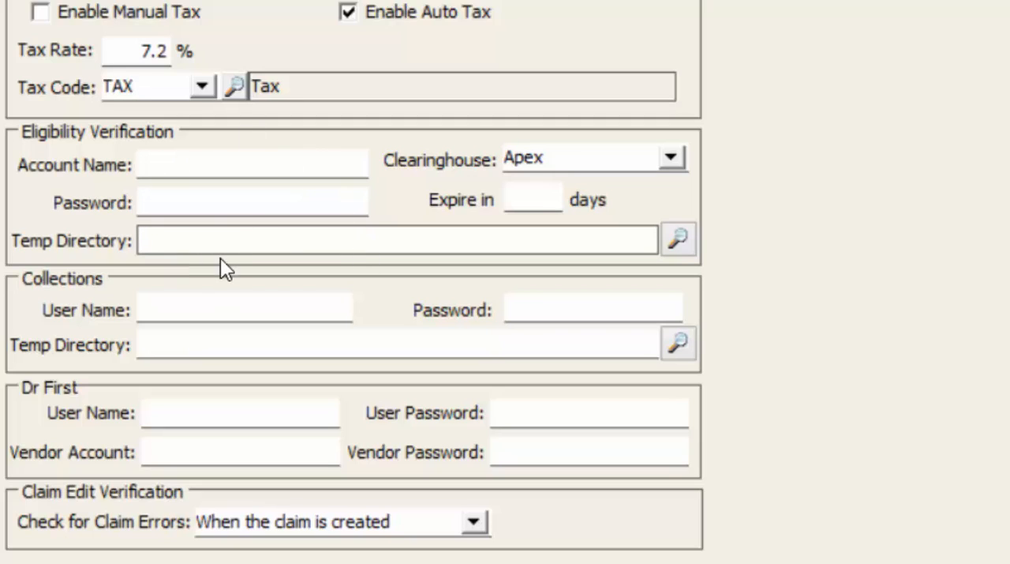
click(159, 296)
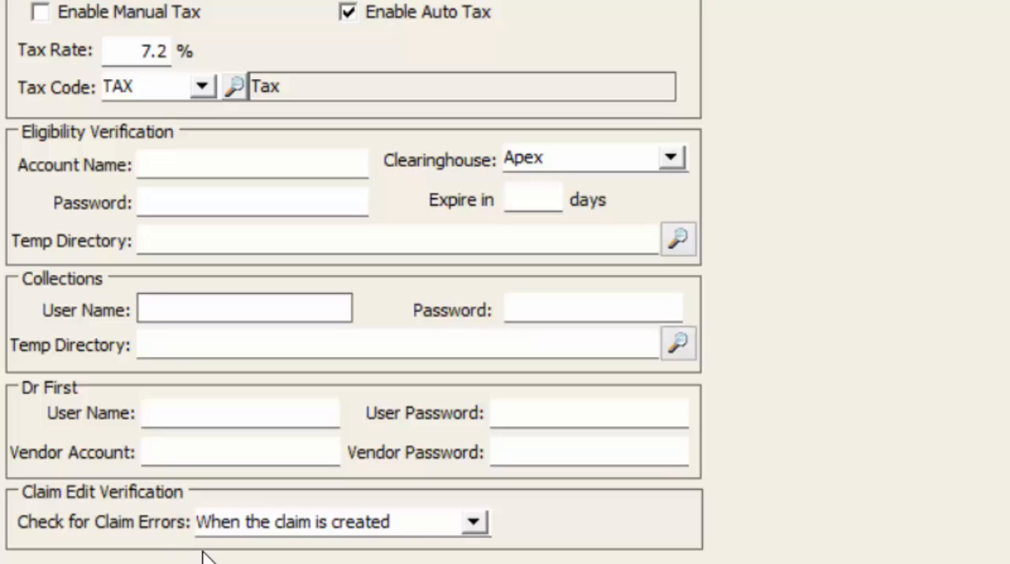
click(474, 523)
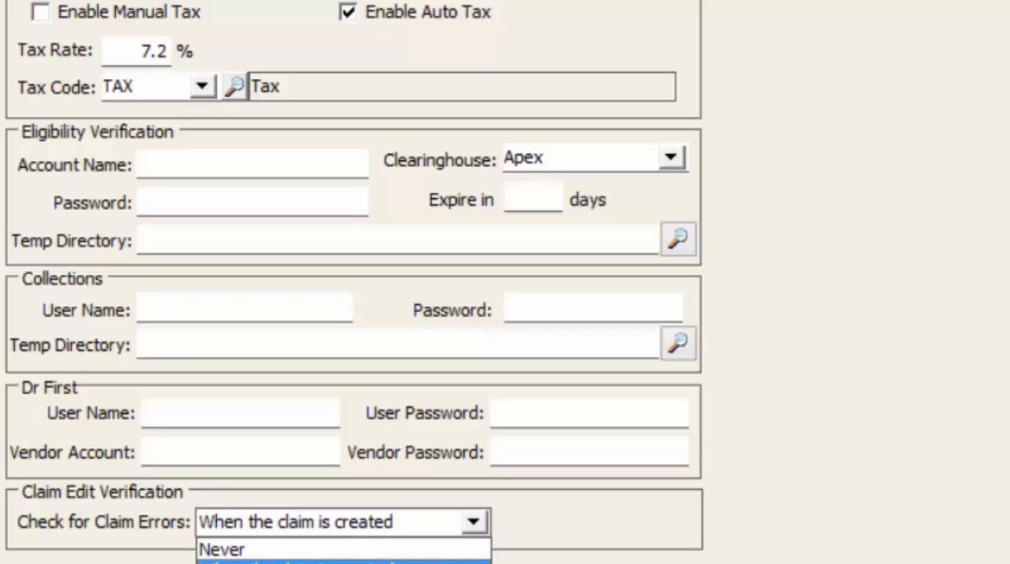
right_click(270, 351)
click(225, 348)
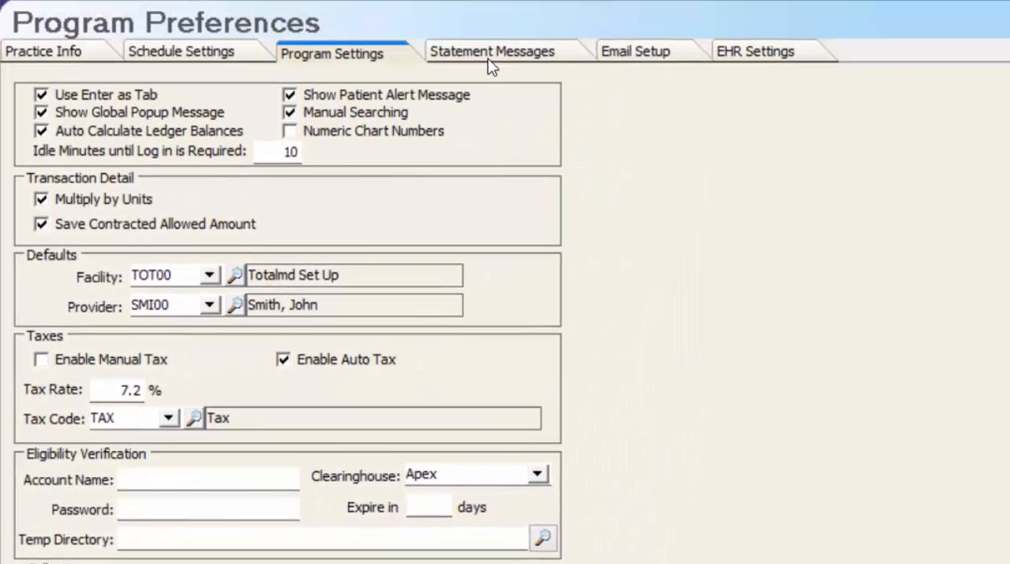
- In the statement messages, set the font color of the Current Account dunning message to blue
click(488, 58)
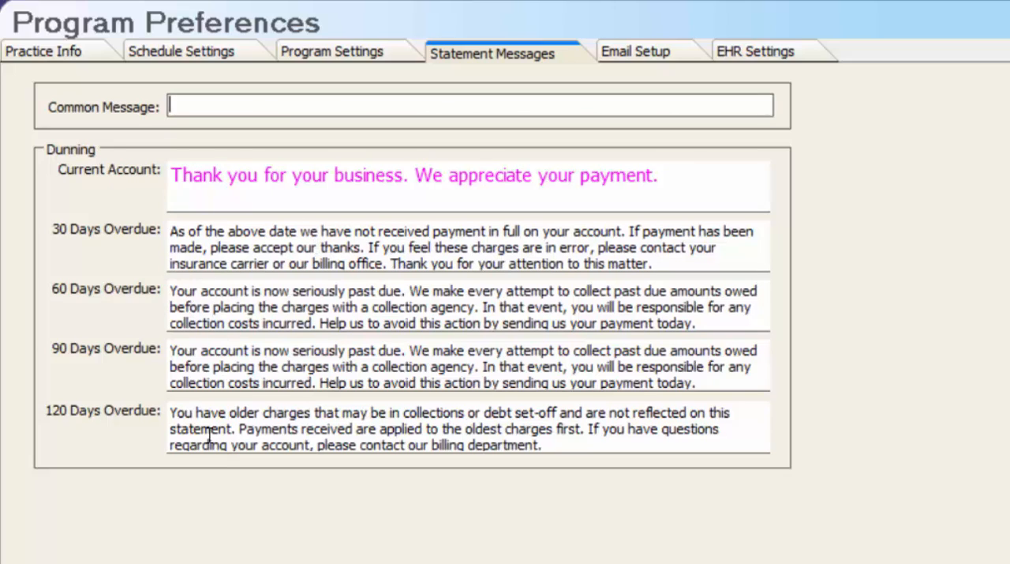
click(463, 246)
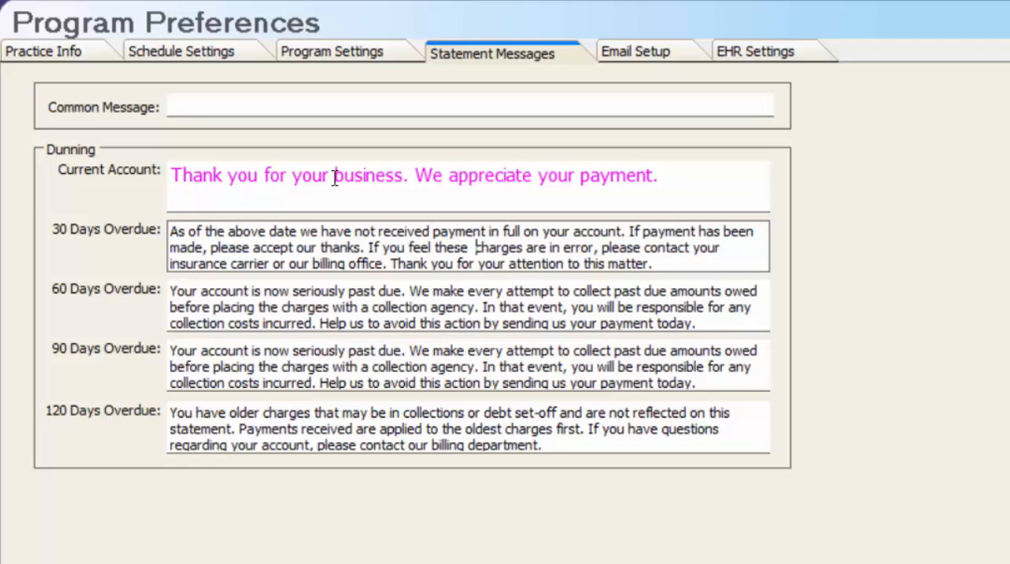
drag(695, 185, 134, 165)
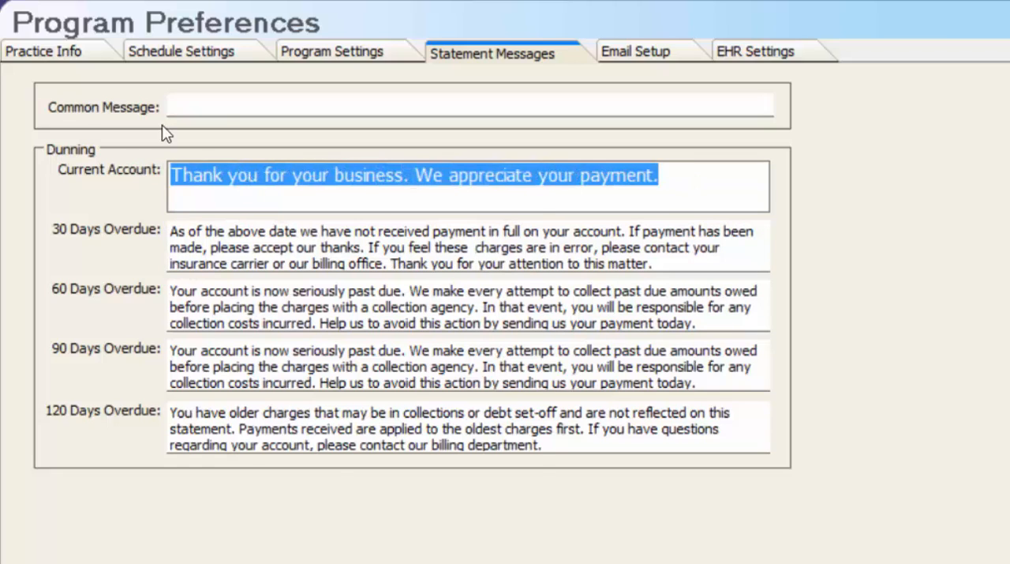
right_click(250, 177)
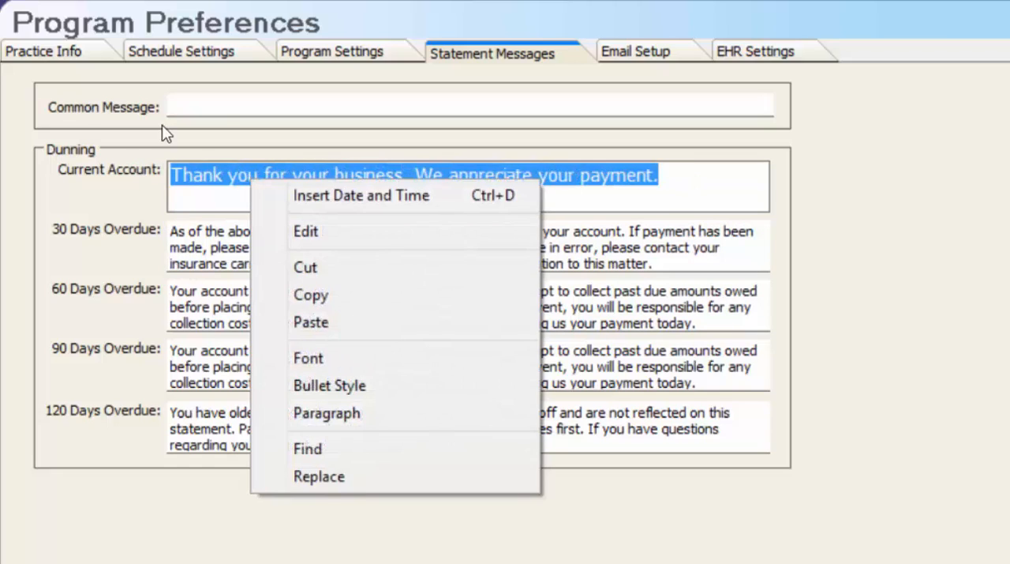
click(338, 358)
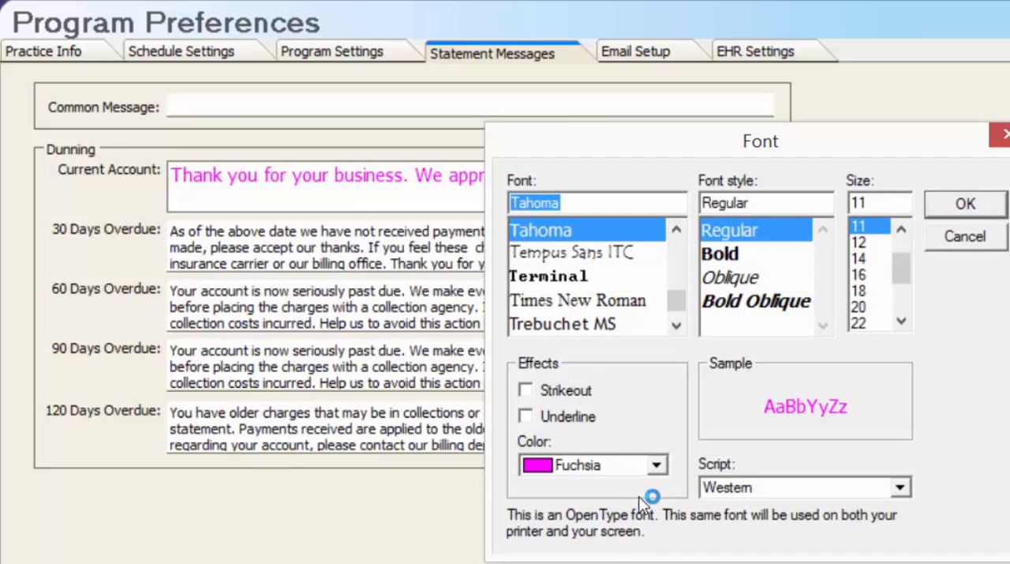
click(662, 466)
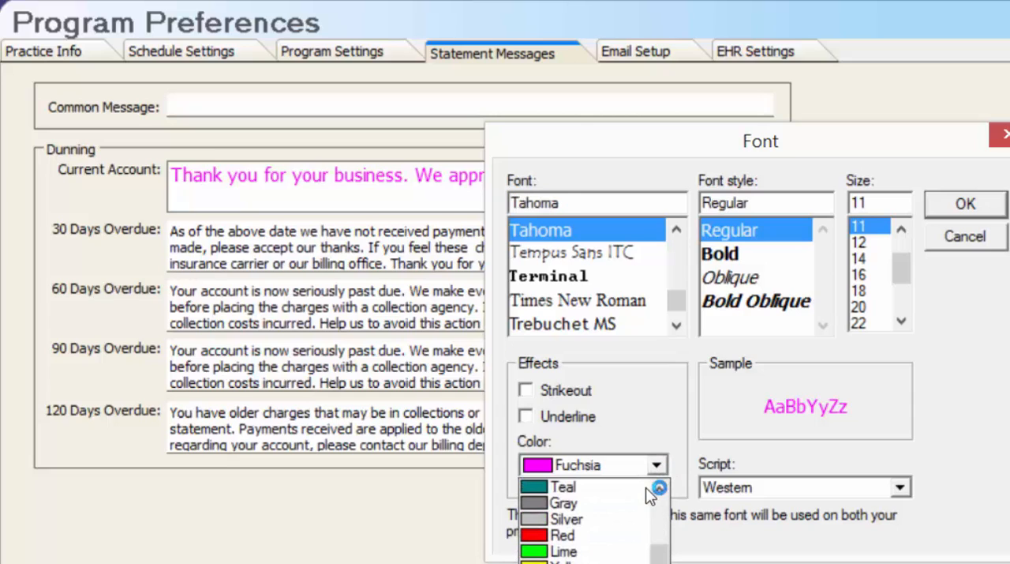
click(620, 563)
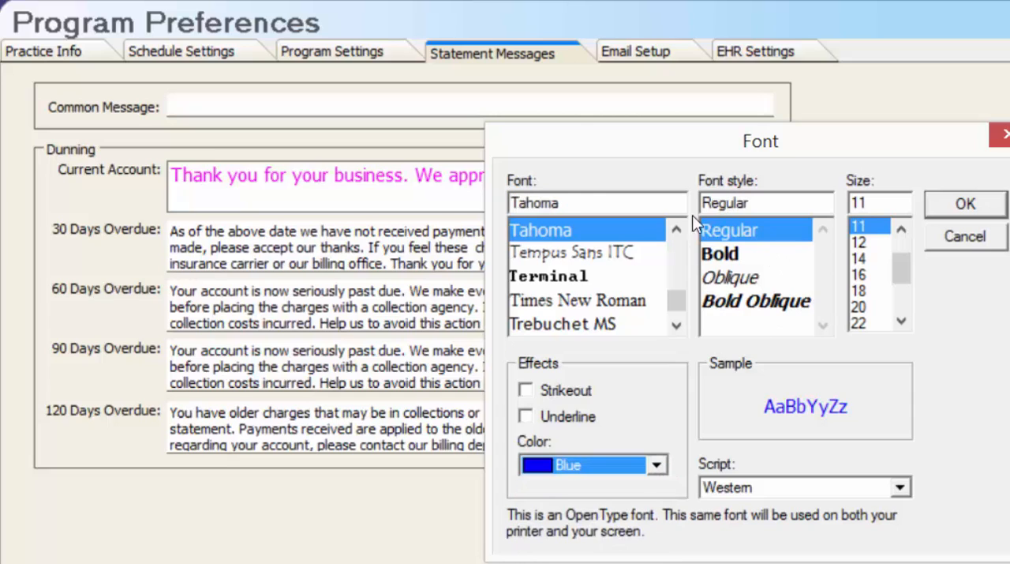
- Set the Current Account message's font size to 10 and apply the font changes
click(867, 259)
double_click(902, 229)
click(860, 243)
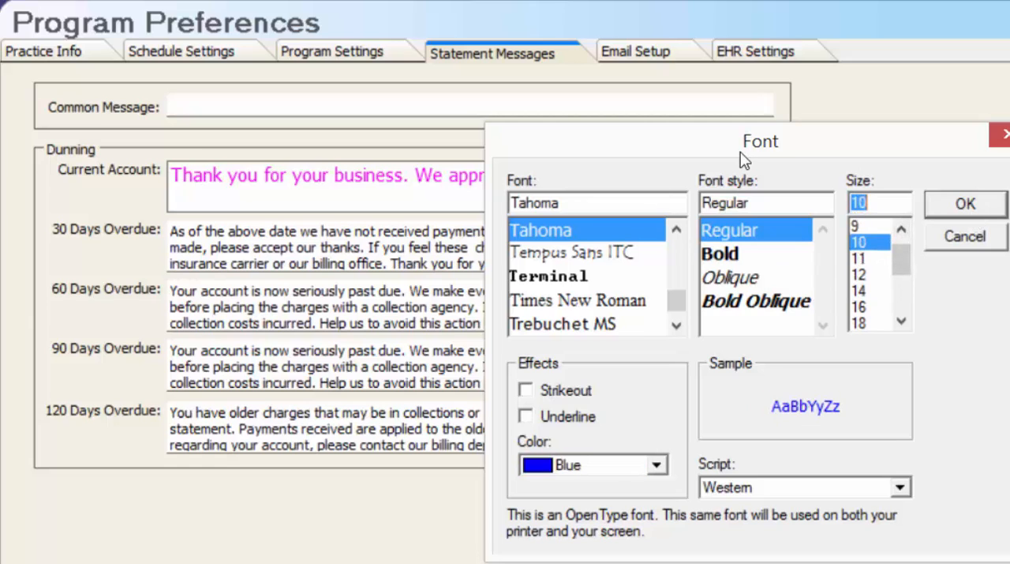
key(Return)
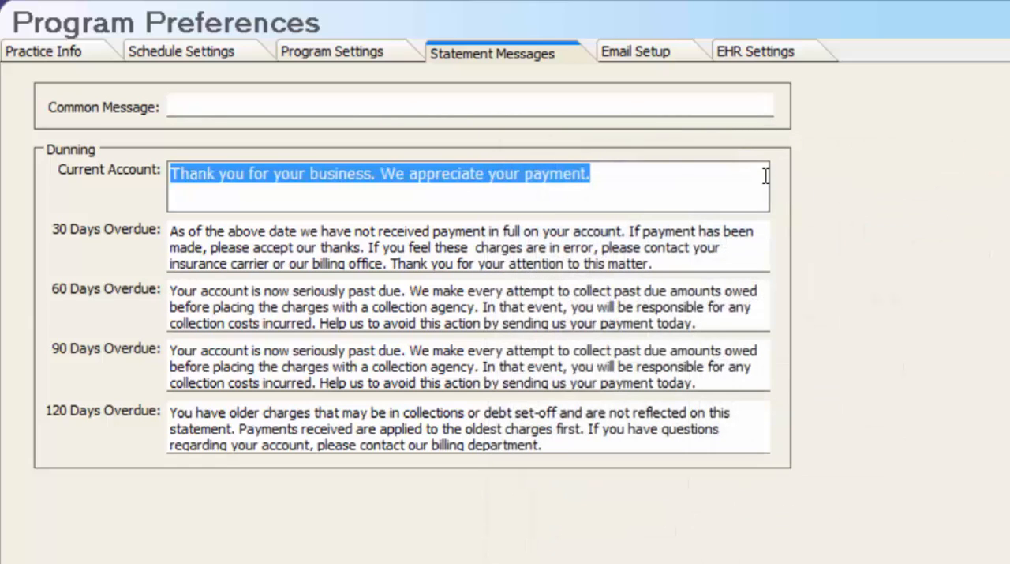
click(699, 184)
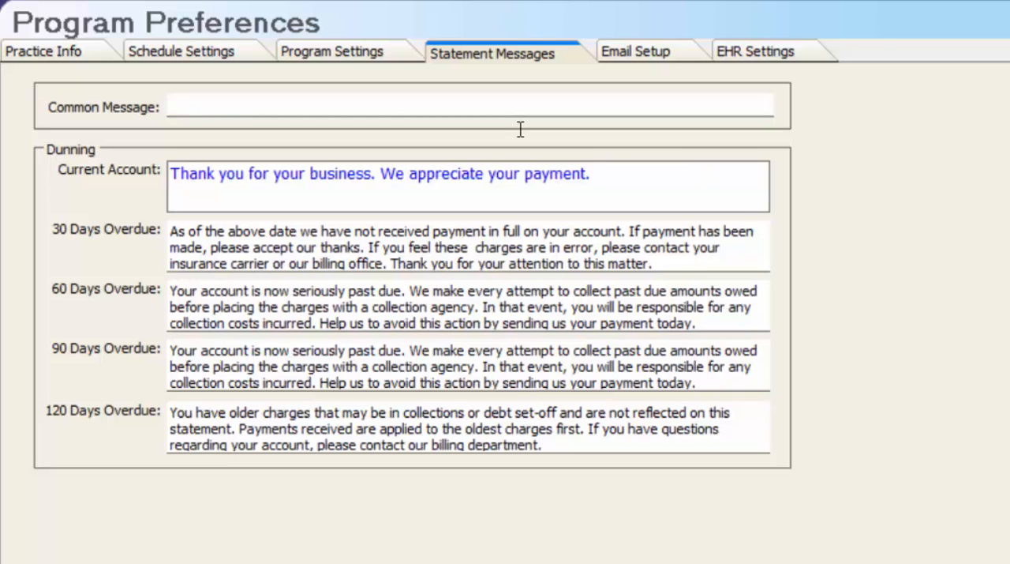
- Review the email setup and EHR settings, and save the changes to the program preferences
click(666, 62)
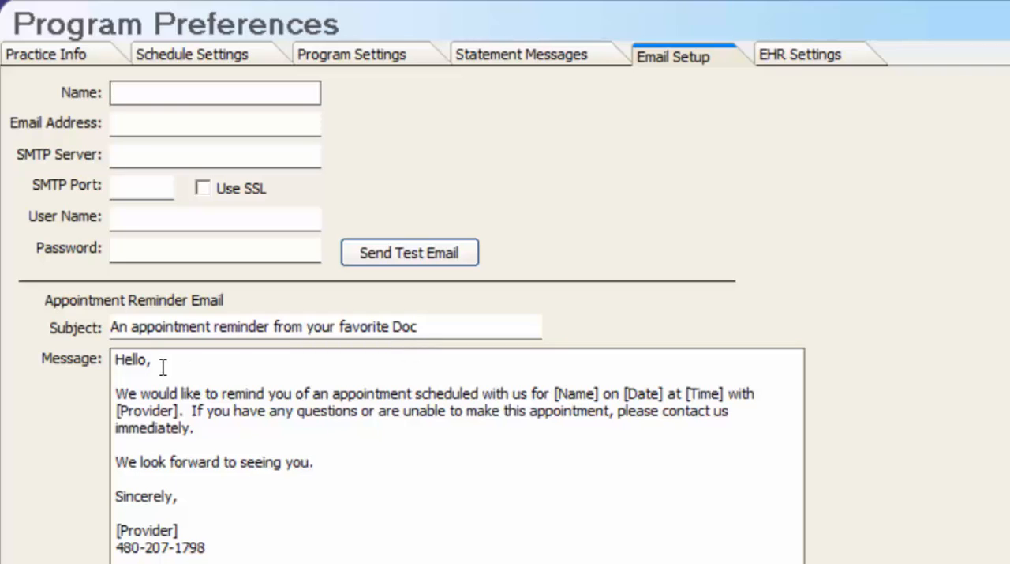
click(326, 476)
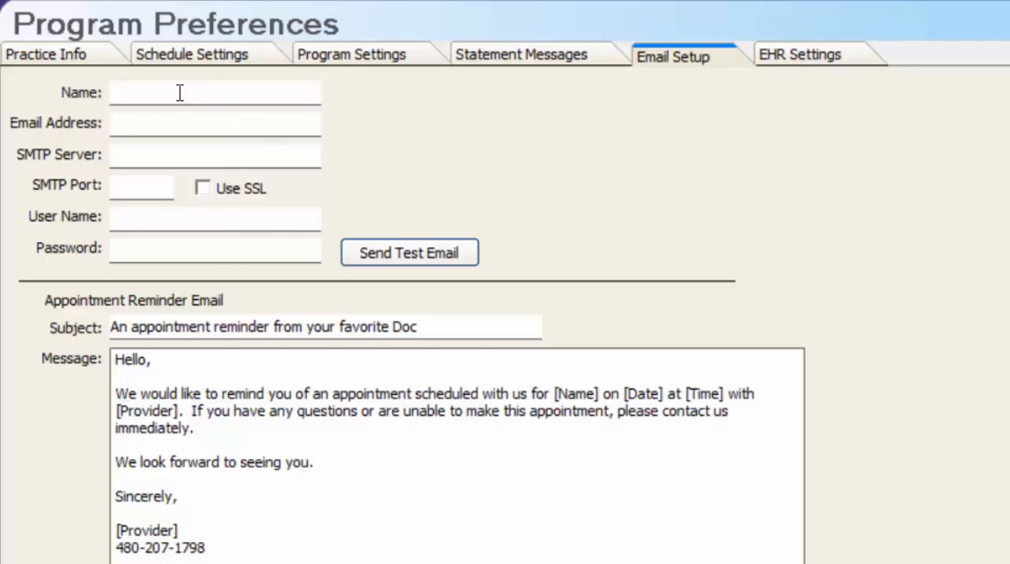
click(131, 99)
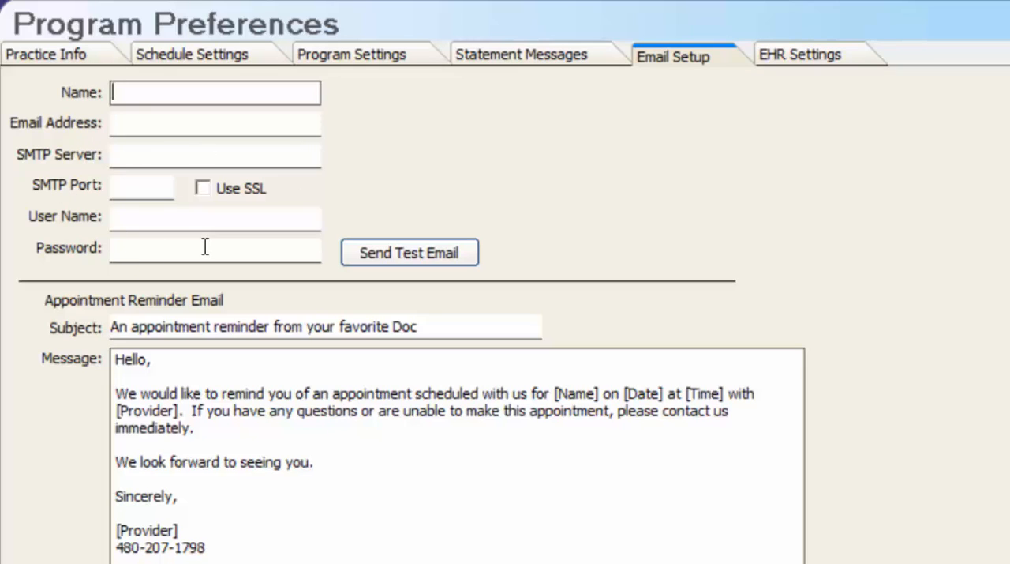
click(764, 57)
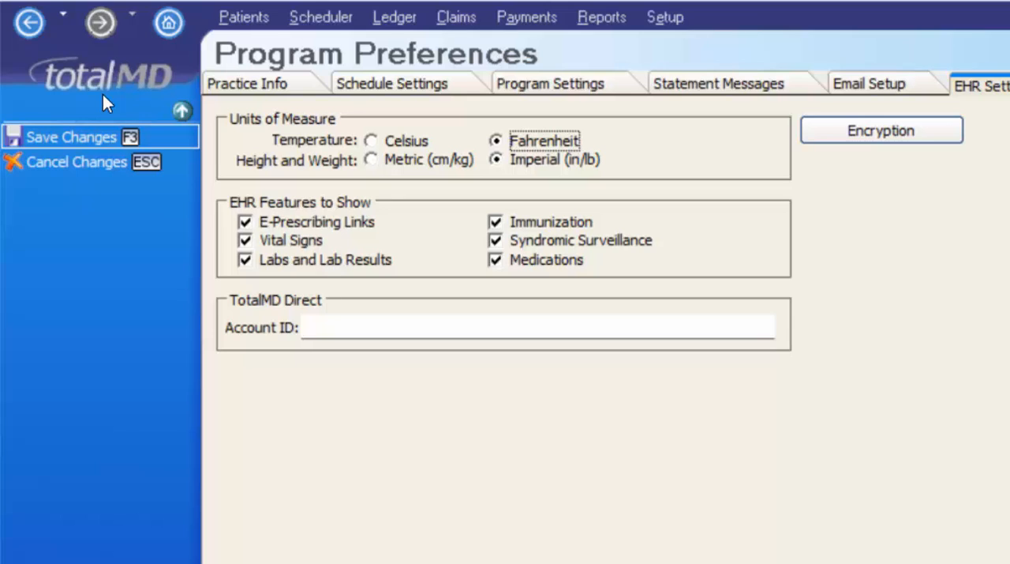
click(103, 137)
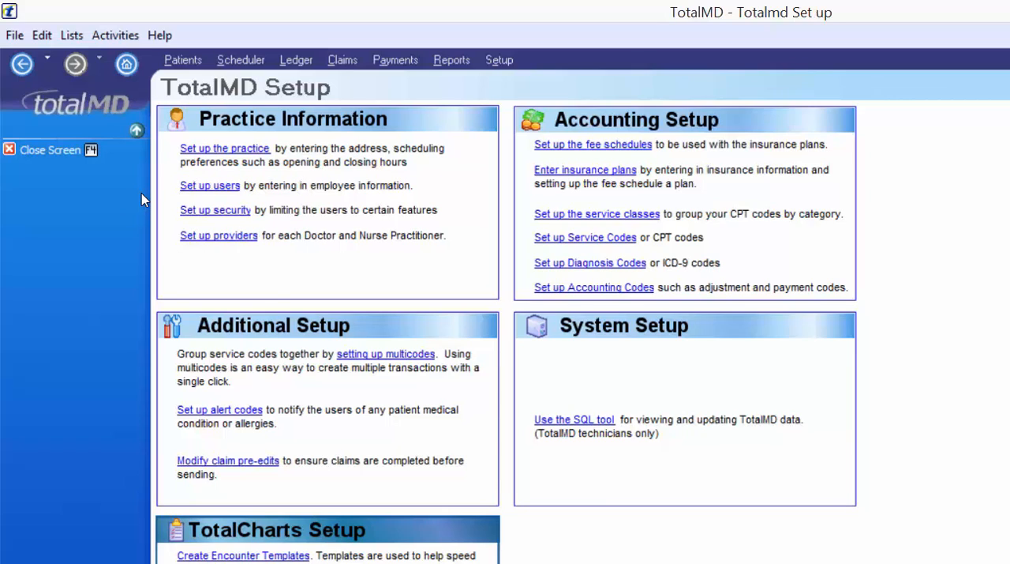
- Go back and forth between the Home page and the TotalMD Setup page
click(23, 68)
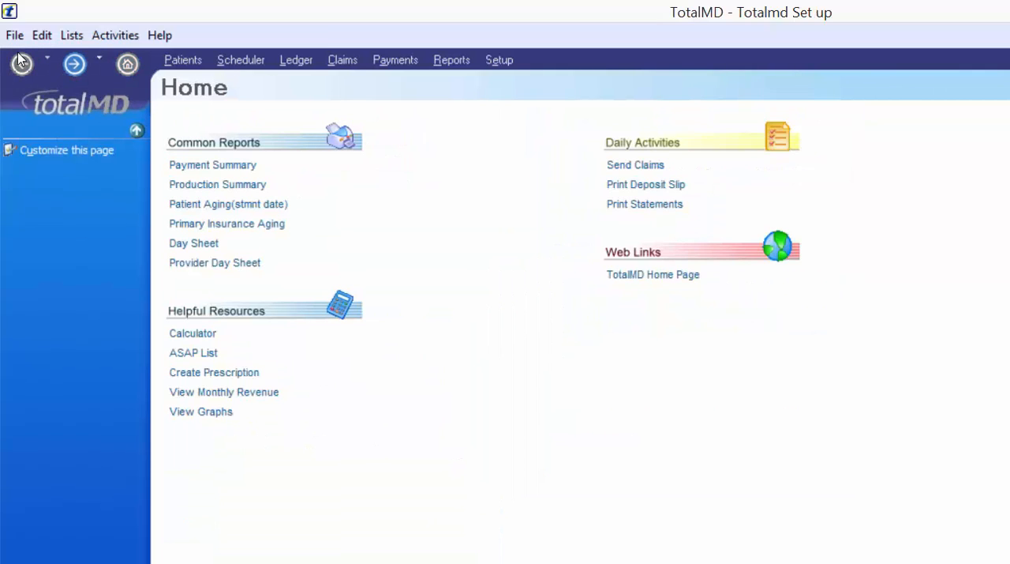
click(79, 68)
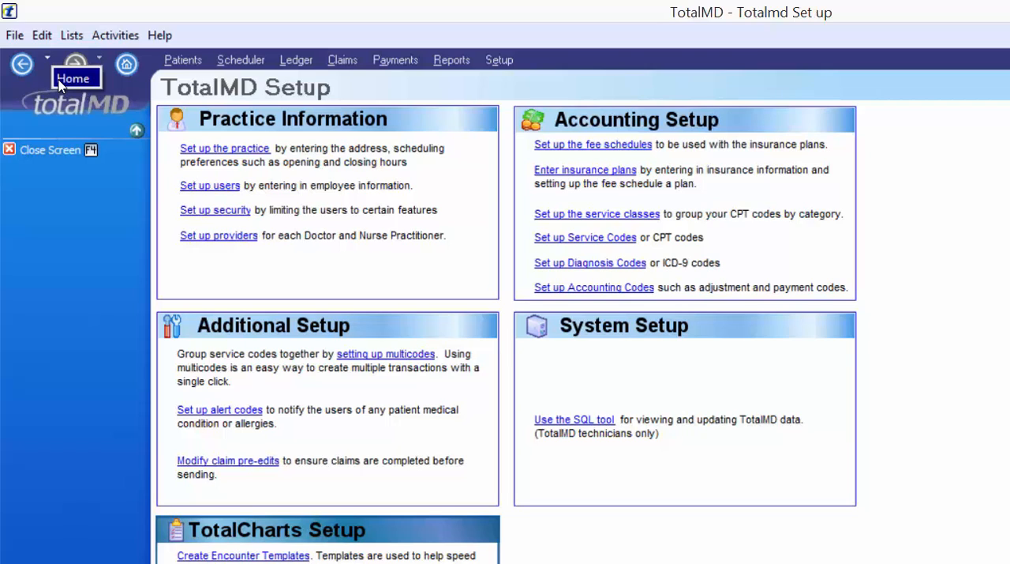
click(62, 76)
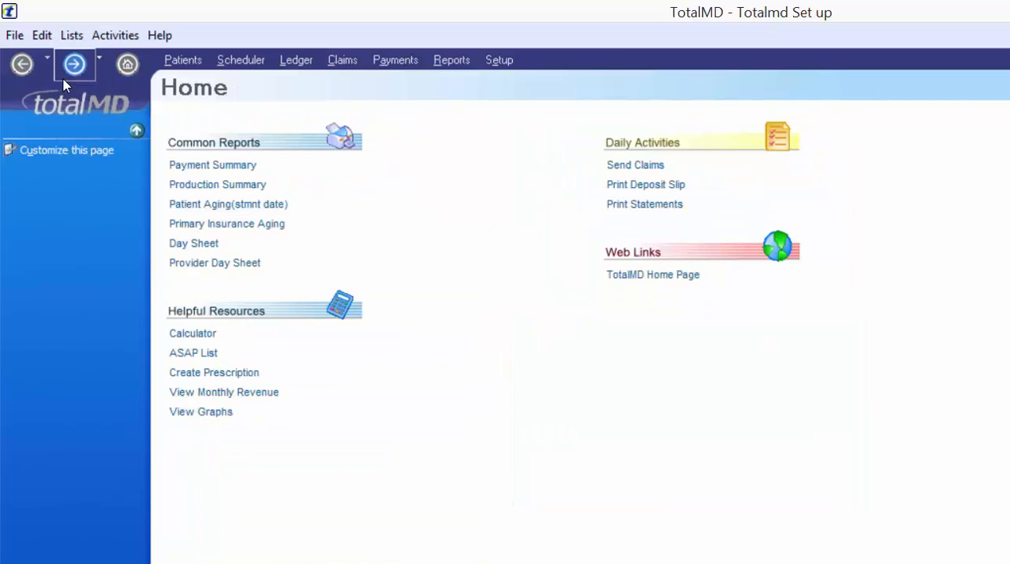
click(56, 61)
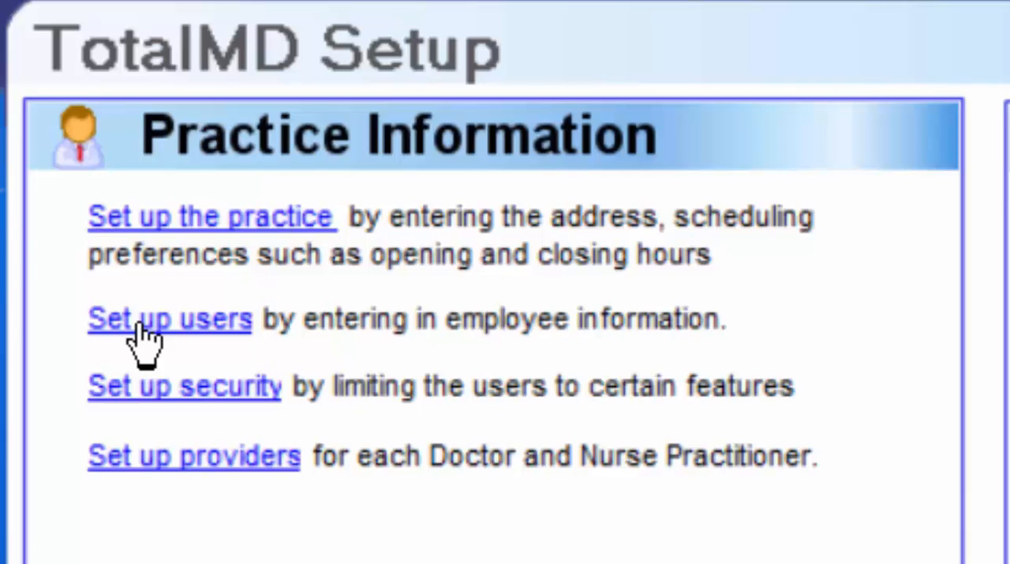
- Open the list of users from the practice setup, widen the User ID column and select the level 2 user
click(146, 336)
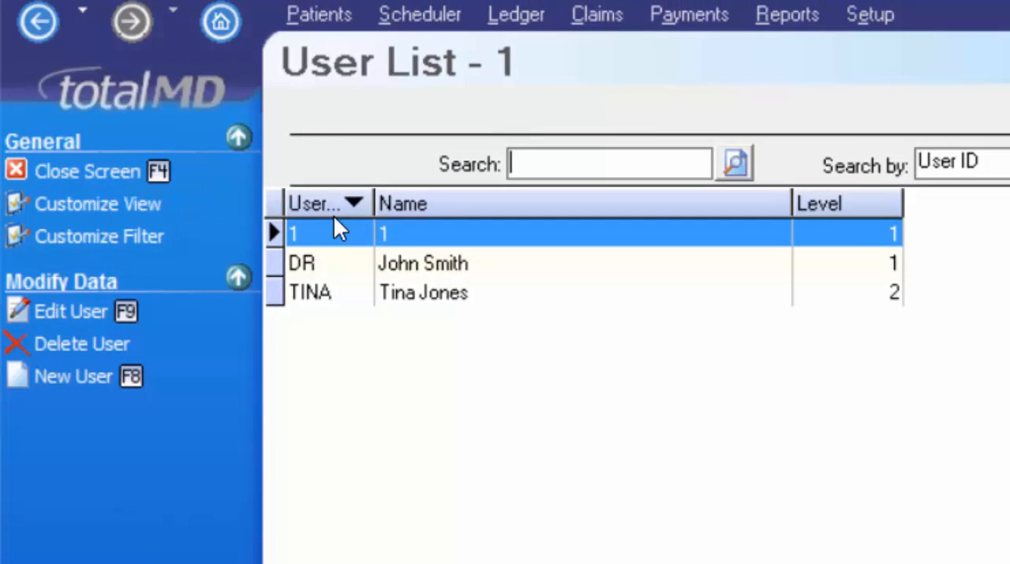
drag(375, 203, 425, 203)
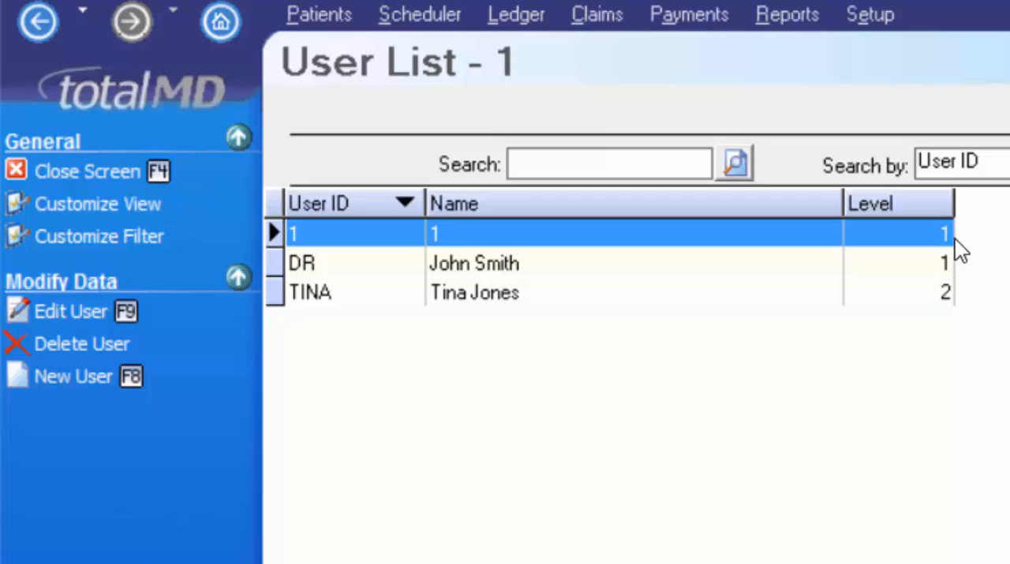
click(948, 294)
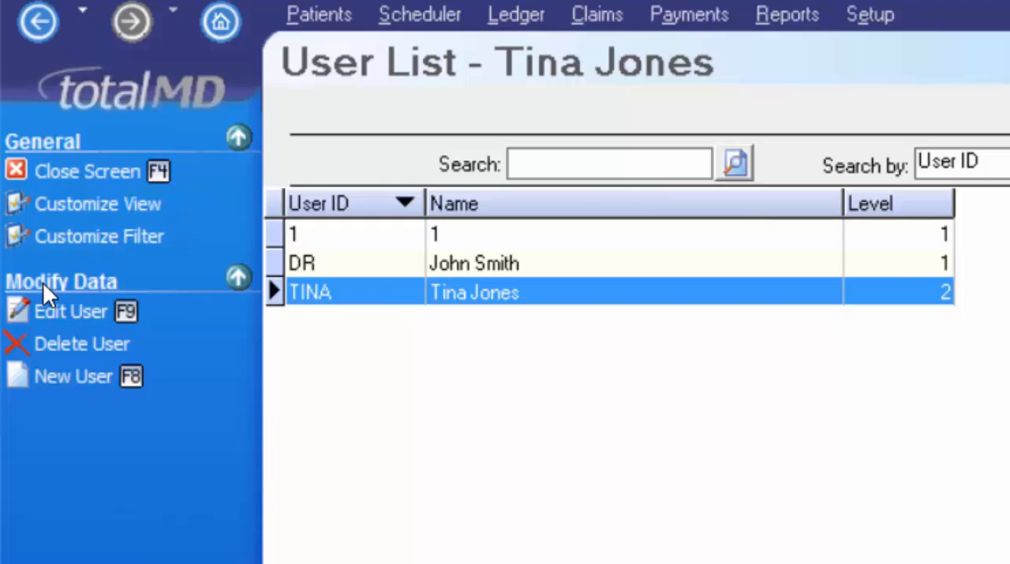
- Create a new user and enter the employee's user log-in and full name
click(82, 386)
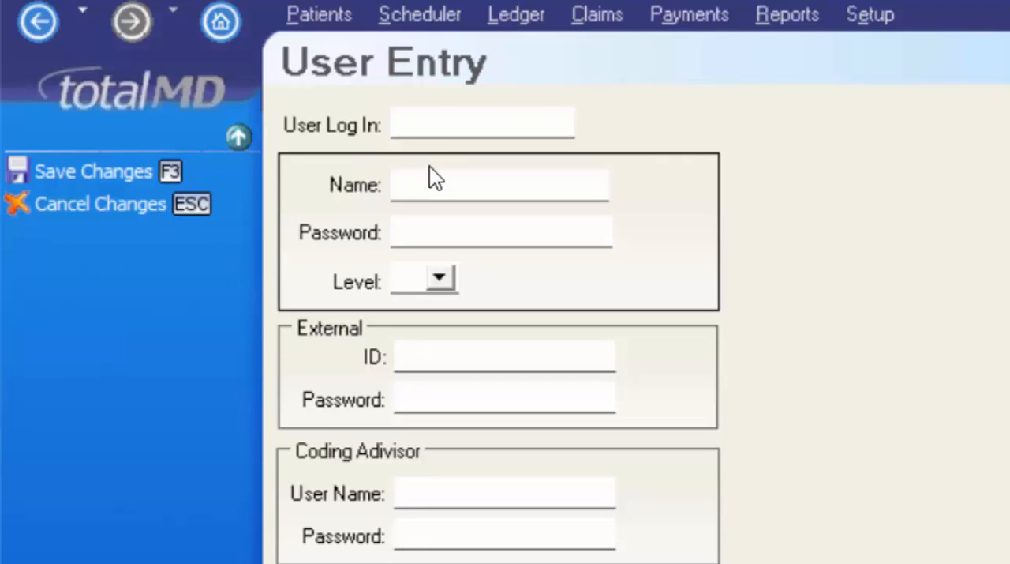
click(422, 117)
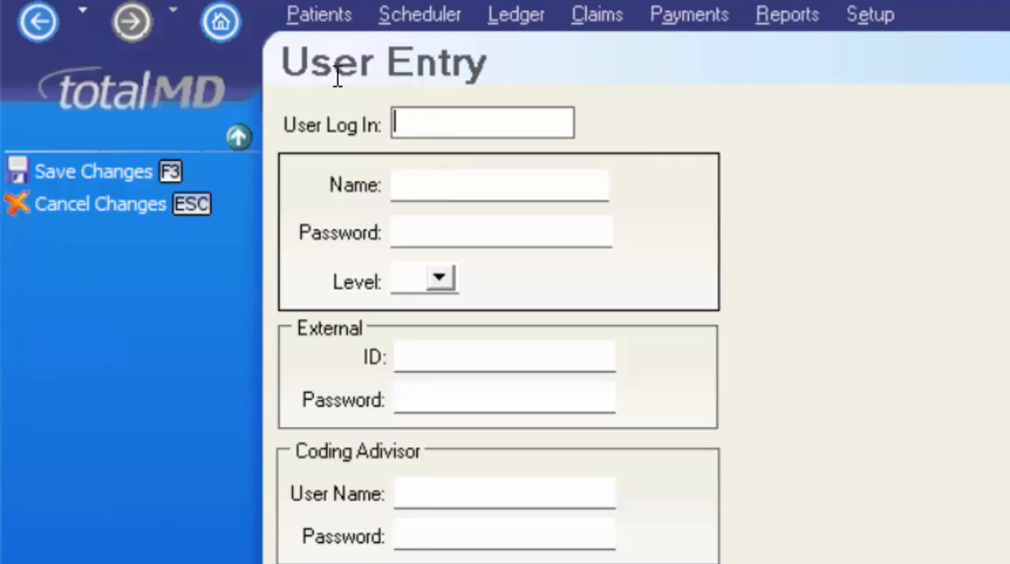
text(ALICIA)
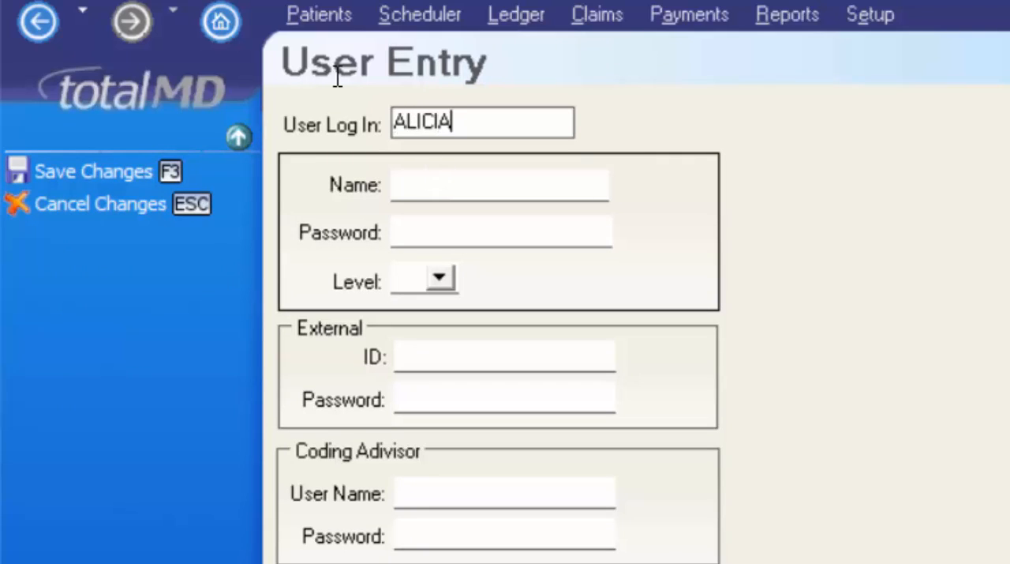
key(Tab)
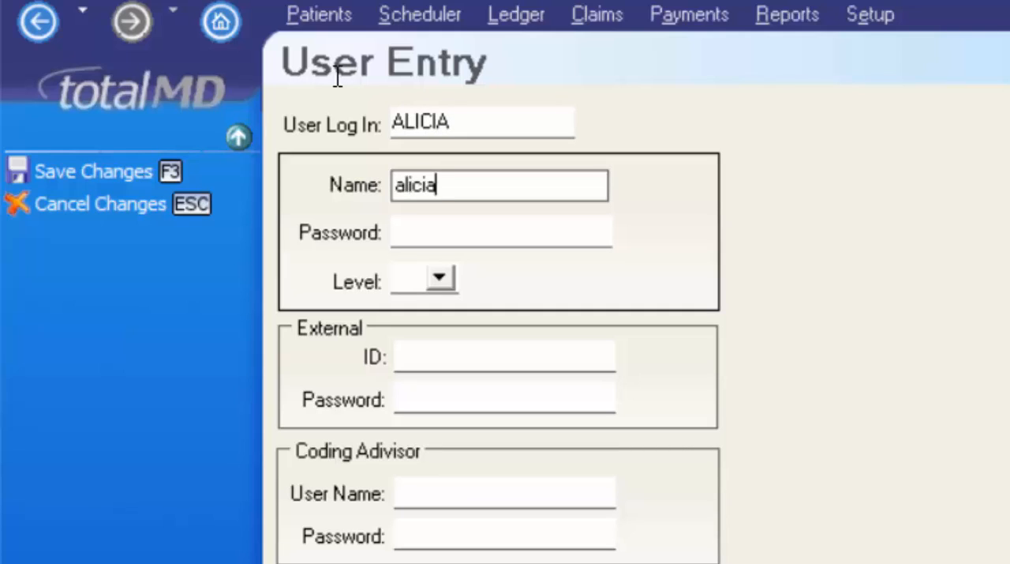
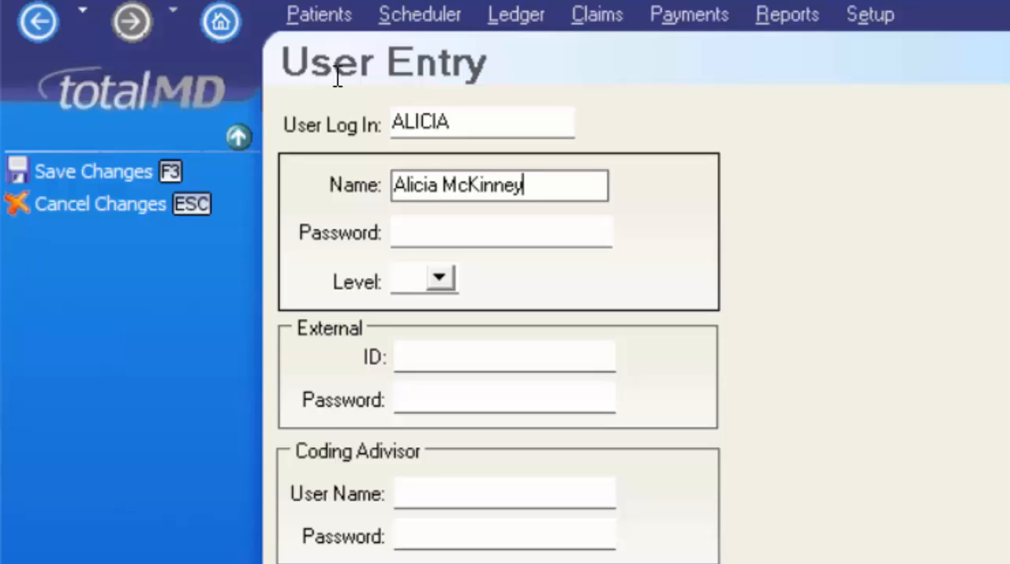
key(Tab)
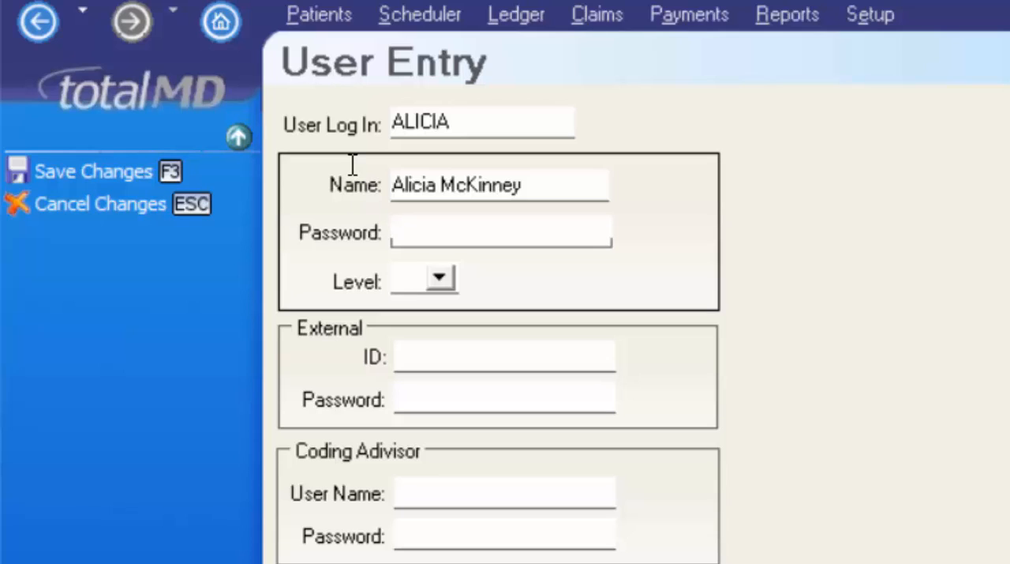
- Enter the new user's password, set the access level to 1 and save the user
text(*****)
key(Tab)
key(alt+Down)
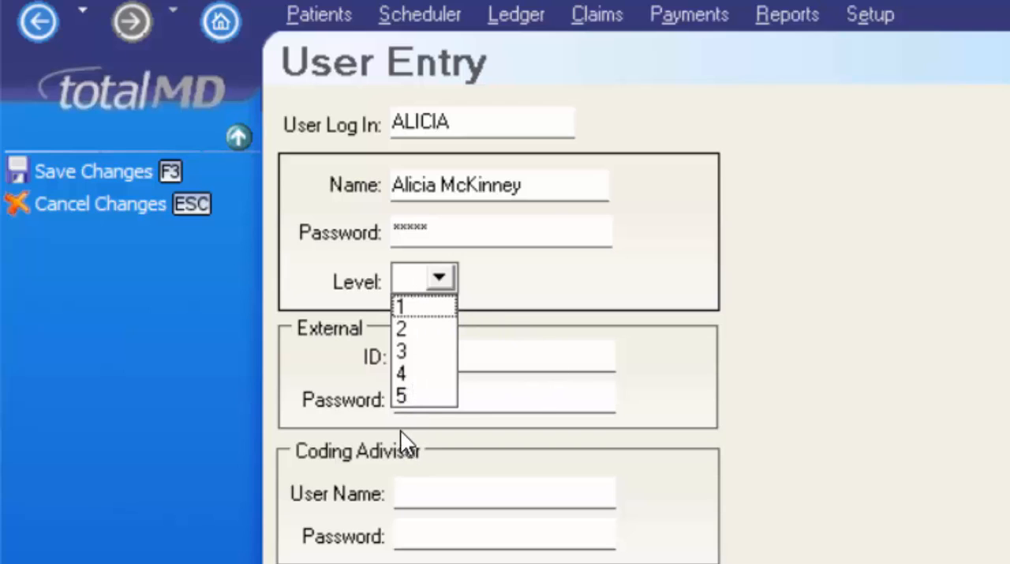
click(688, 259)
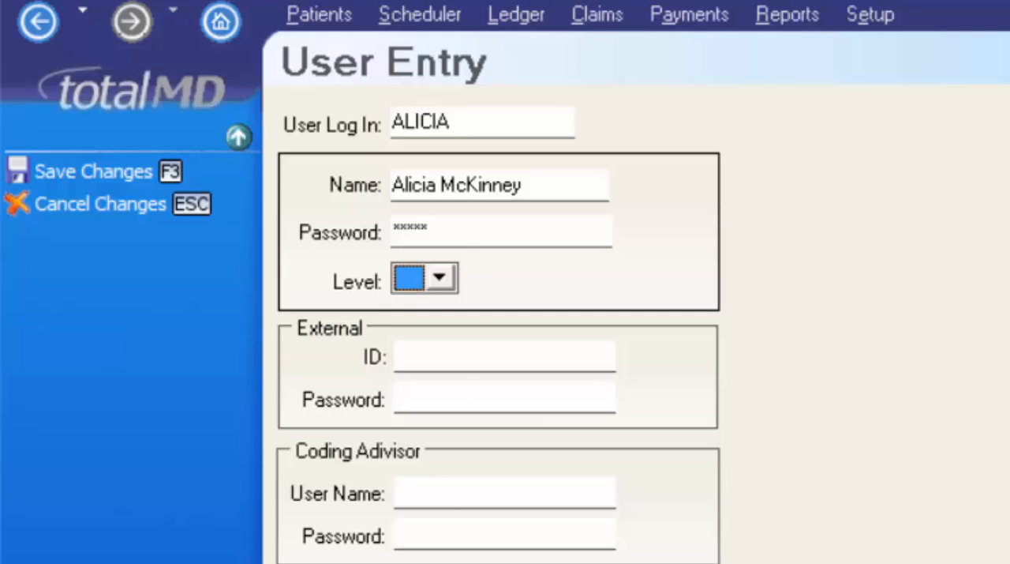
click(344, 496)
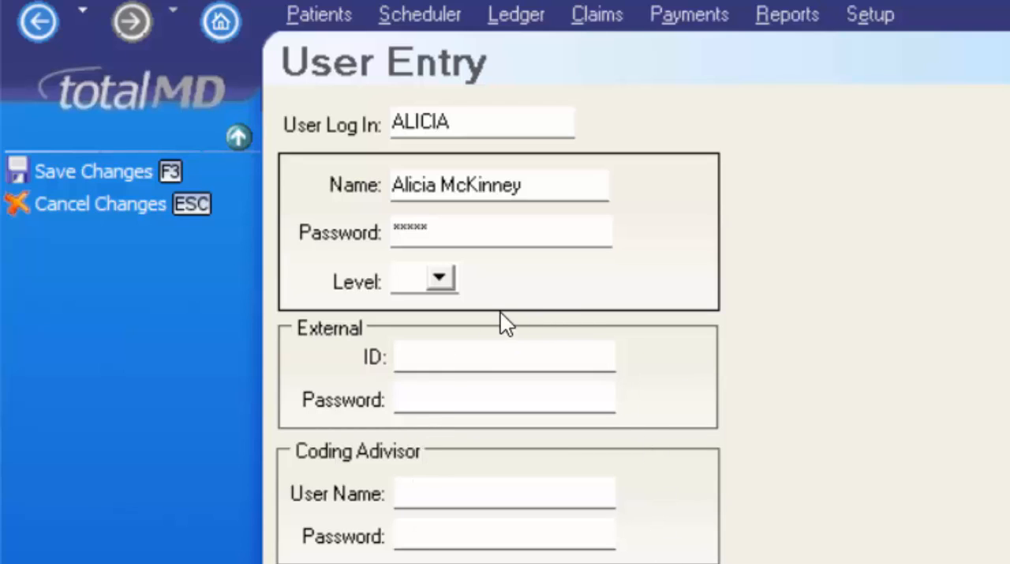
click(439, 278)
click(446, 303)
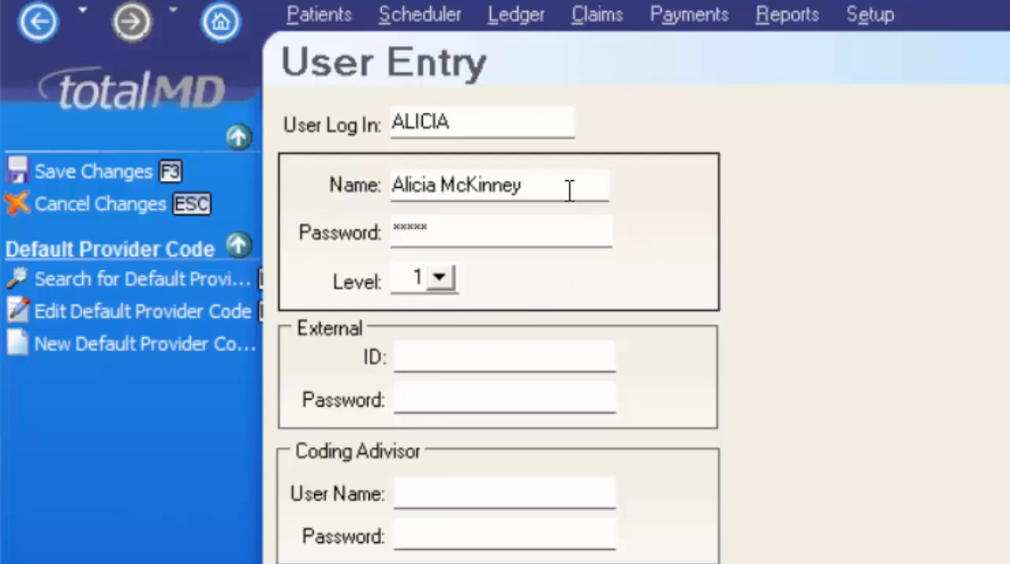
click(84, 165)
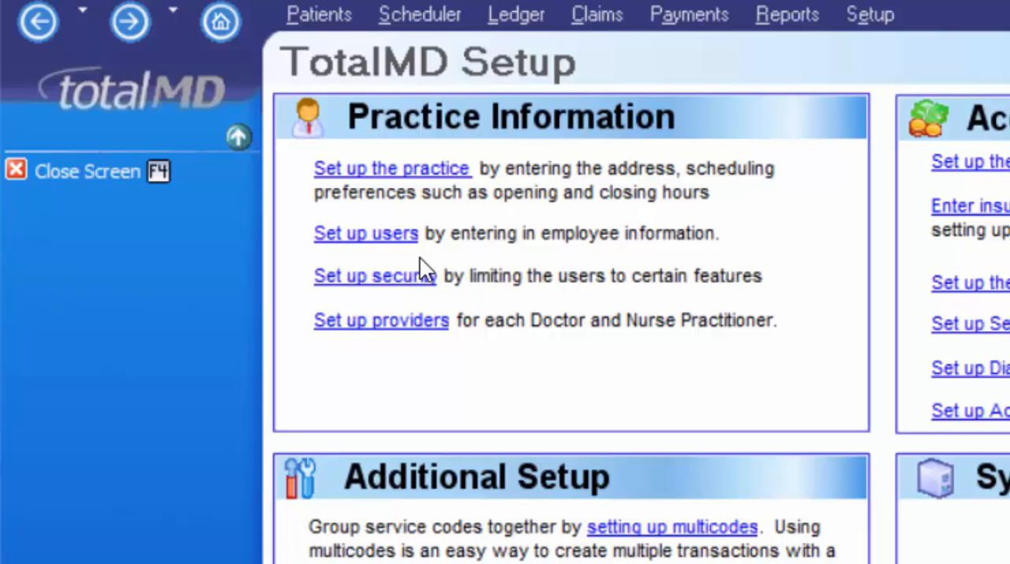
- In the security setup, toggle Level 3's Delete permission for Account/Service Codes and turn off Level 4's Edit permission for Address
click(348, 278)
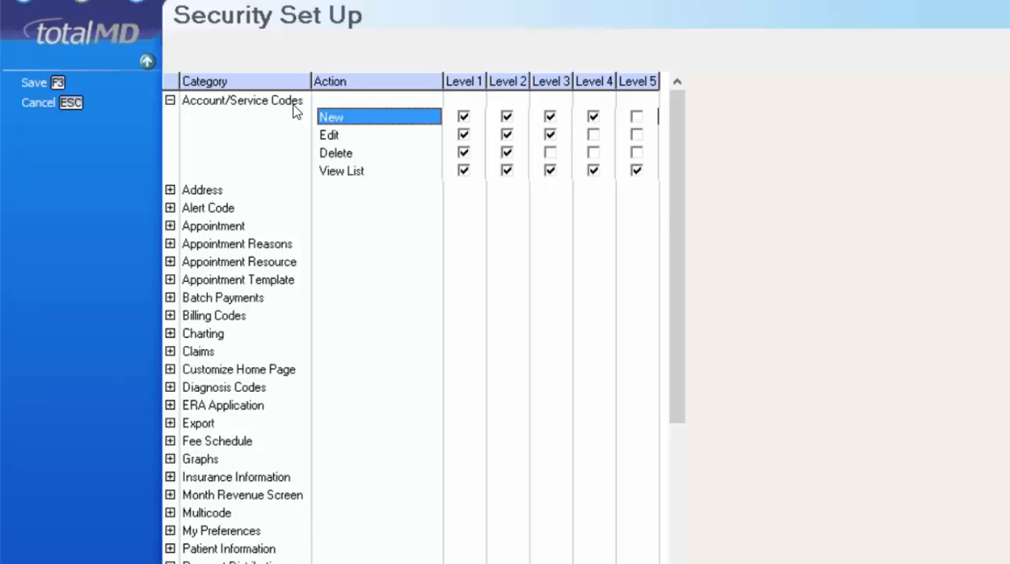
click(550, 151)
click(171, 190)
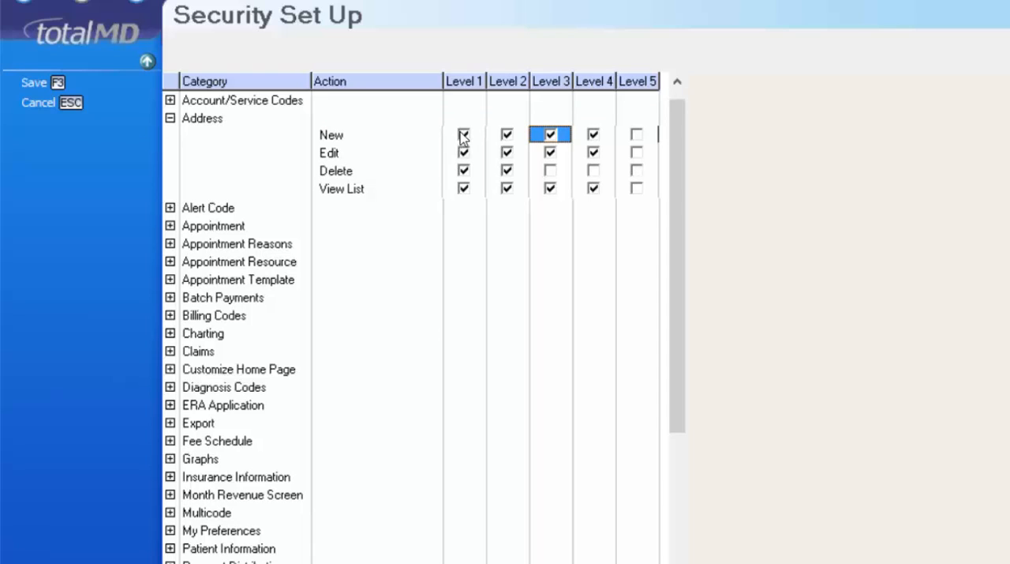
click(605, 154)
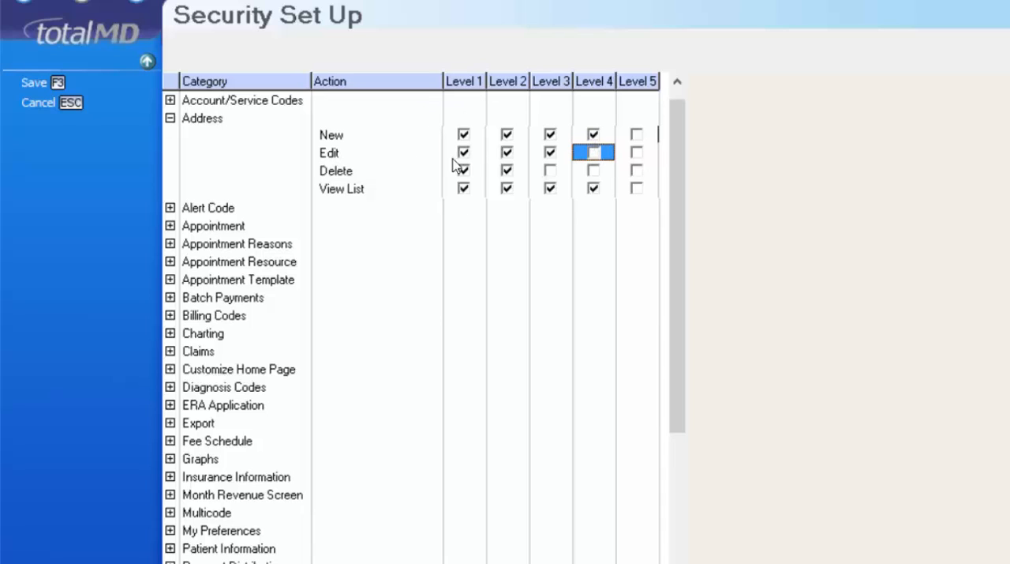
- Review the Alert Code permissions and the remaining security categories, and leave the security setup
click(175, 208)
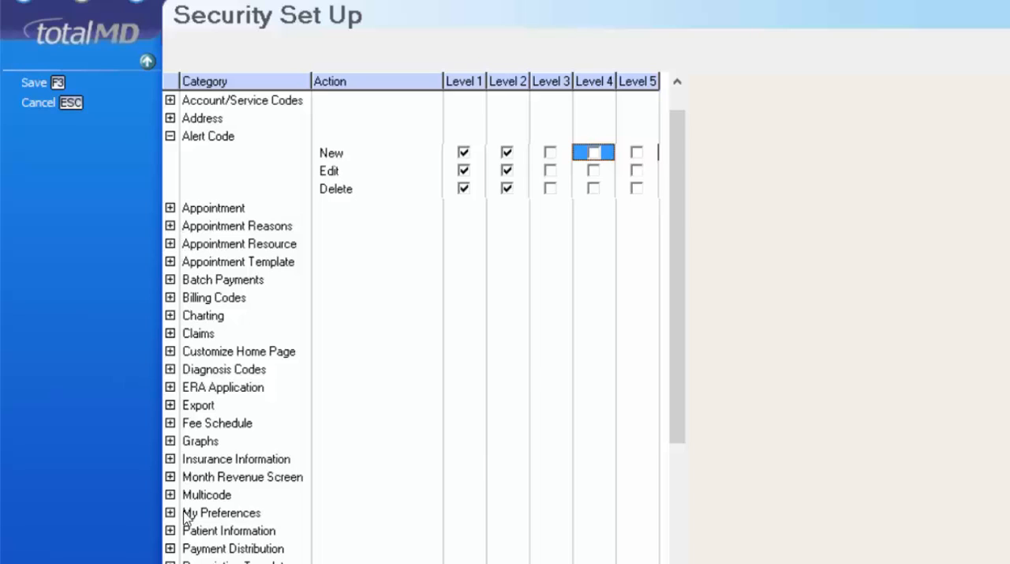
click(542, 323)
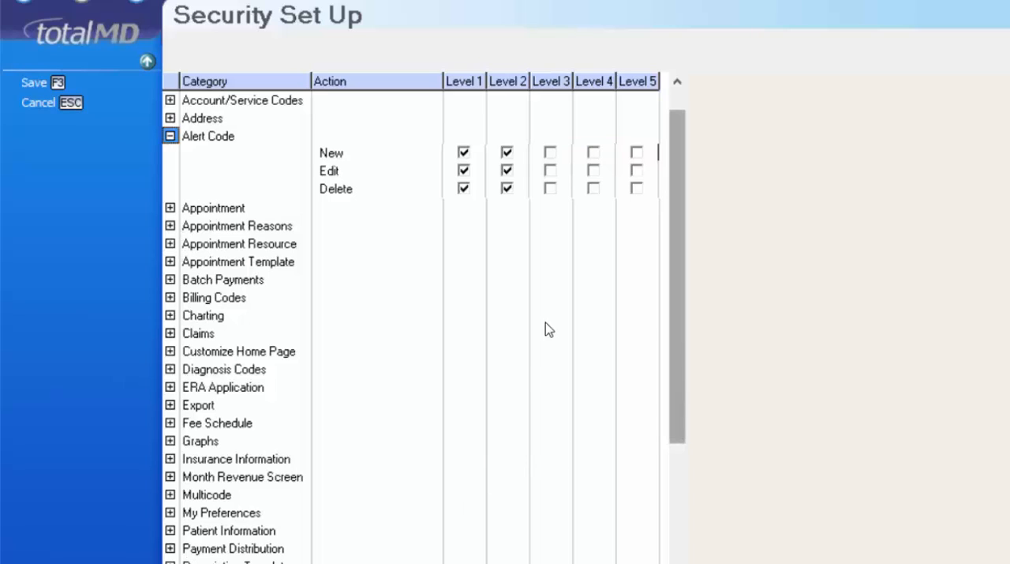
drag(679, 438, 660, 546)
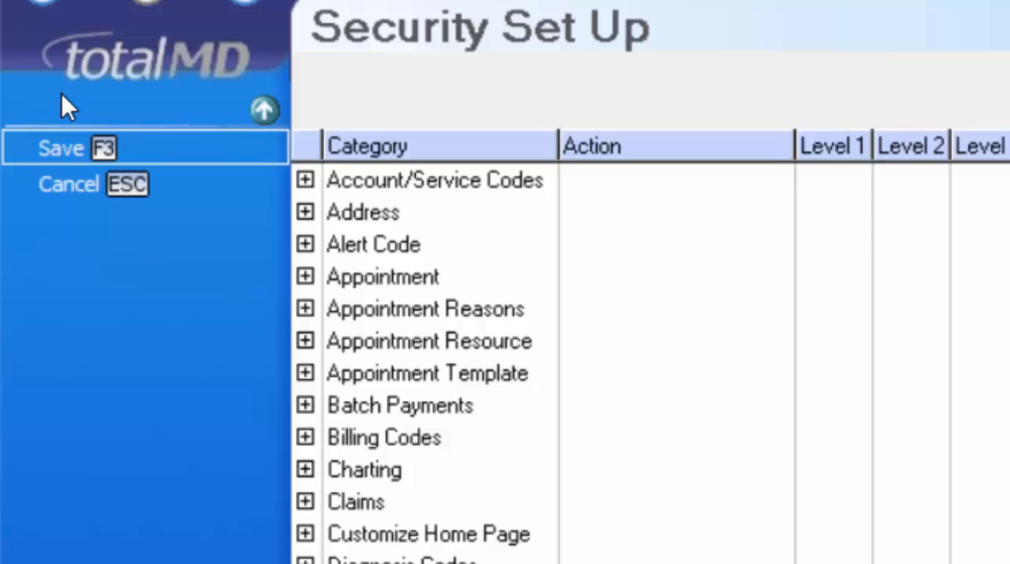
key(Escape)
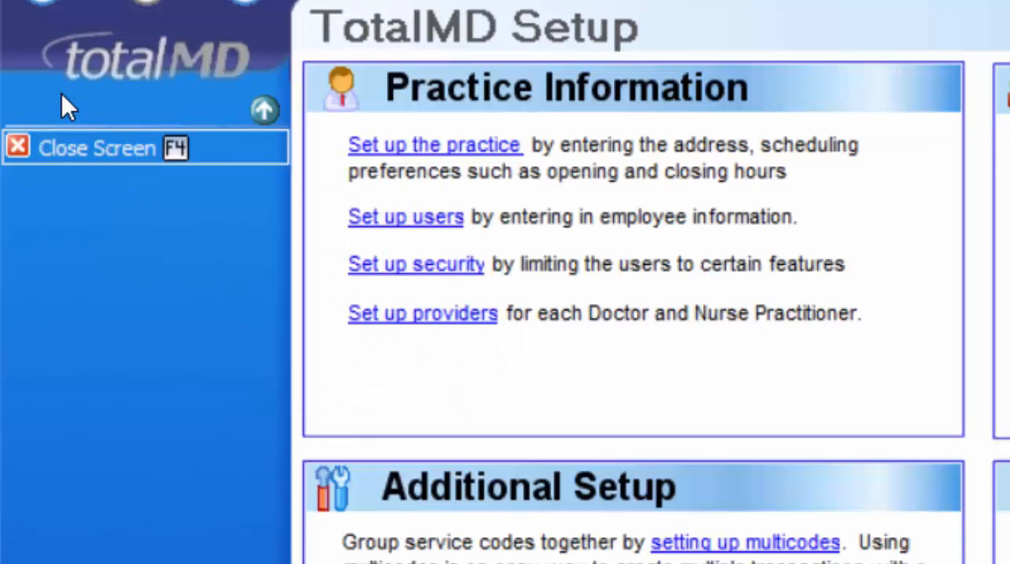
- Open the existing provider's record for editing and review the fax, claim signature options, eligibility ID and direct address
click(449, 314)
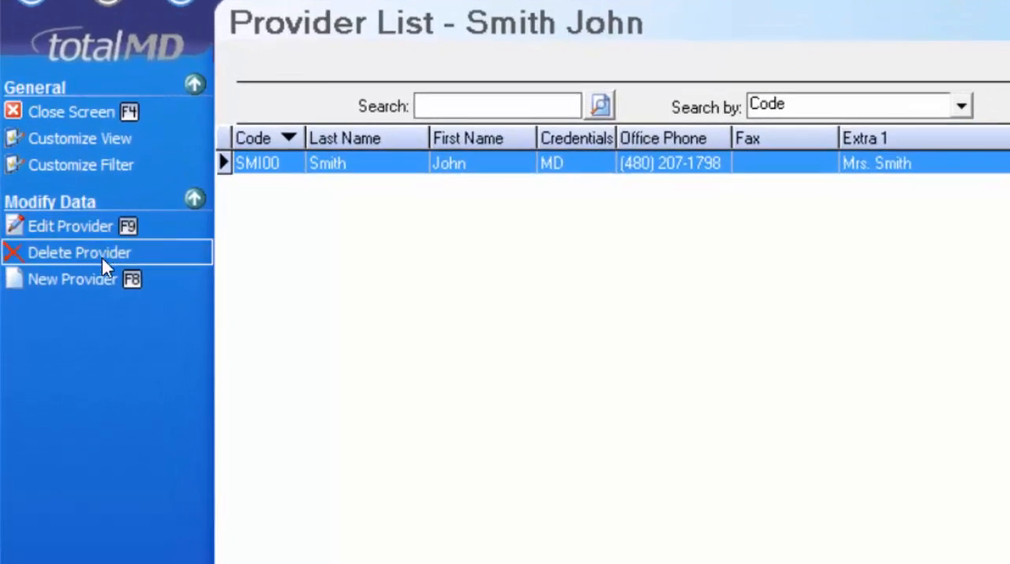
click(113, 240)
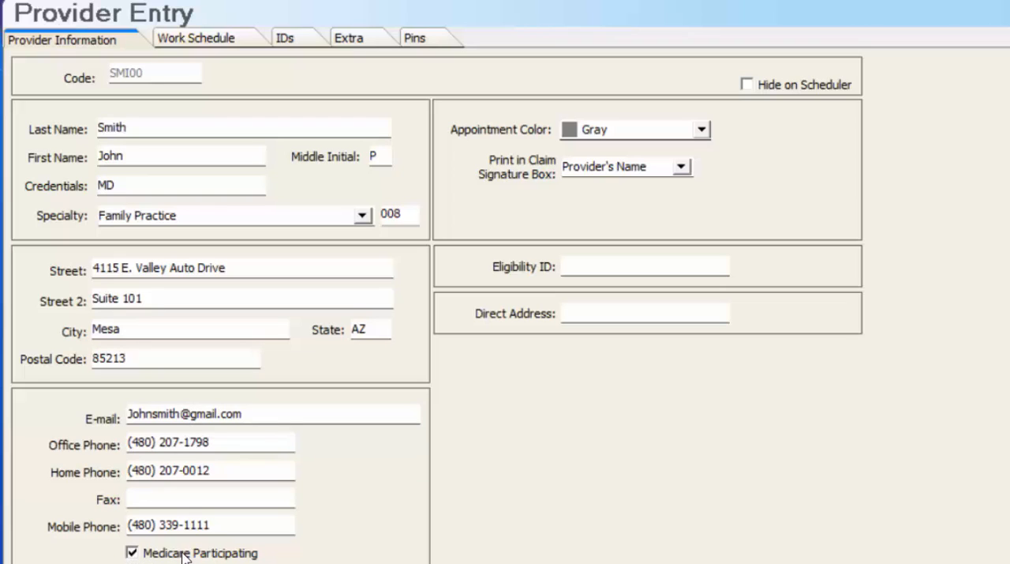
click(157, 499)
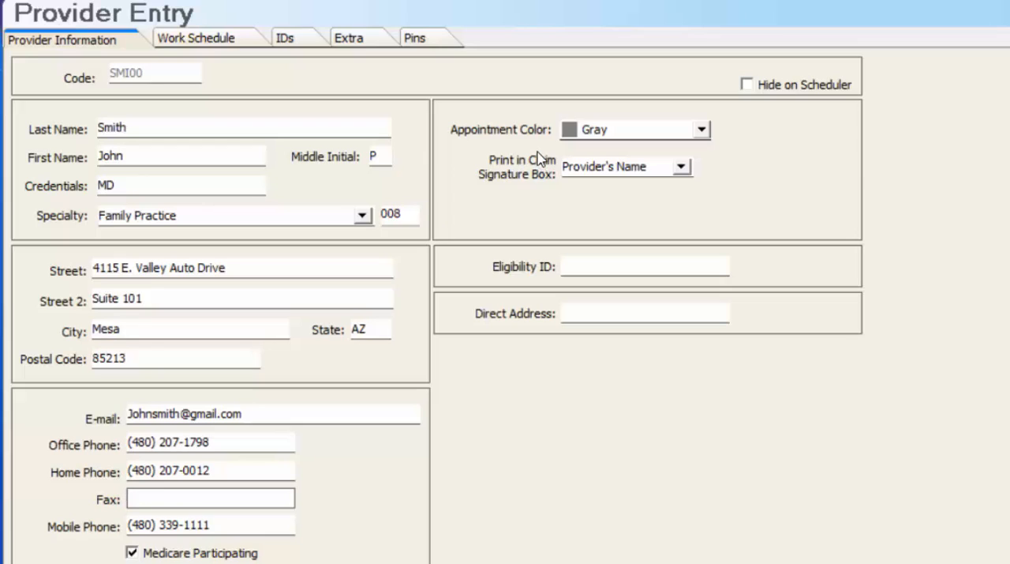
click(682, 167)
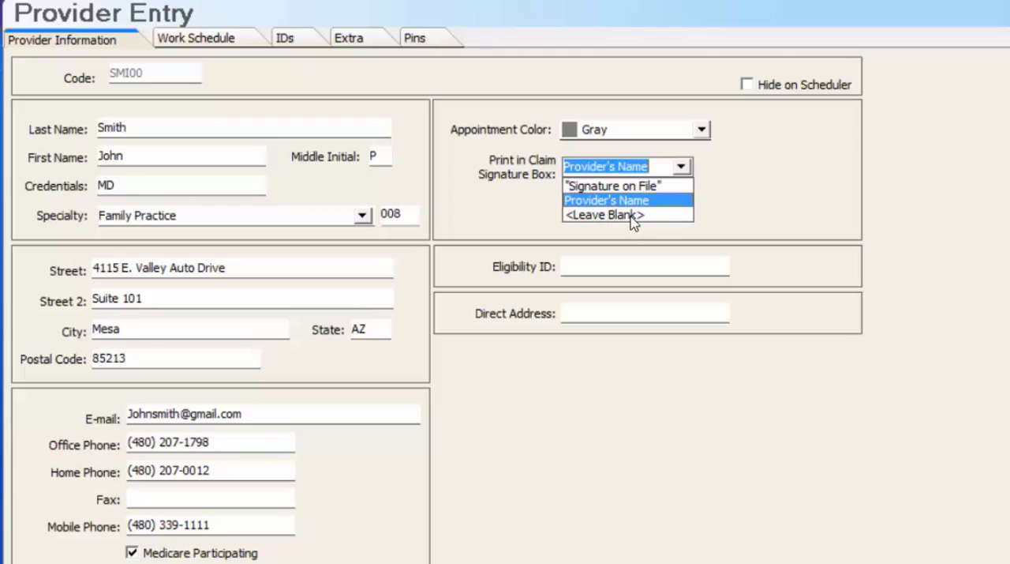
key(Tab)
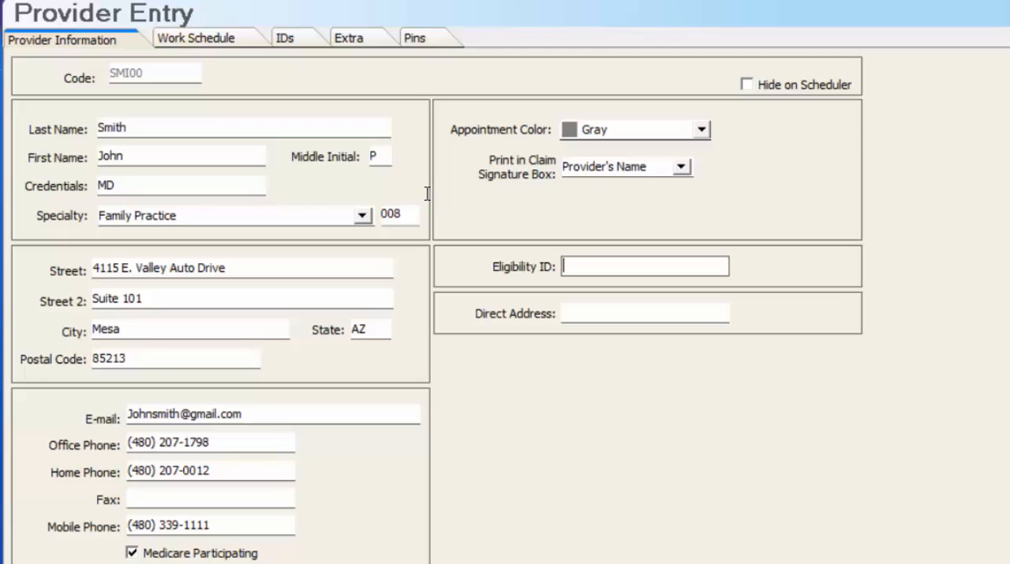
click(562, 312)
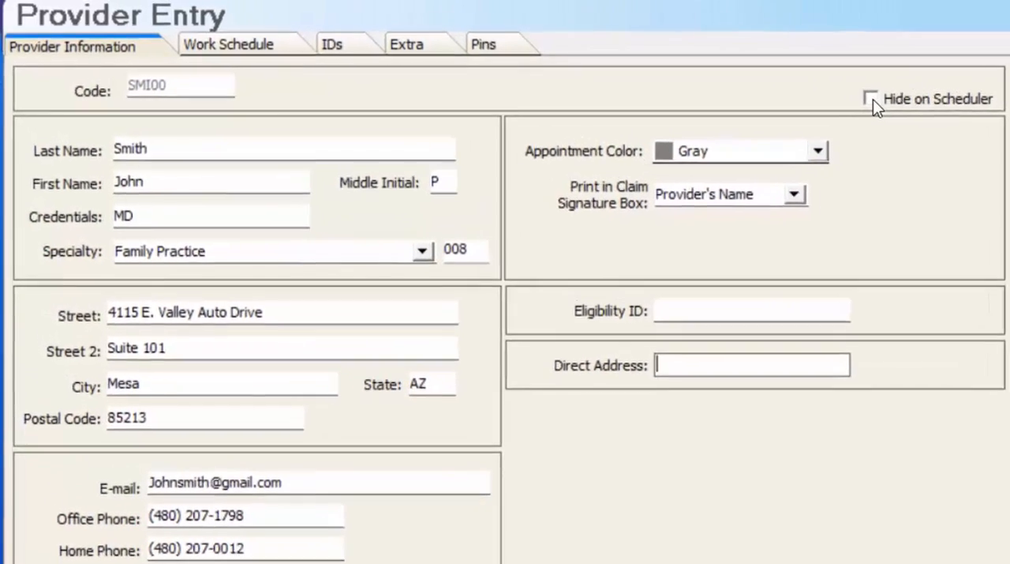
- Review the provider's work schedule, identification numbers and extra information
click(195, 38)
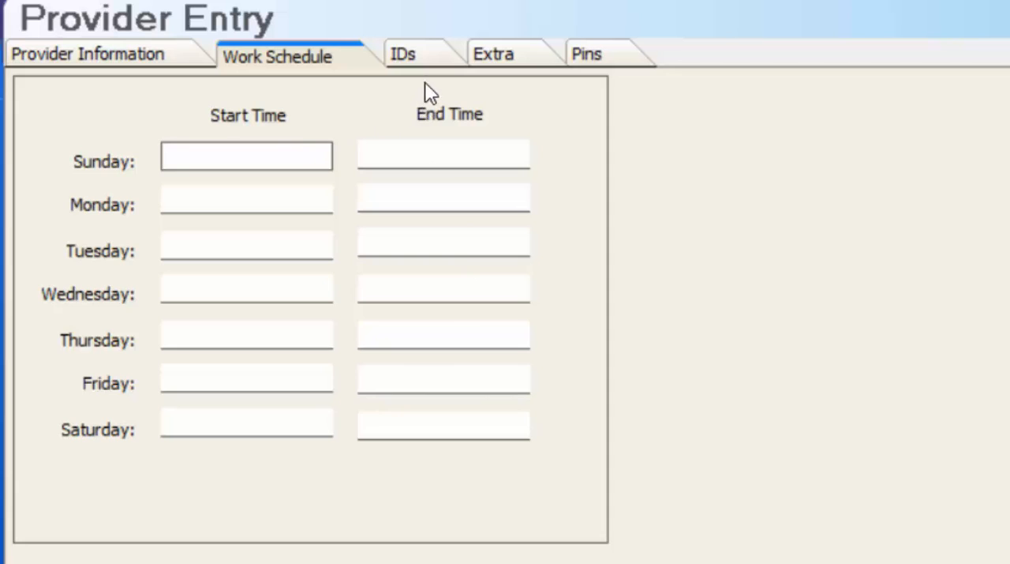
click(426, 60)
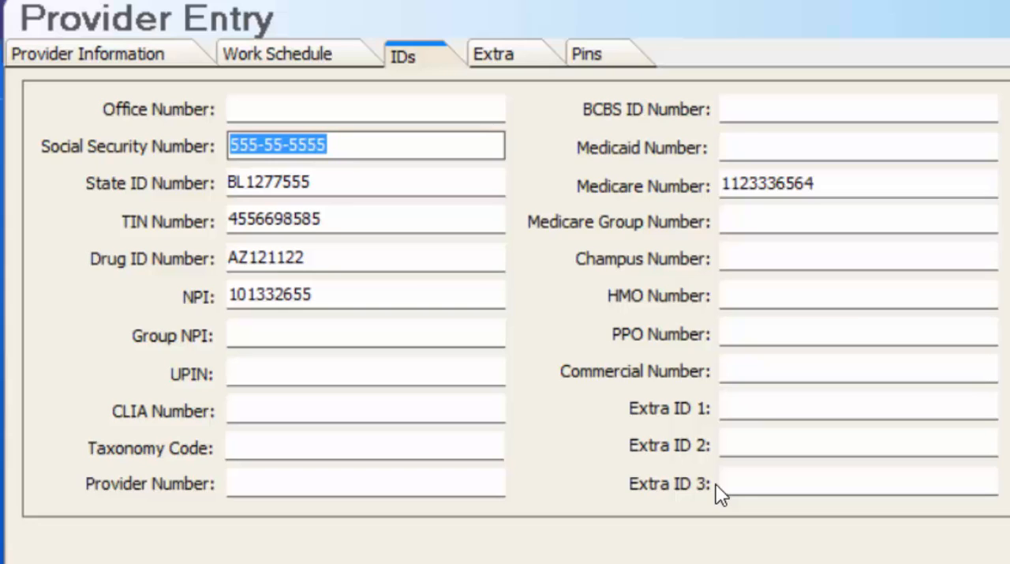
click(493, 54)
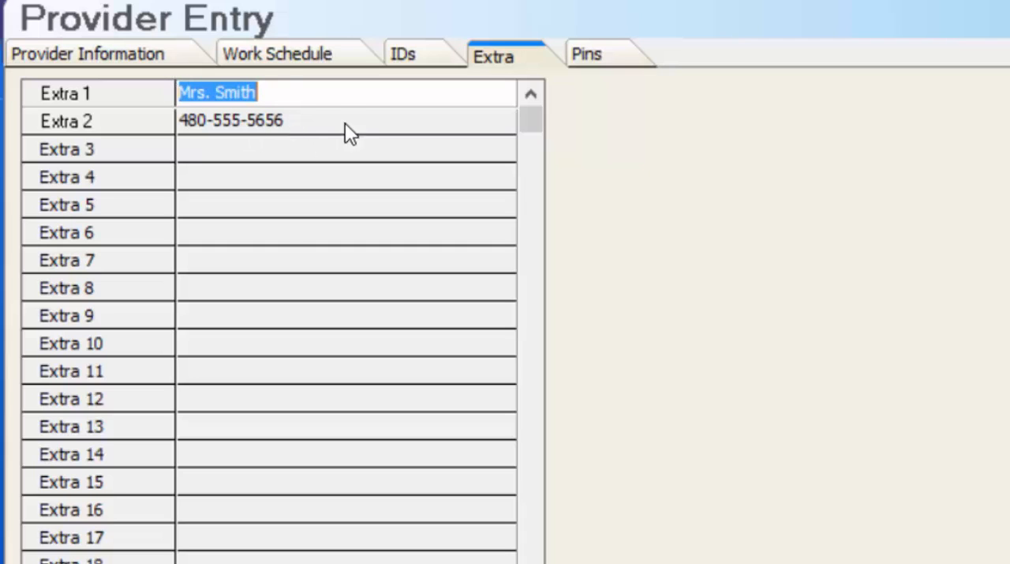
- In the provider's Pins, set the qualifier to 1B Blue Shield Provider, enter the PIN, and leave APPC, SOF and Accept blank
click(618, 60)
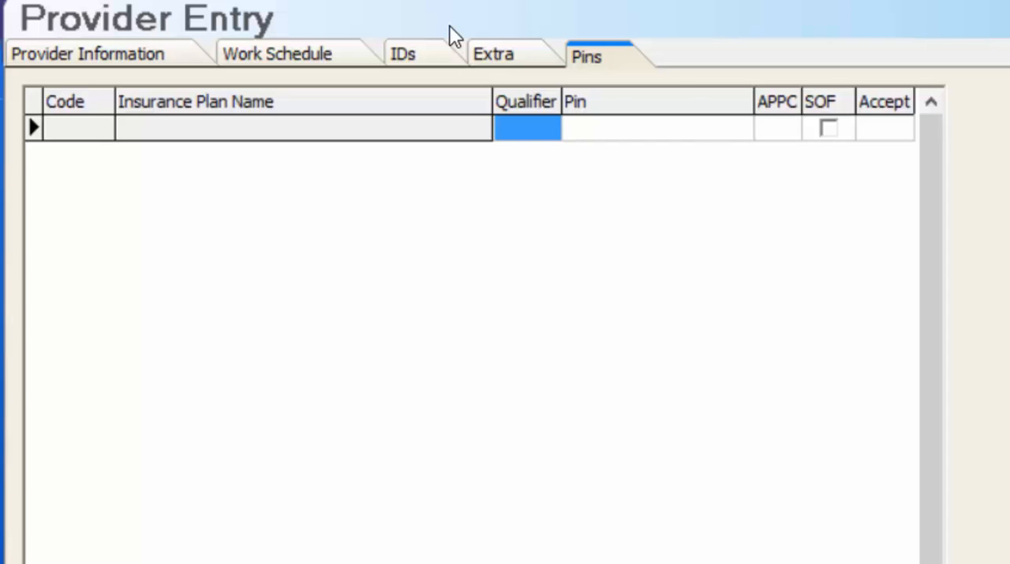
click(544, 128)
click(550, 128)
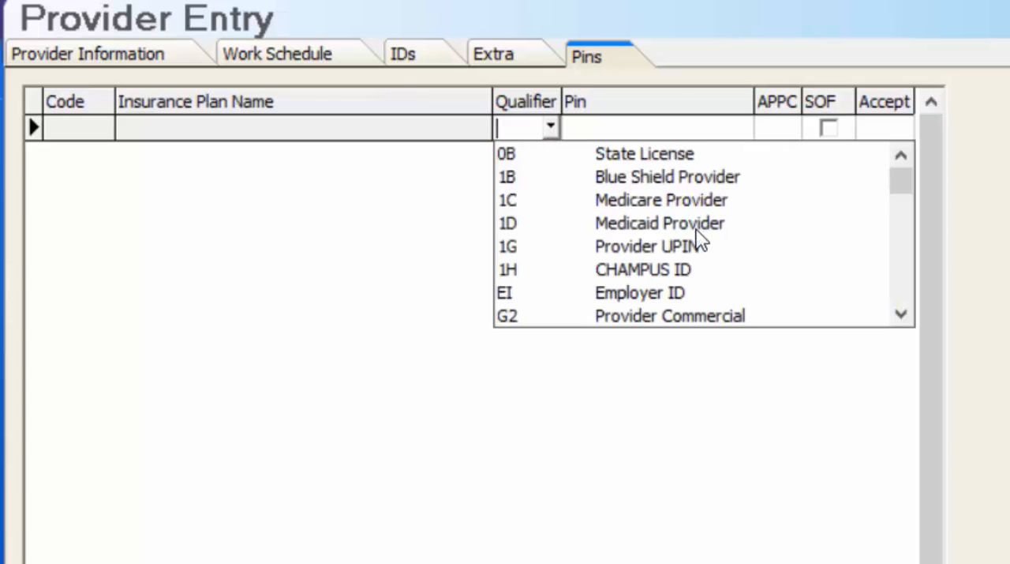
key(Return)
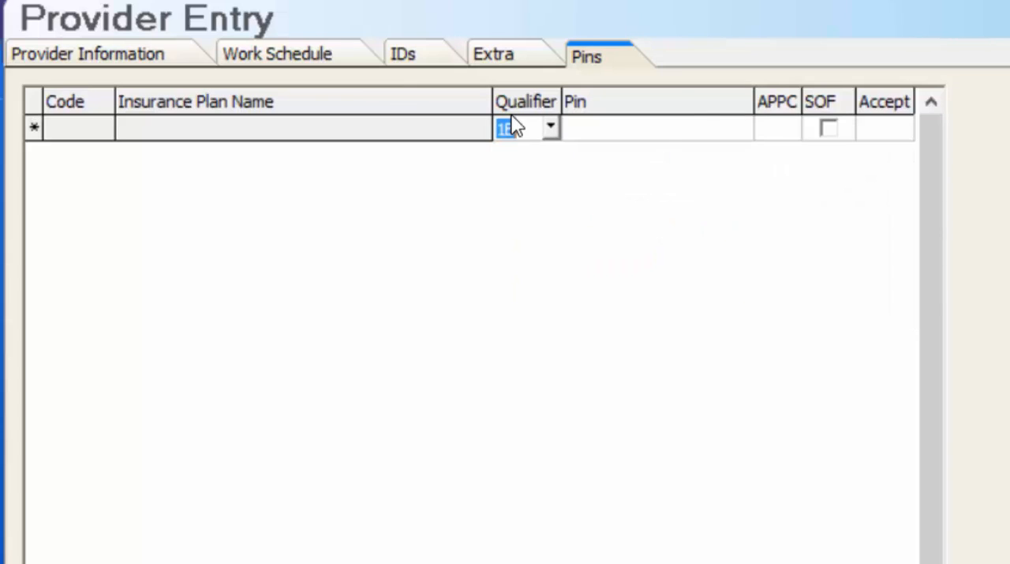
key(Tab)
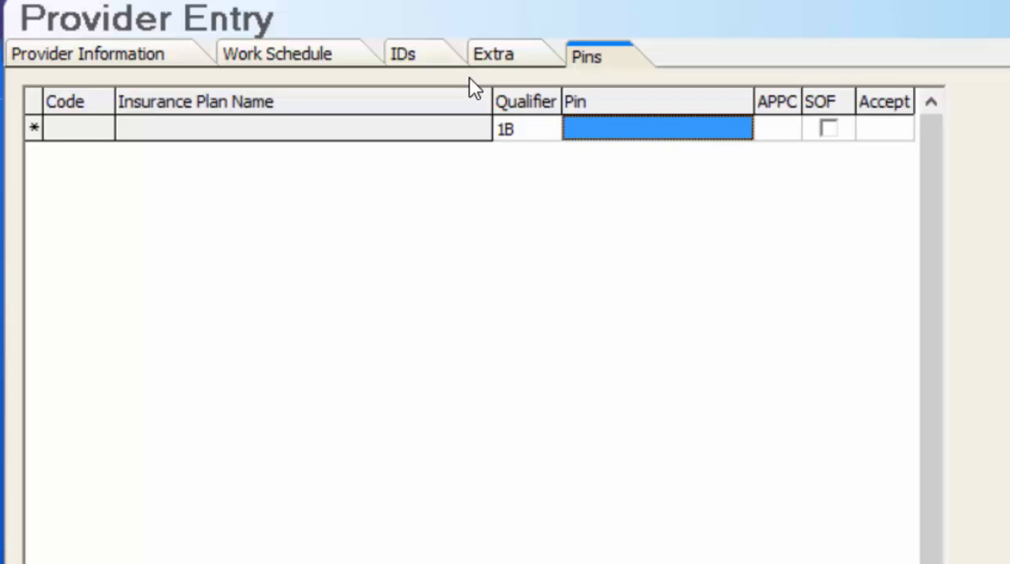
key(Return)
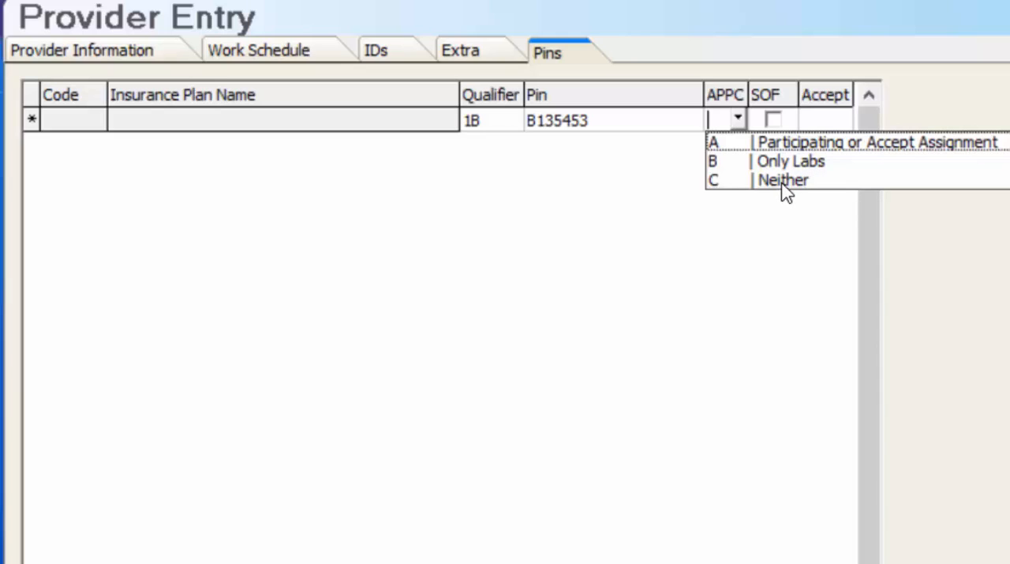
key(Tab)
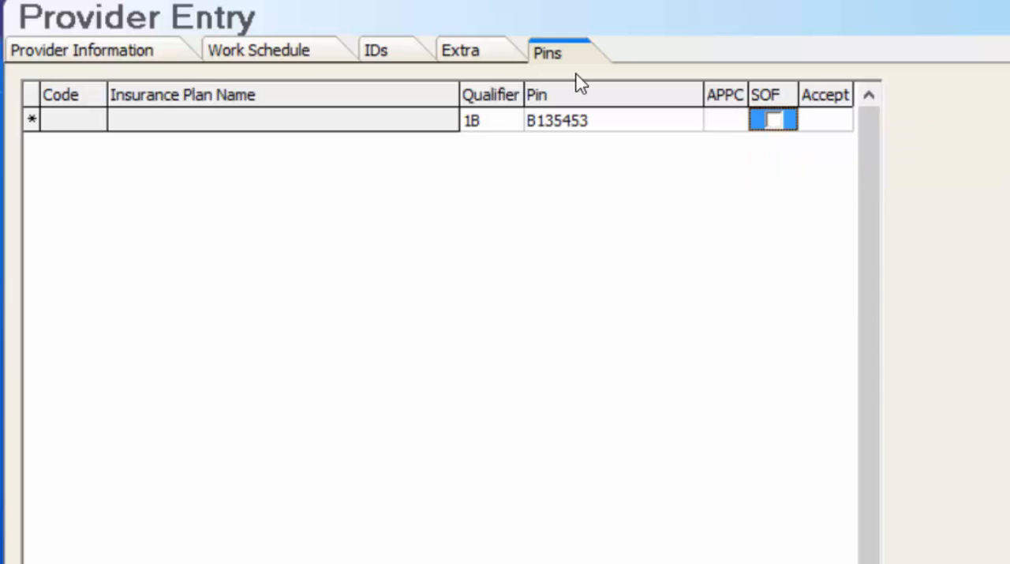
key(Tab)
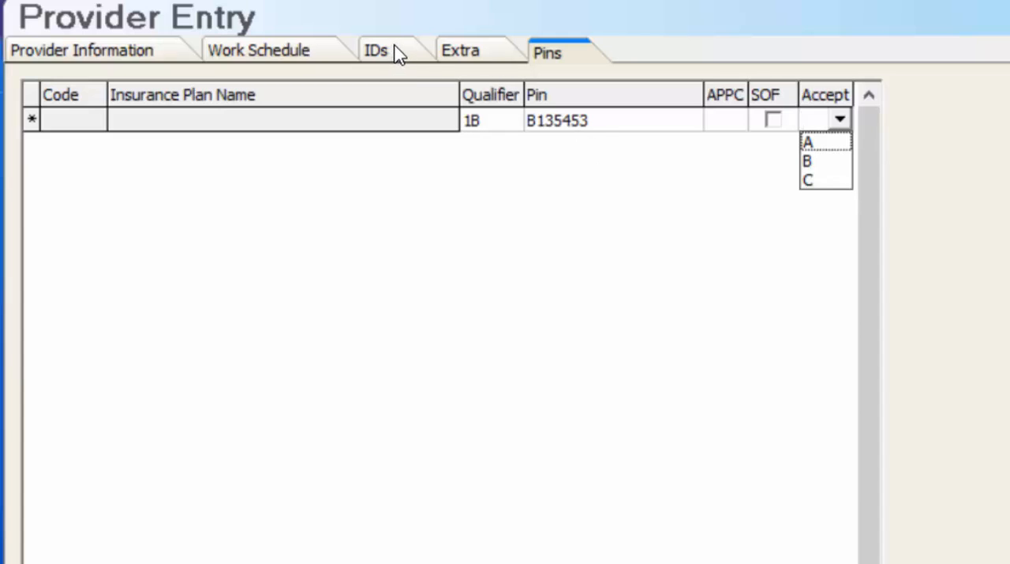
- Look through the full list of PIN qualifiers and return to the TotalMD Setup page
click(509, 120)
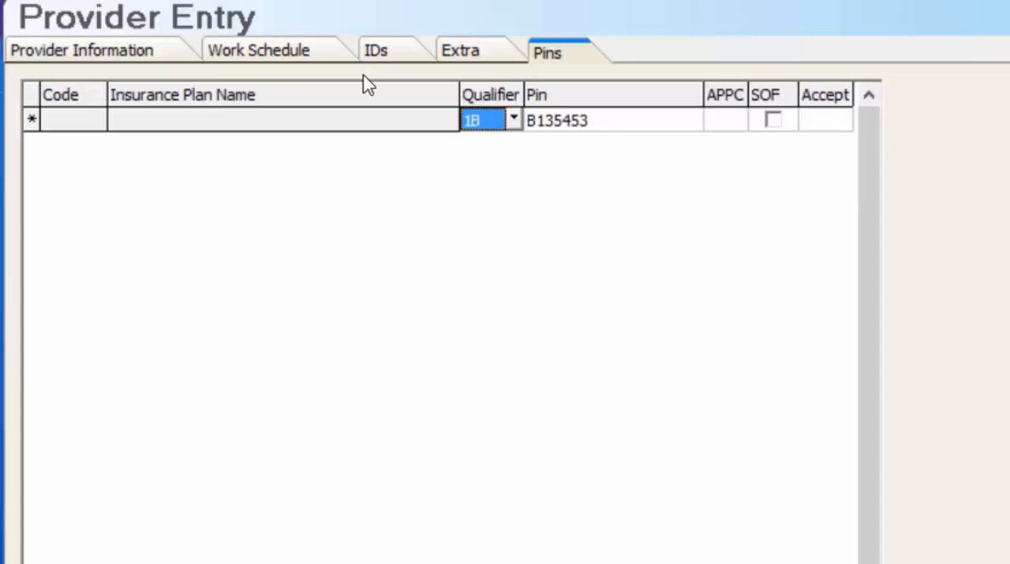
click(514, 119)
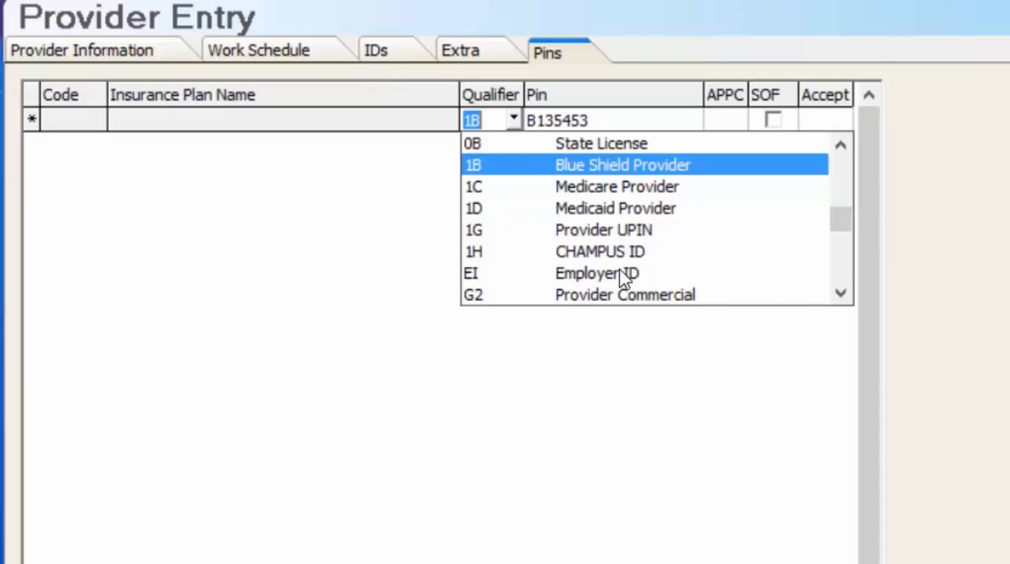
click(840, 293)
scroll(630, 215, down, 2)
scroll(630, 212, down, 3)
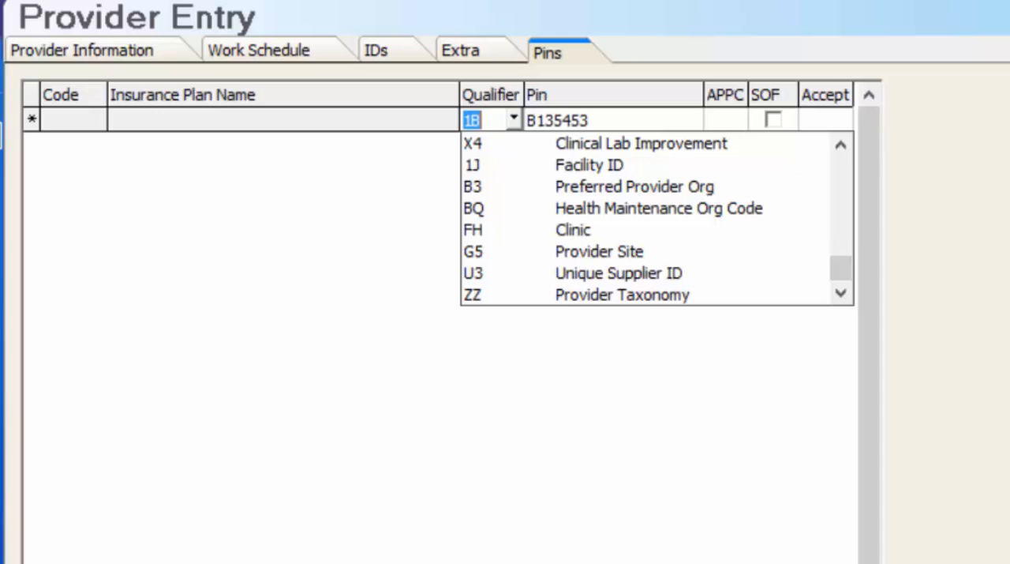
key(Escape)
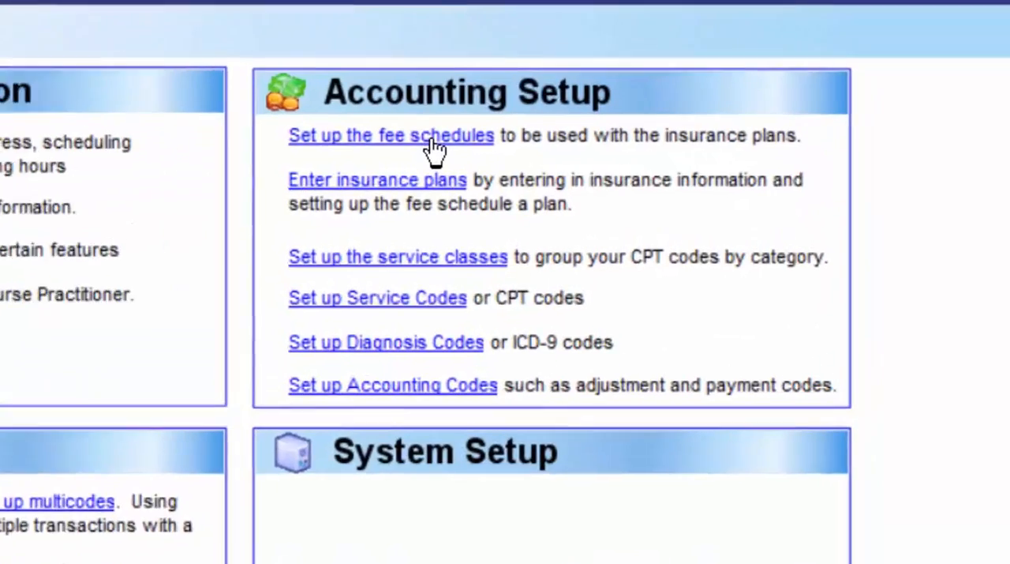
- Open fee schedule 1 for editing and try naming it Office fees, leaving the TAX amount blank
click(437, 147)
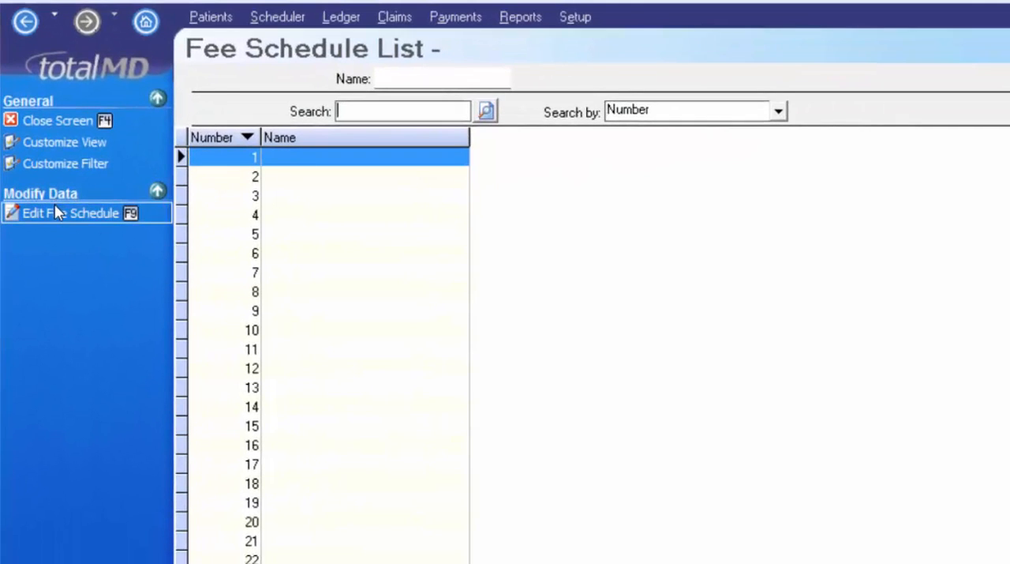
click(86, 213)
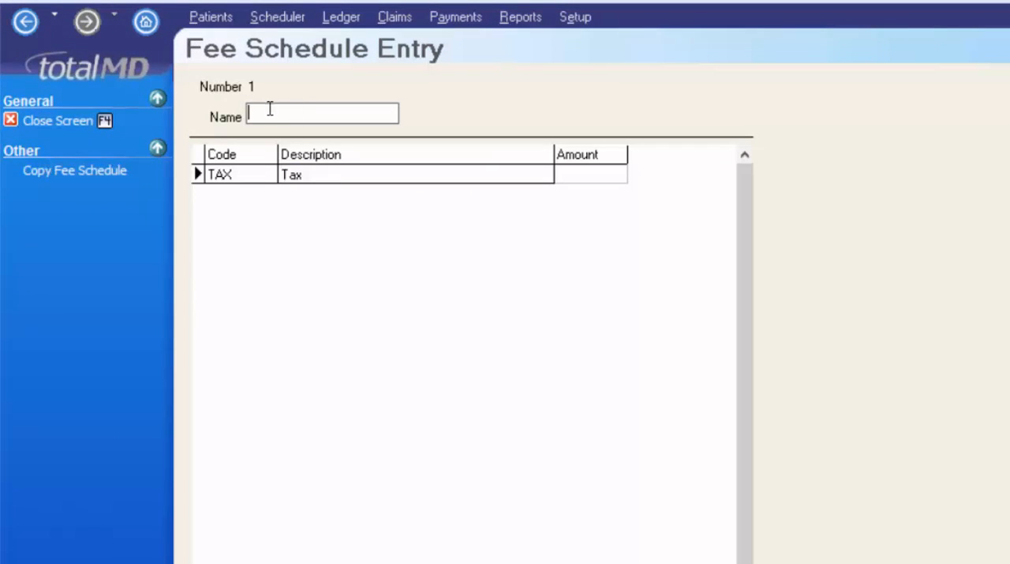
text(Office fees)
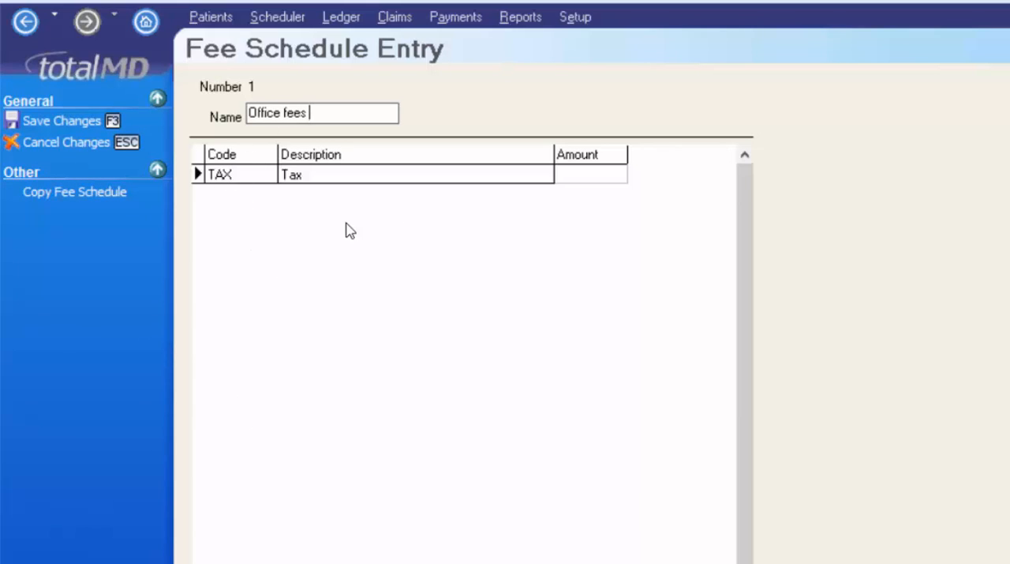
click(598, 176)
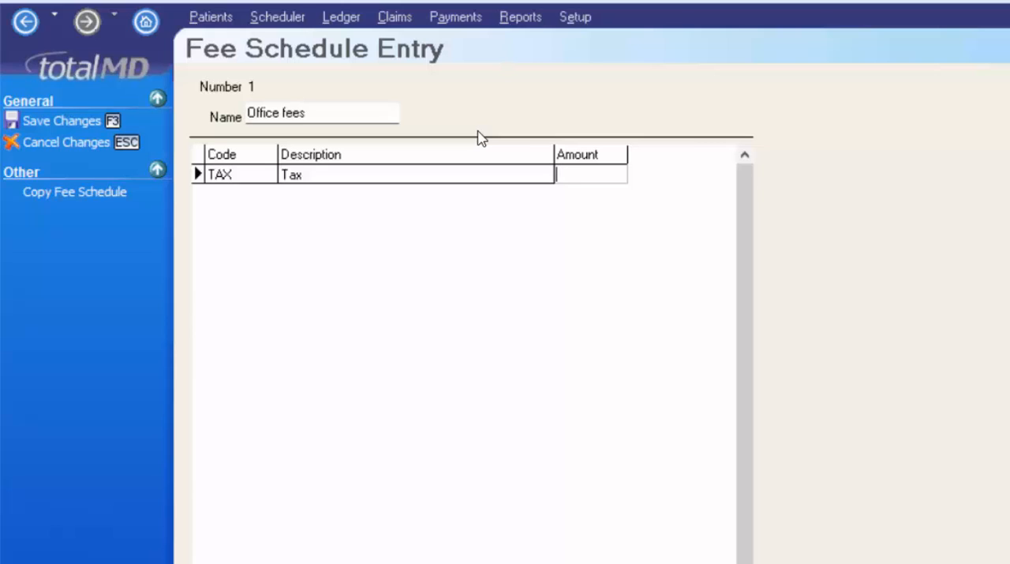
click(599, 175)
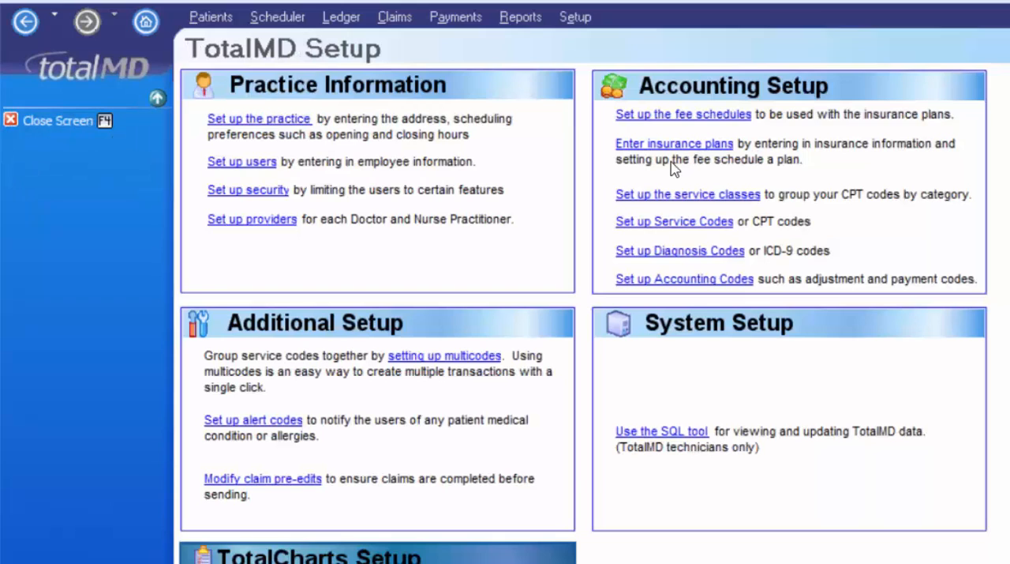
- Create a new service code 99213 with the description Office visit
click(676, 225)
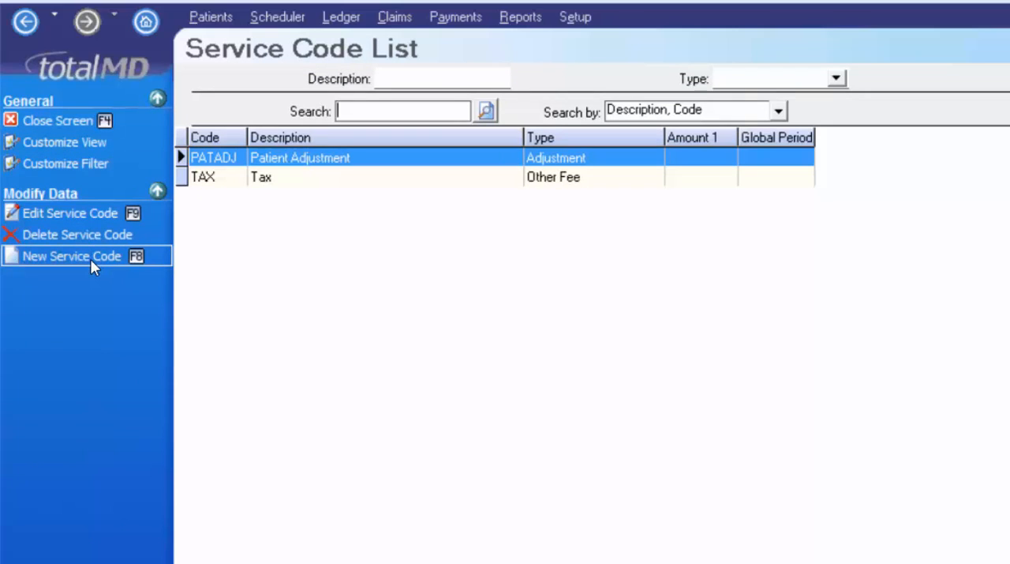
key(F8)
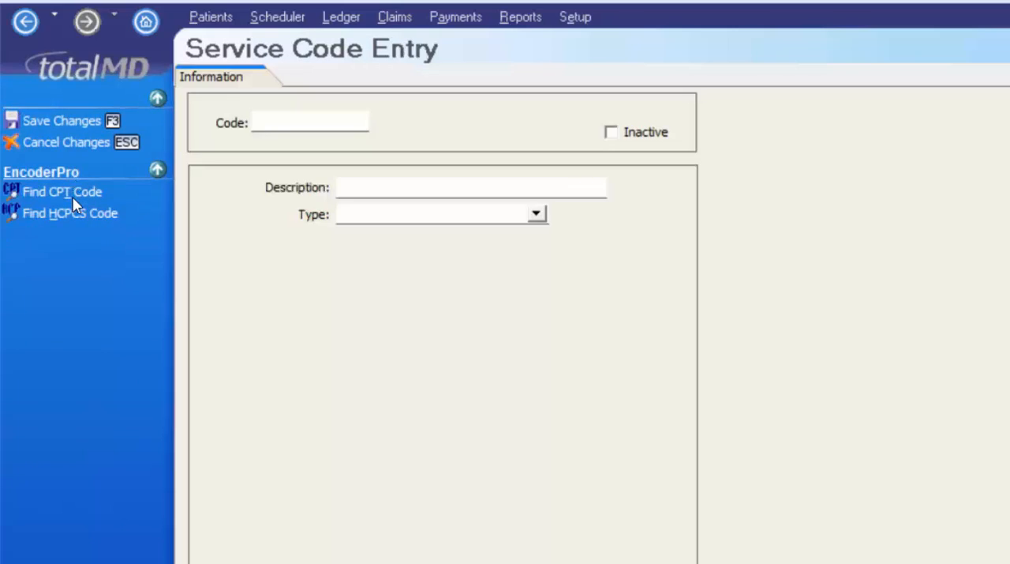
click(318, 146)
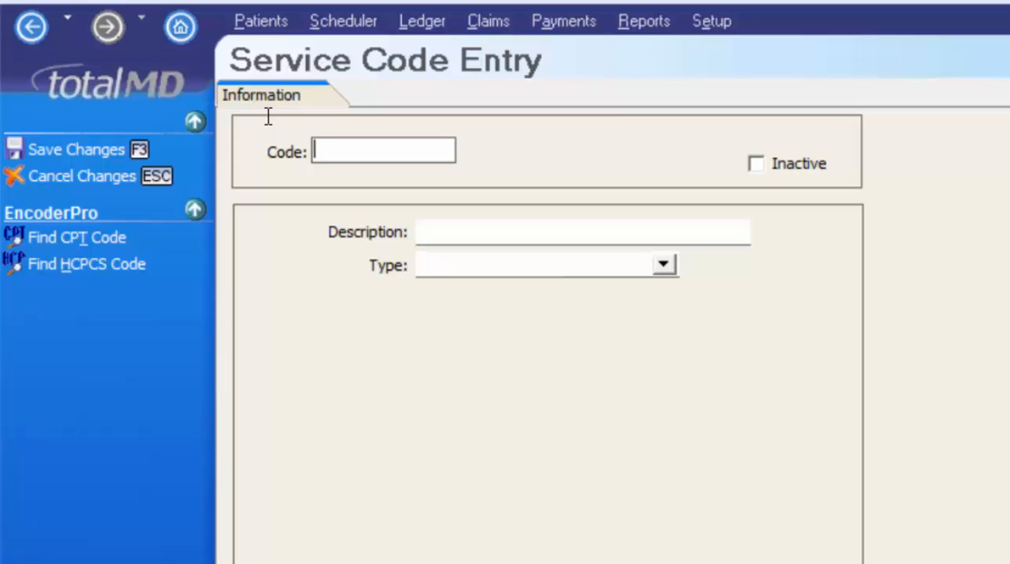
text(99213)
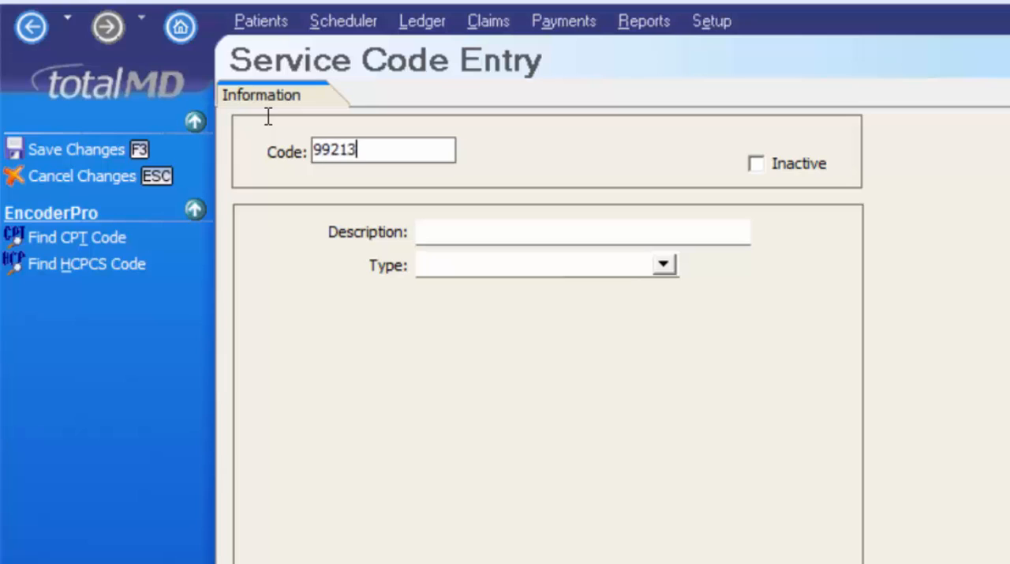
key(Tab)
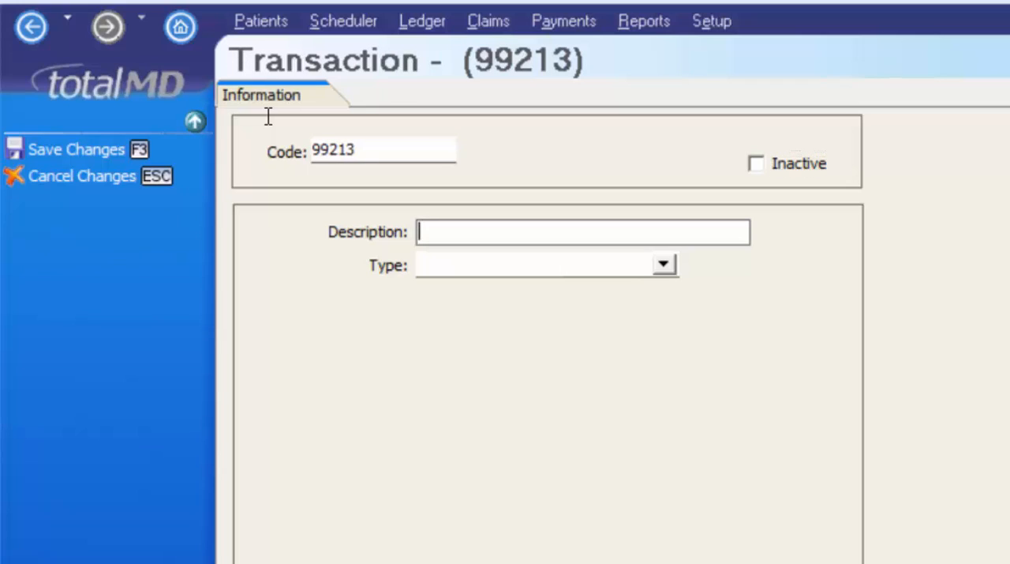
text(Offic e)
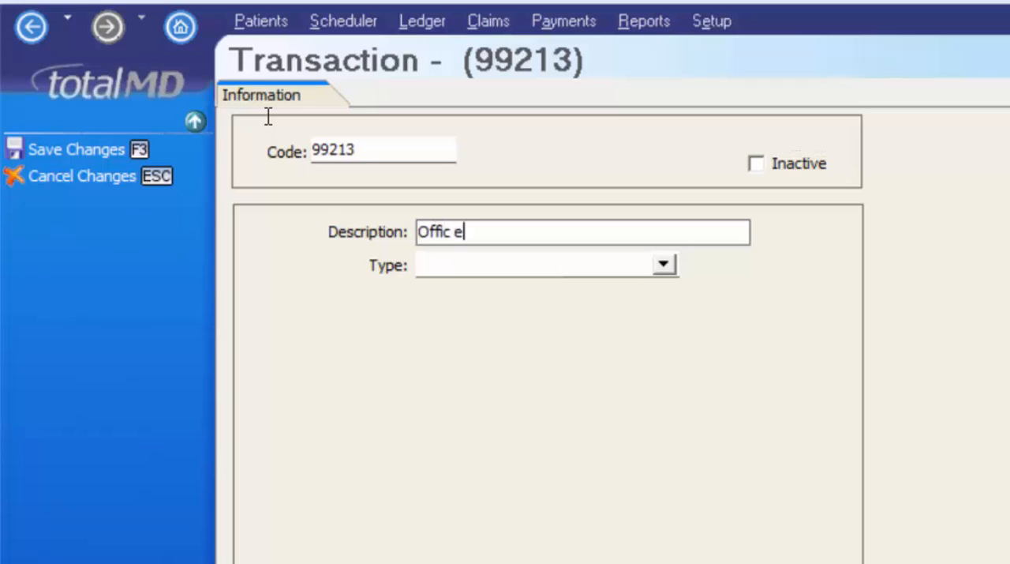
key(BackSpace)
key(BackSpace)
key(BackSpace)
text(e visit)
key(Tab)
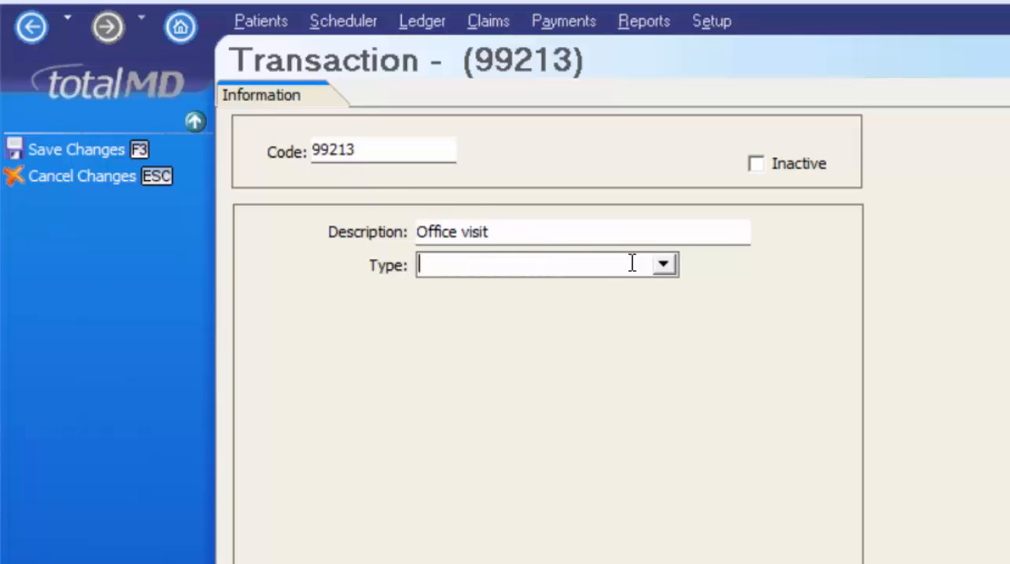
- Set the service code's type to Fee for Service and its category to 01 Office Visits
click(664, 265)
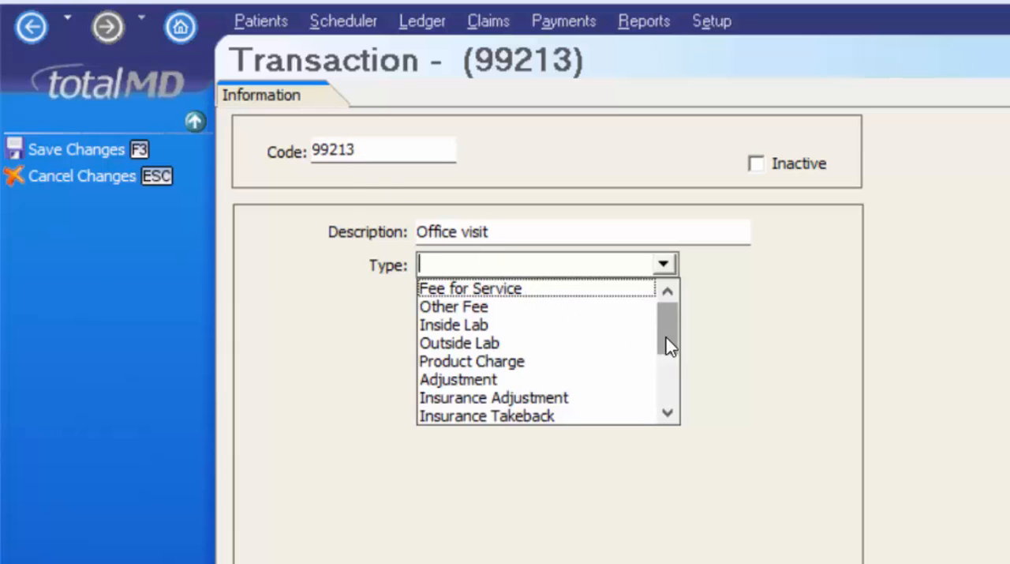
click(667, 399)
drag(661, 426, 525, 227)
click(462, 289)
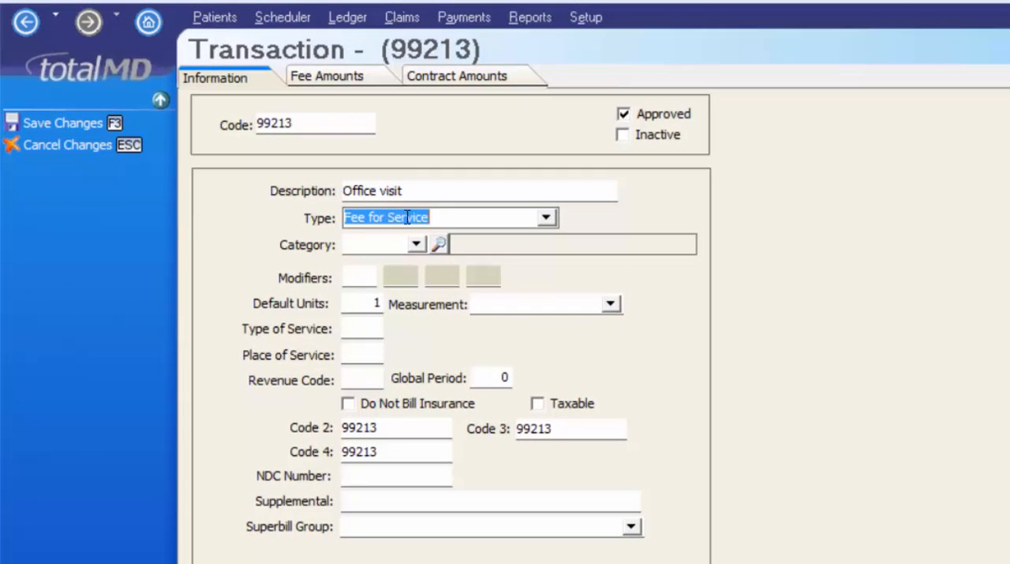
click(416, 245)
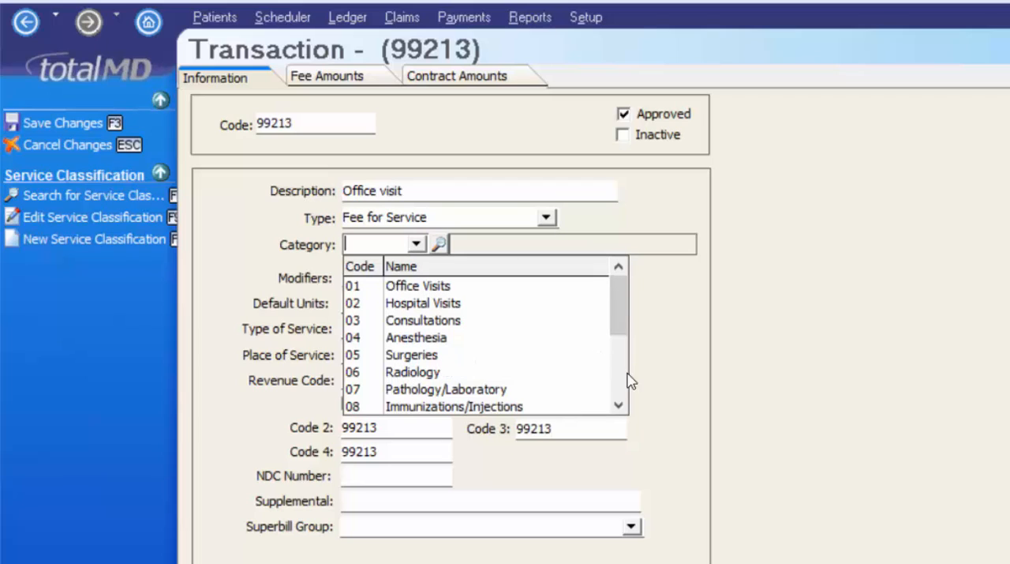
click(619, 405)
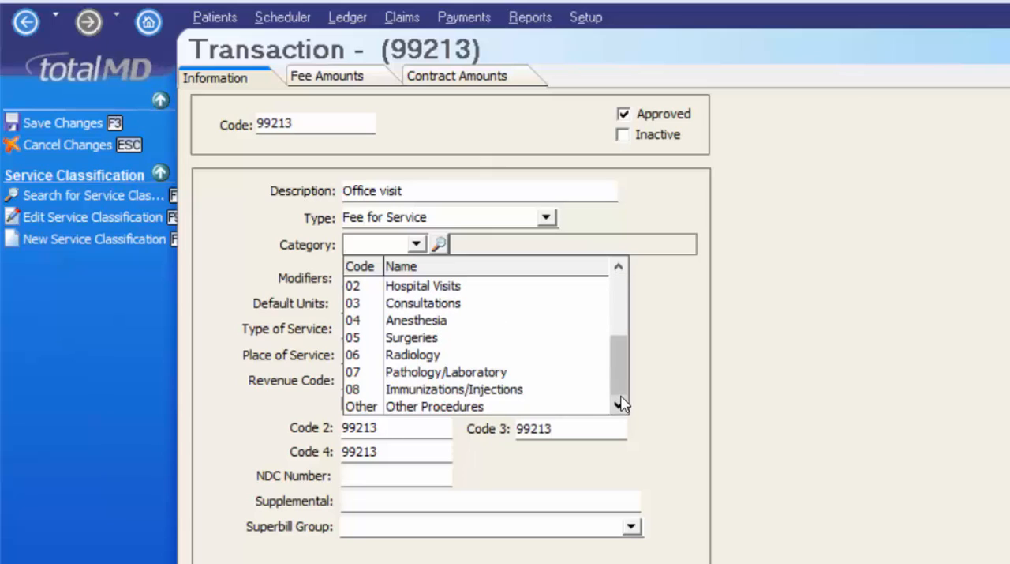
click(621, 293)
key(Return)
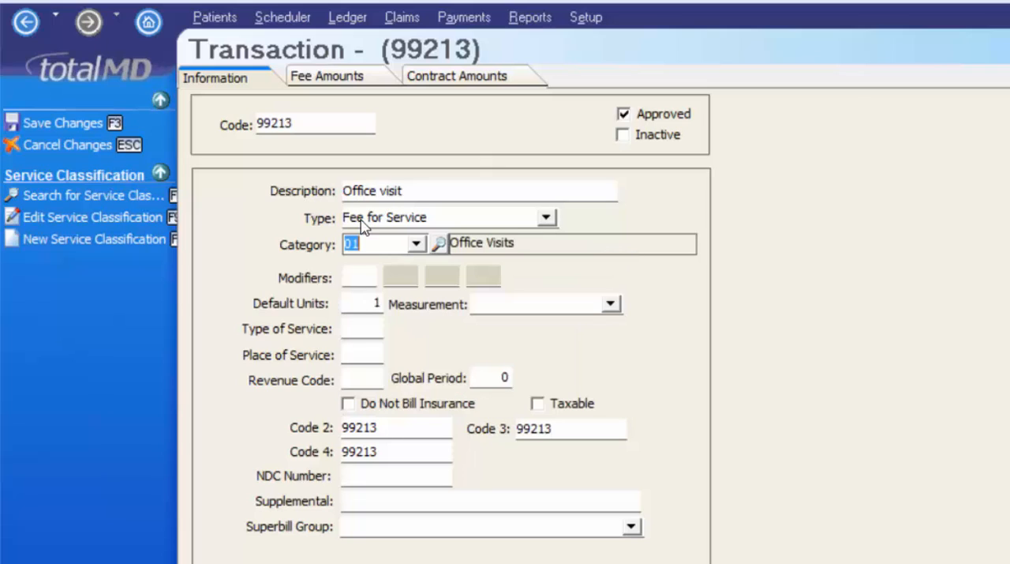
key(Tab)
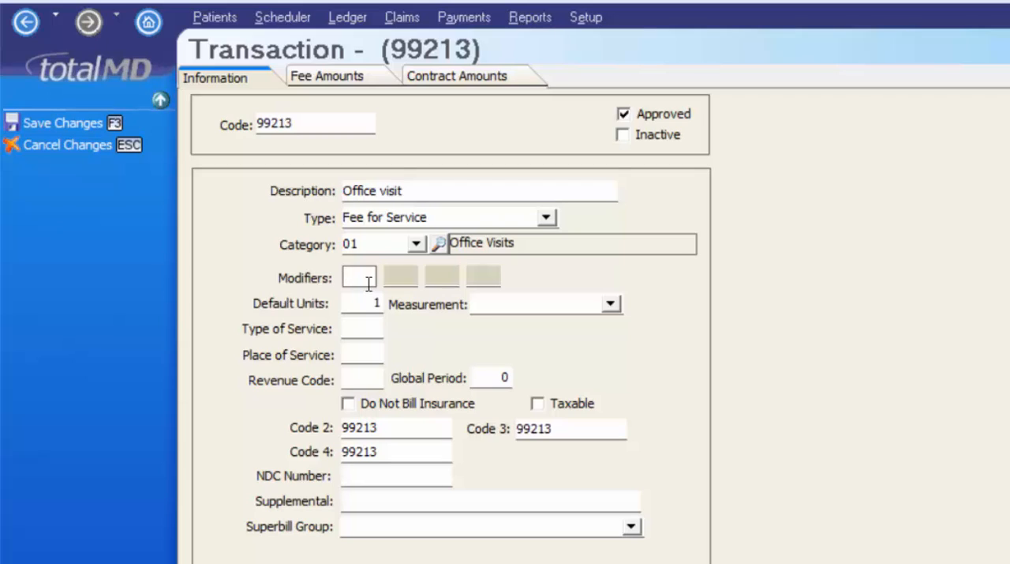
- Try M1 as the code's modifier, clear it, and look through the measurement units without choosing one
text(M)
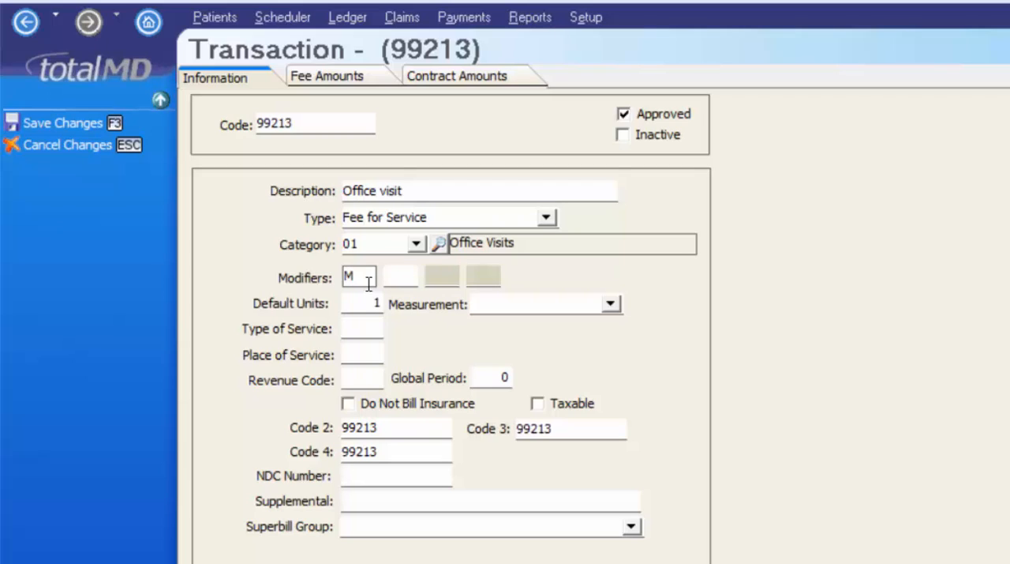
text(1)
key(BackSpace)
key(BackSpace)
click(612, 304)
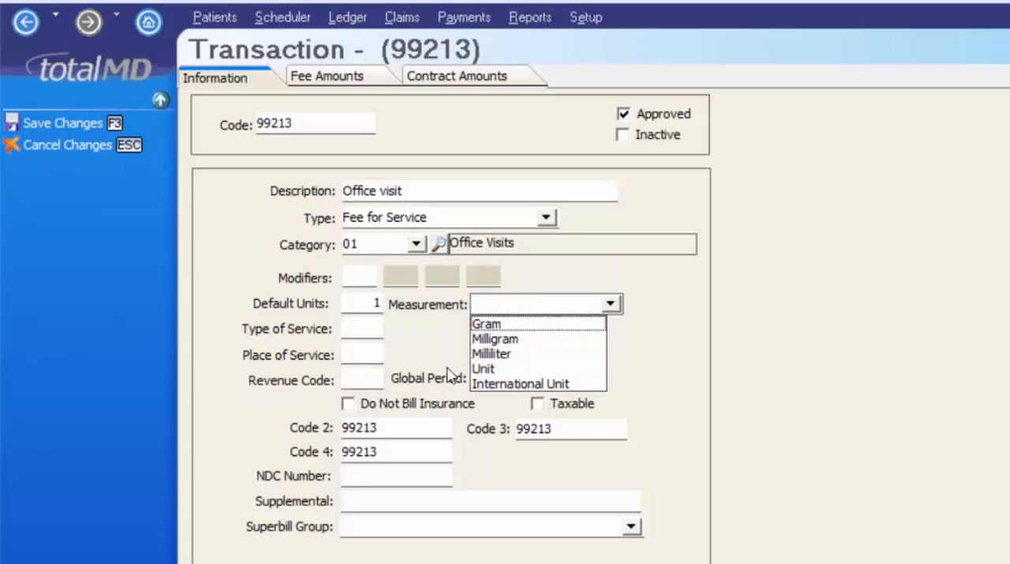
click(423, 357)
- Leave the type of service and revenue code blank, and set place of service to 11 and global period to 30
click(350, 331)
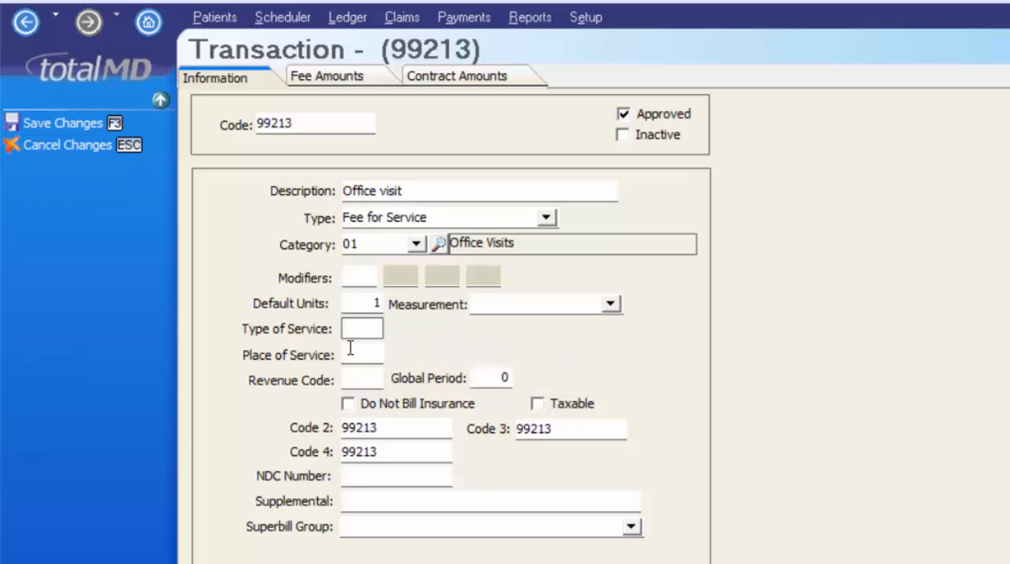
key(Tab)
text(11)
click(359, 379)
click(497, 376)
text(30)
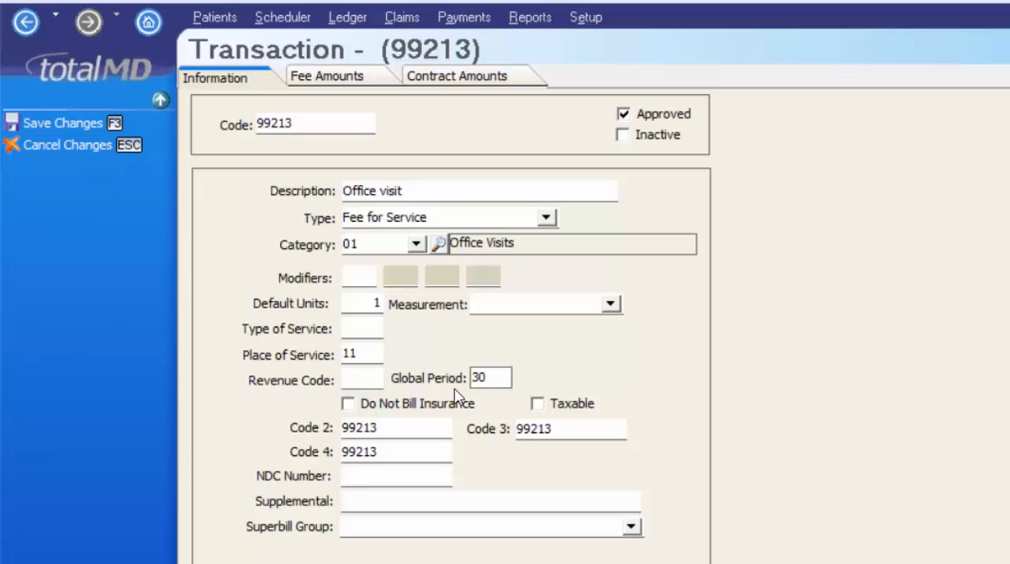
key(Tab)
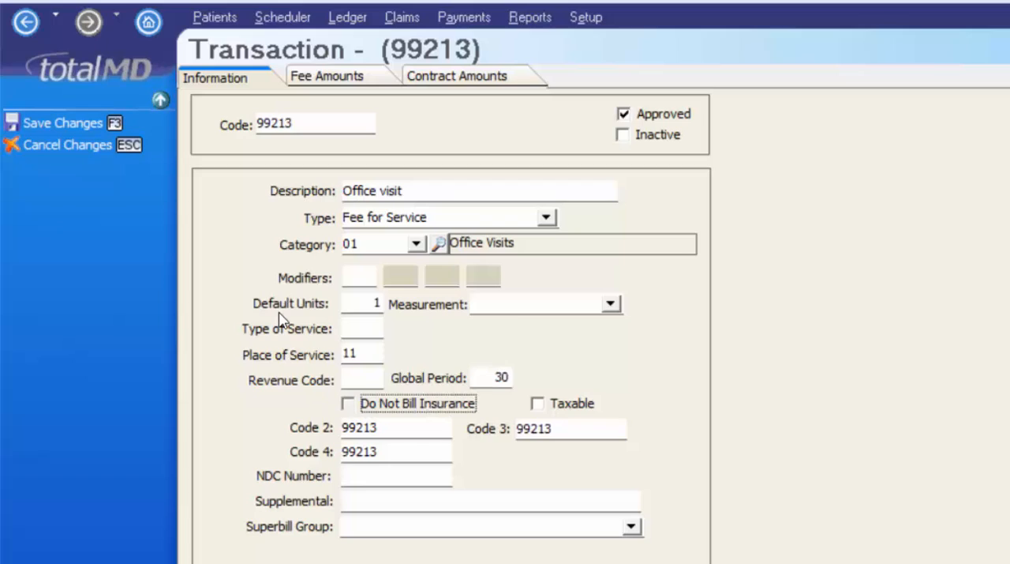
- Try the Do Not Bill Insurance and Taxable options for the service code and turn both off again
key(space)
click(348, 404)
click(567, 405)
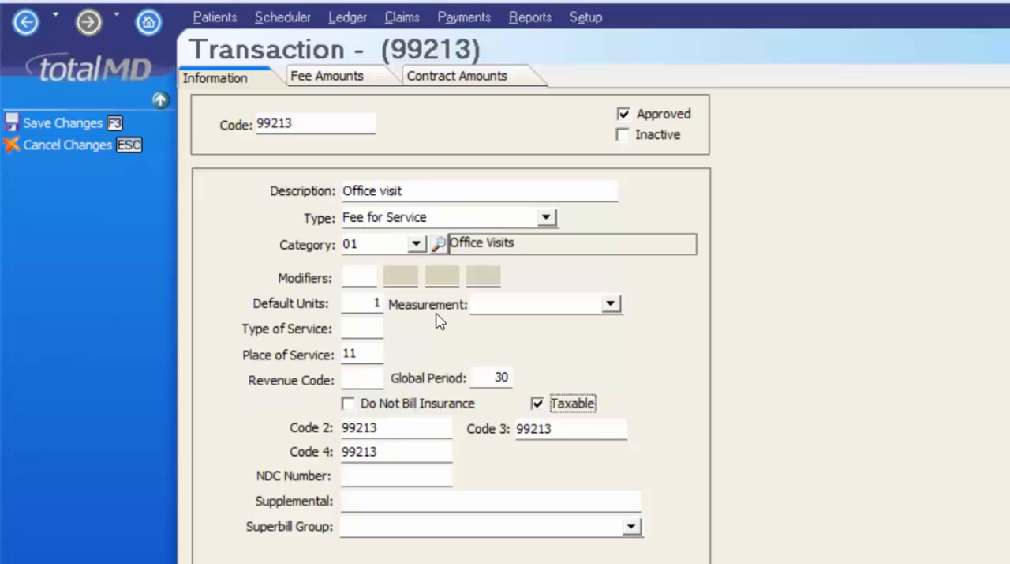
key(space)
- Try 99213.3 as Code 2, remove the .3 suffix, and leave the NDC number and supplemental fields blank
click(384, 426)
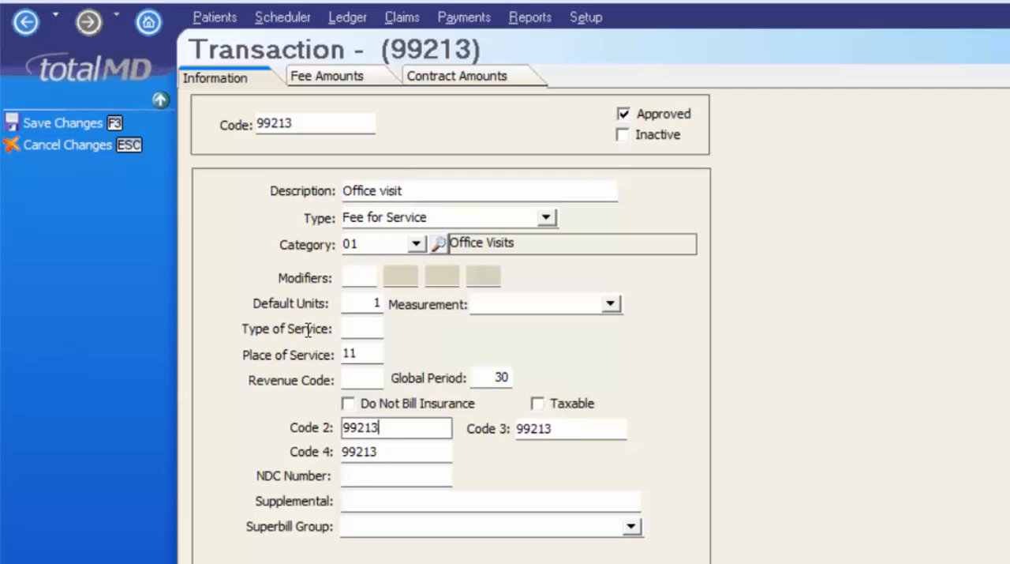
text(.3)
key(Tab)
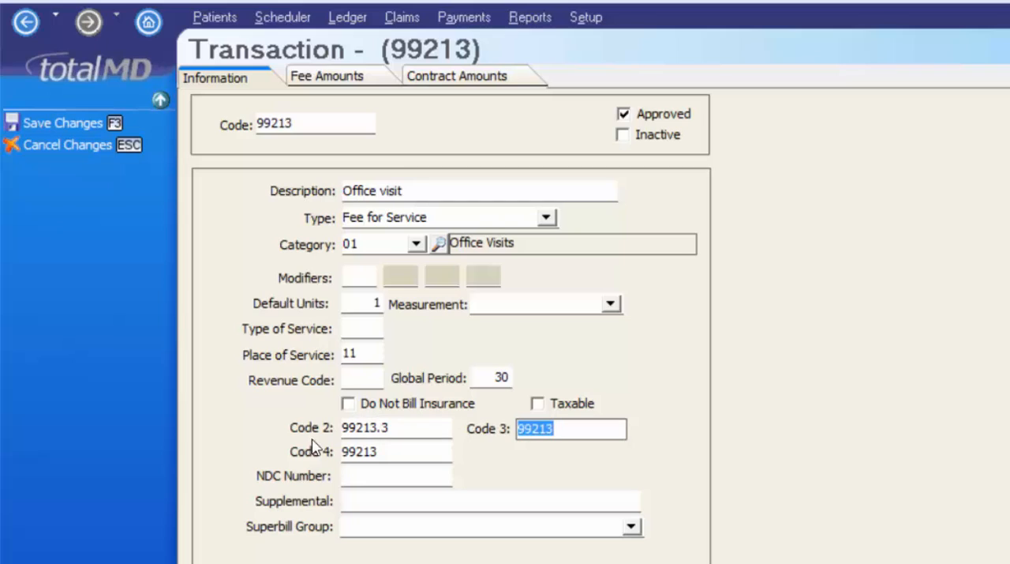
click(412, 433)
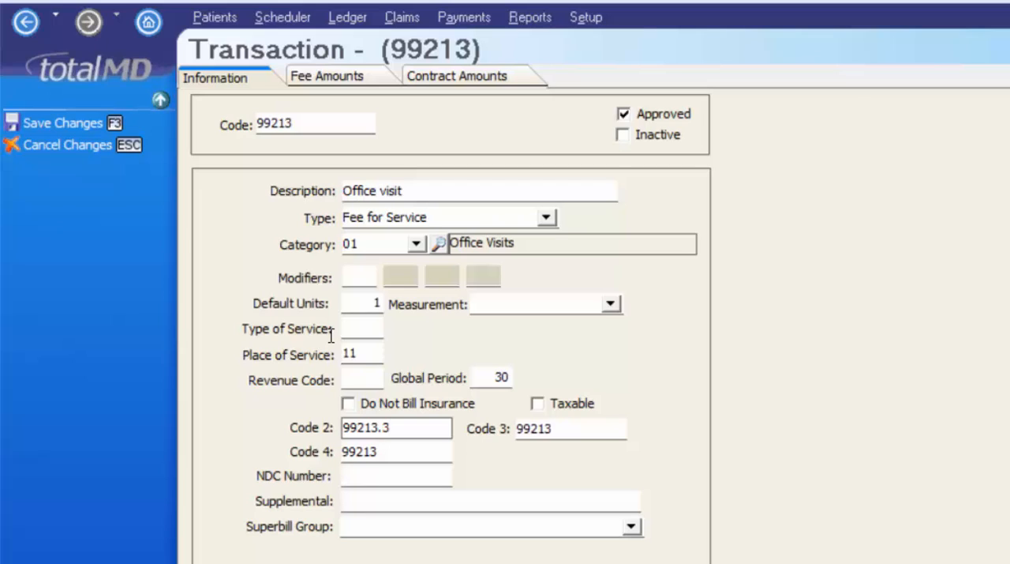
key(BackSpace)
key(BackSpace)
key(Tab)
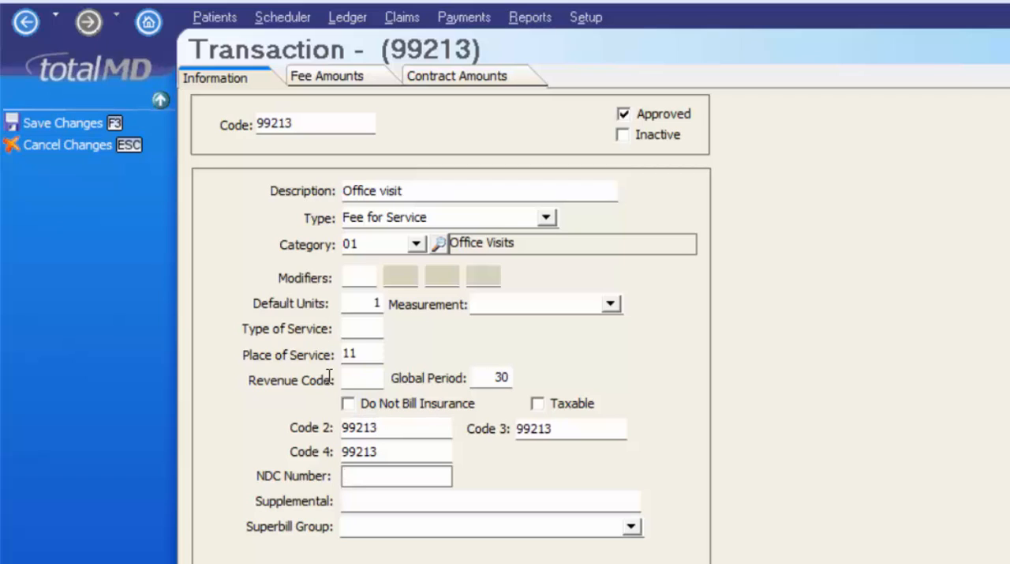
key(Tab)
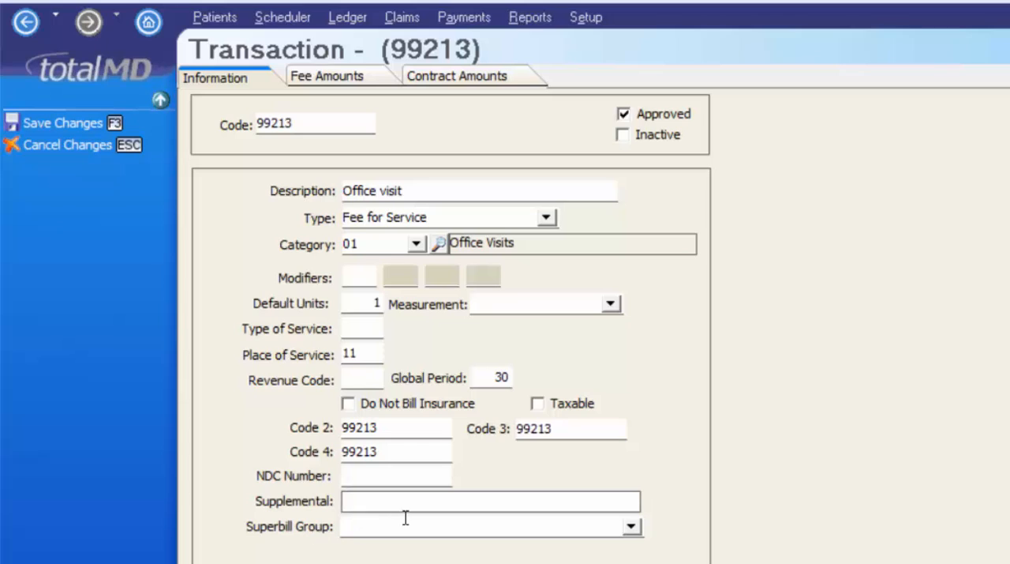
key(Tab)
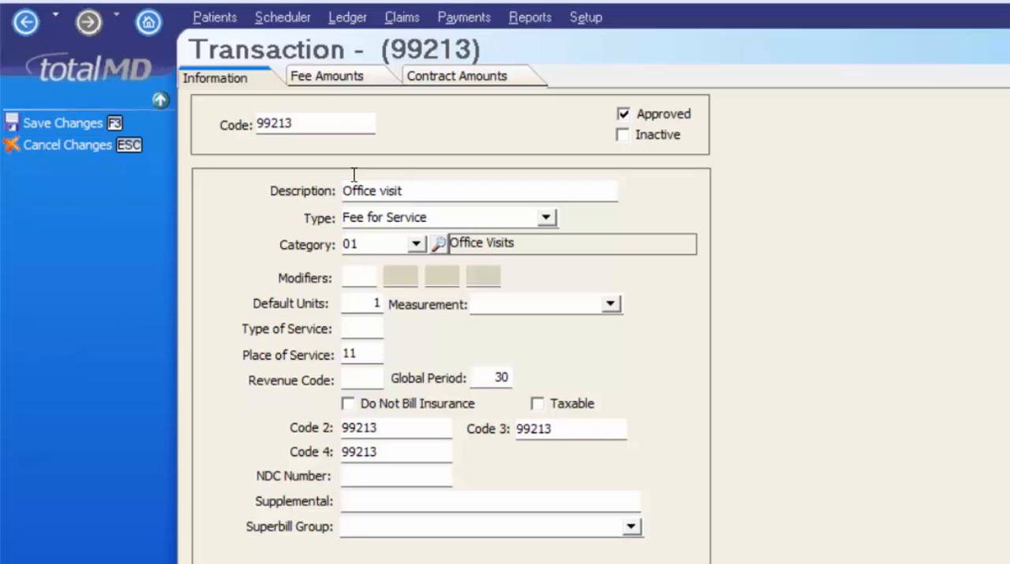
- Enter 50 as the first fee amount for service code 99213 and save the code
click(350, 79)
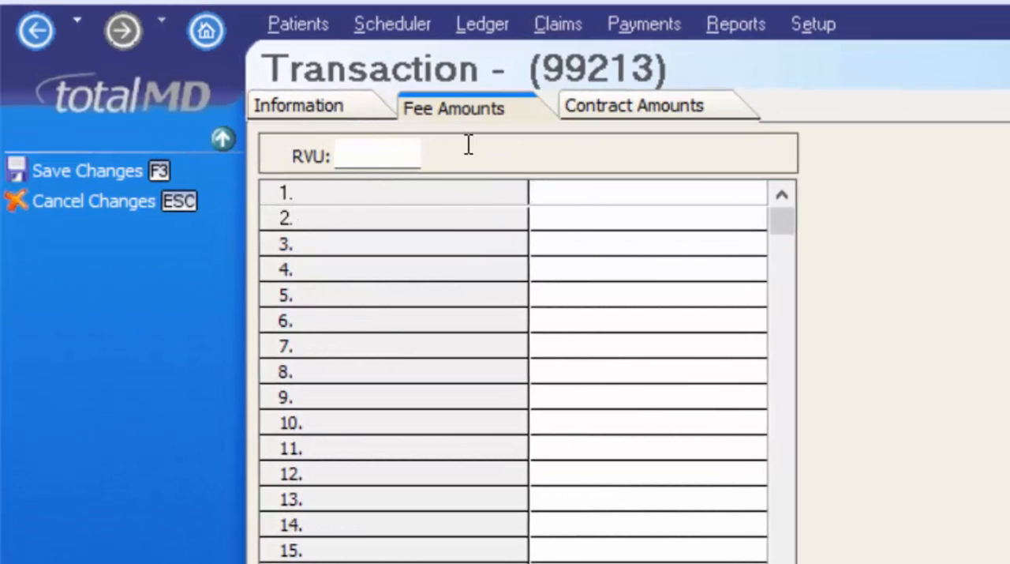
text(50)
key(F3)
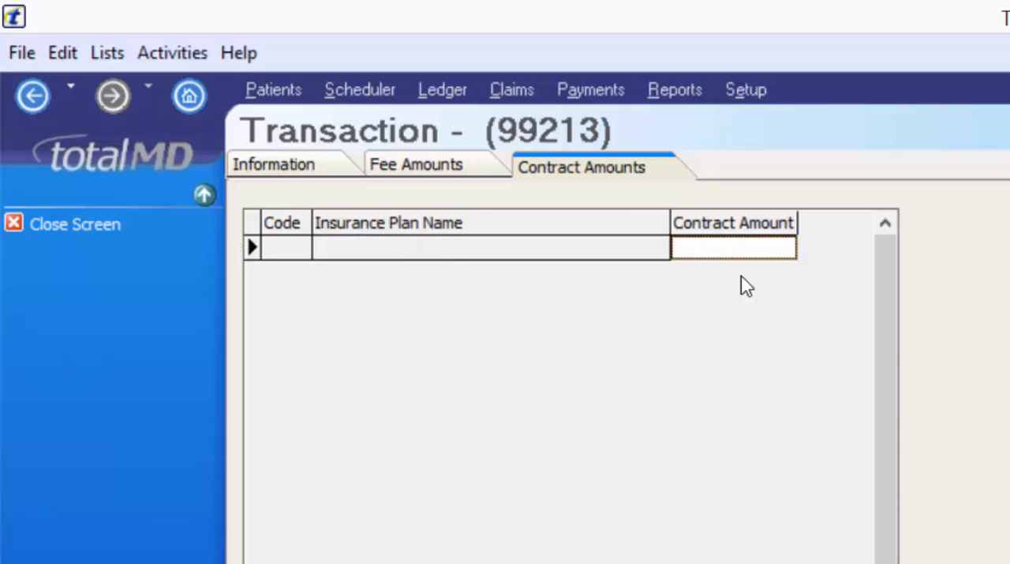
- Review the contract amounts and information of service code 99213, and check its entry in the Service Code List
click(725, 249)
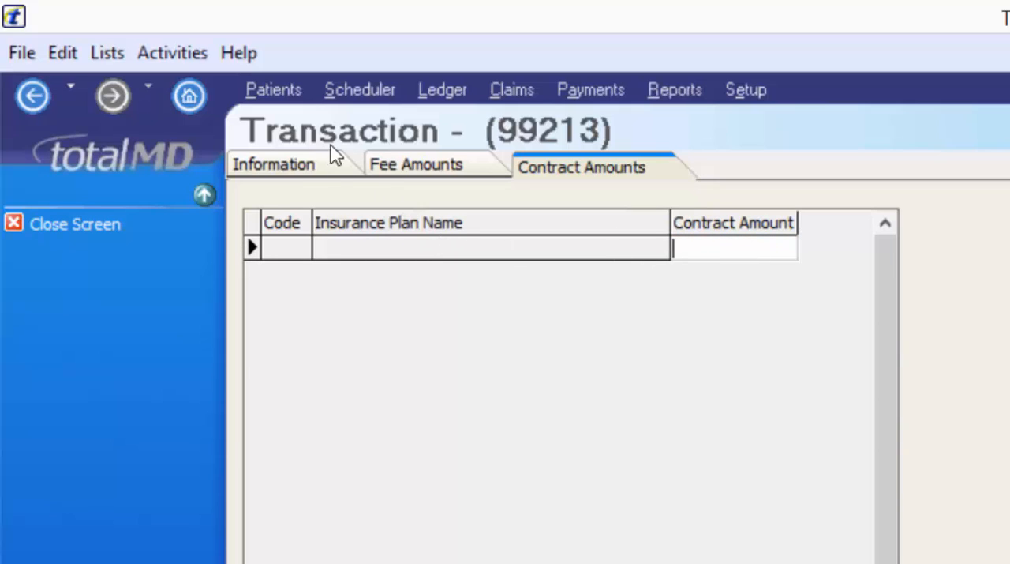
click(292, 175)
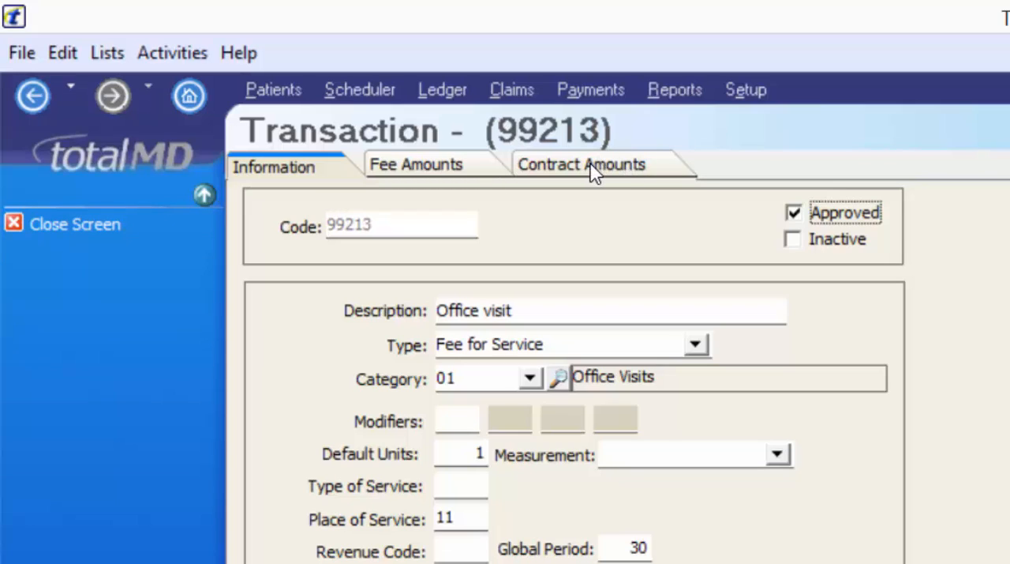
click(63, 226)
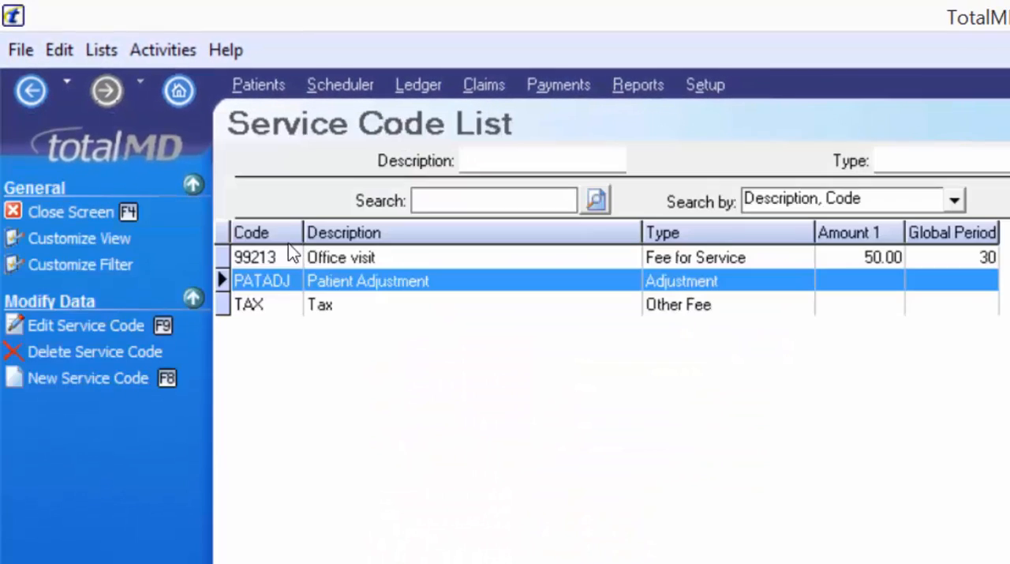
click(353, 261)
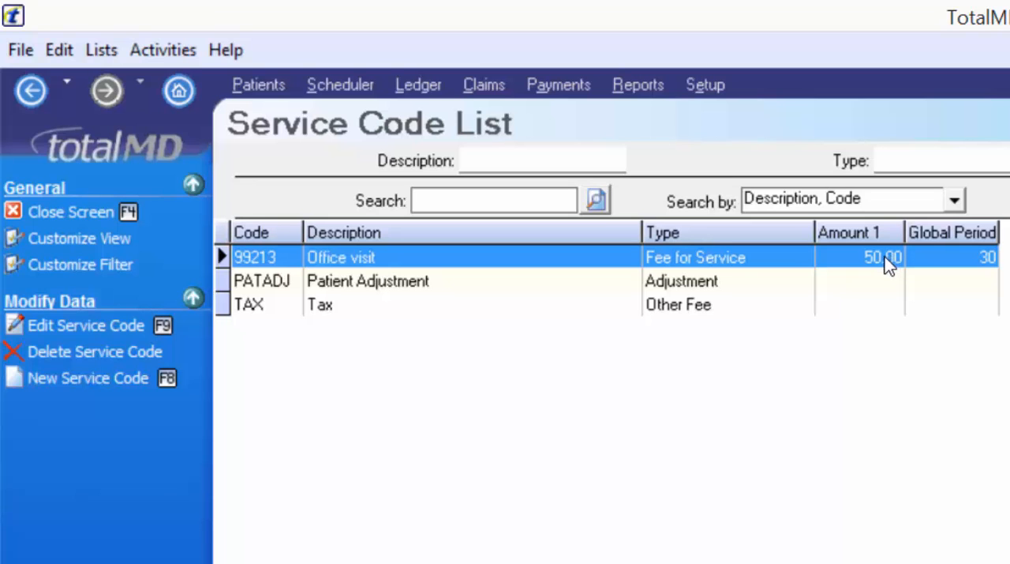
- Return to the TotalMD Setup page and open the Fee Schedule List
click(29, 212)
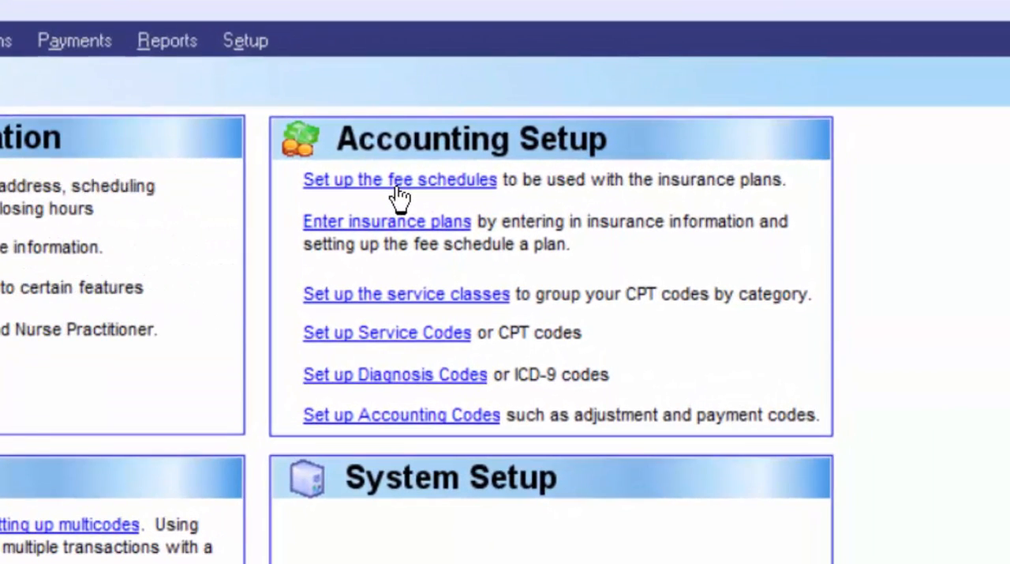
click(401, 195)
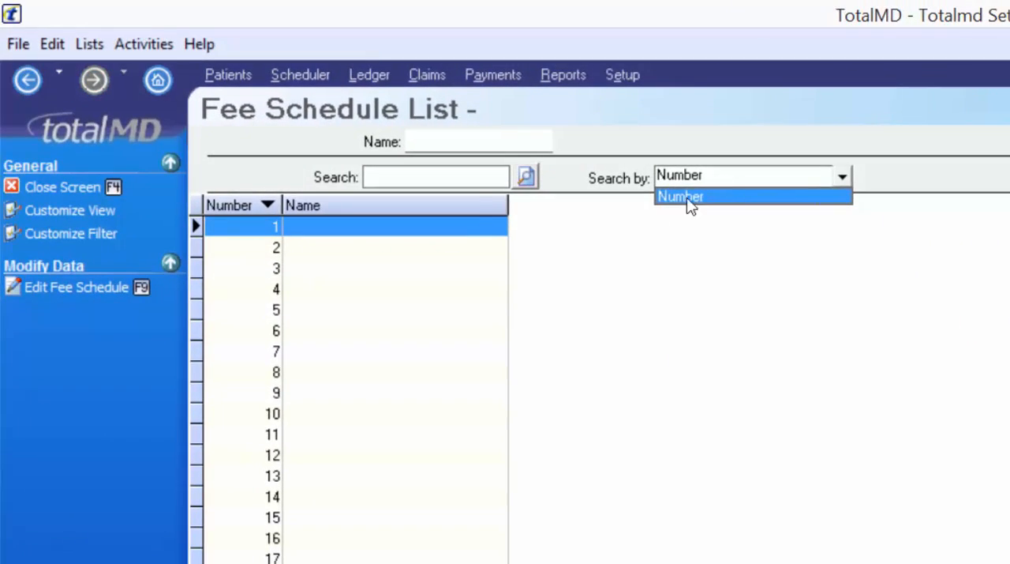
click(479, 200)
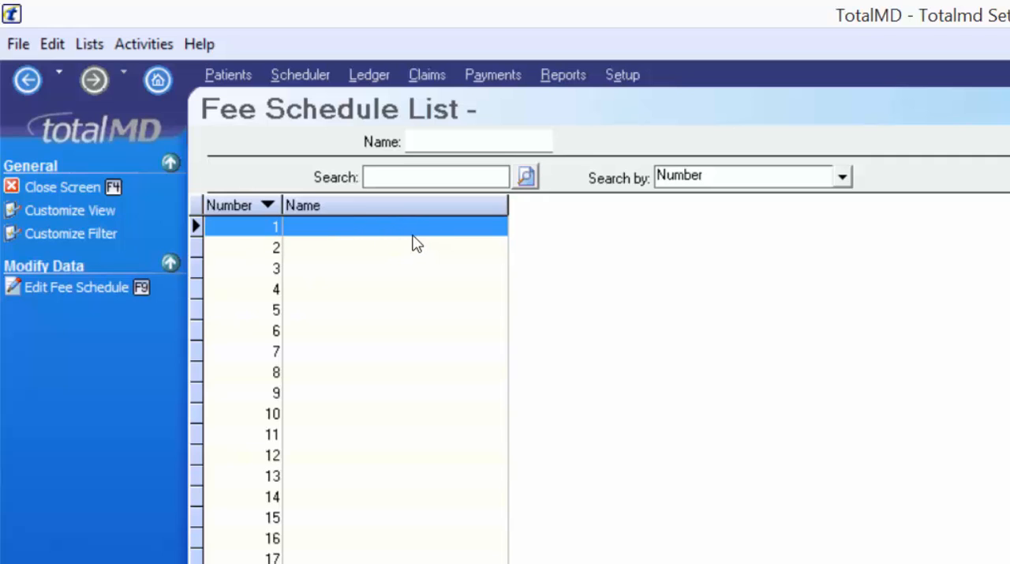
click(82, 287)
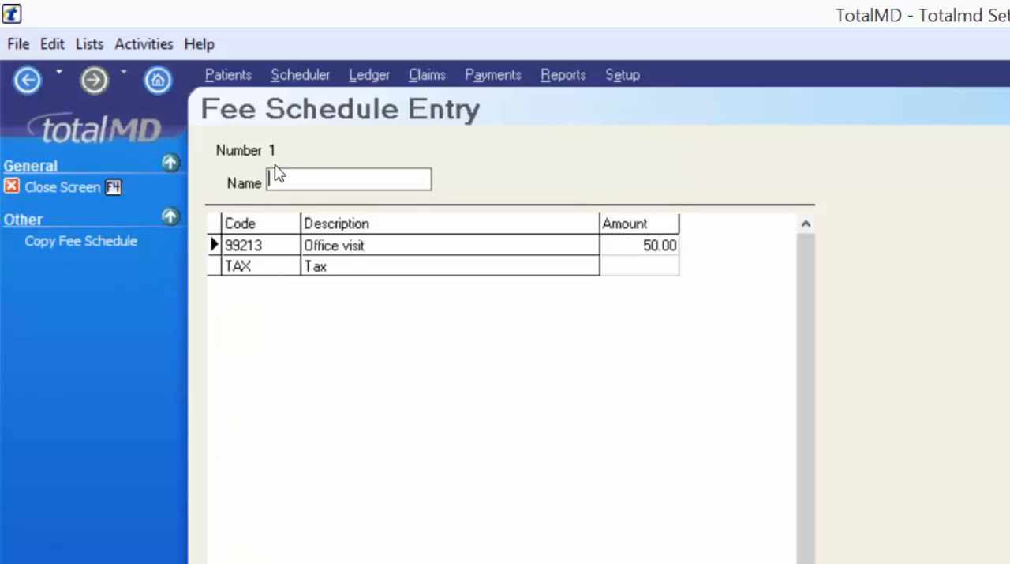
text(O)
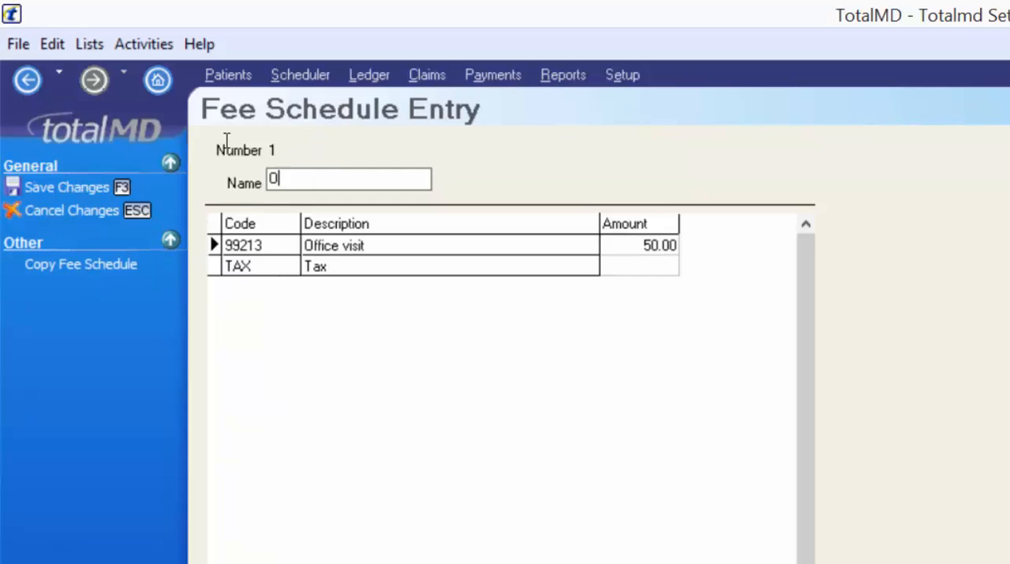
text(ffice Fees)
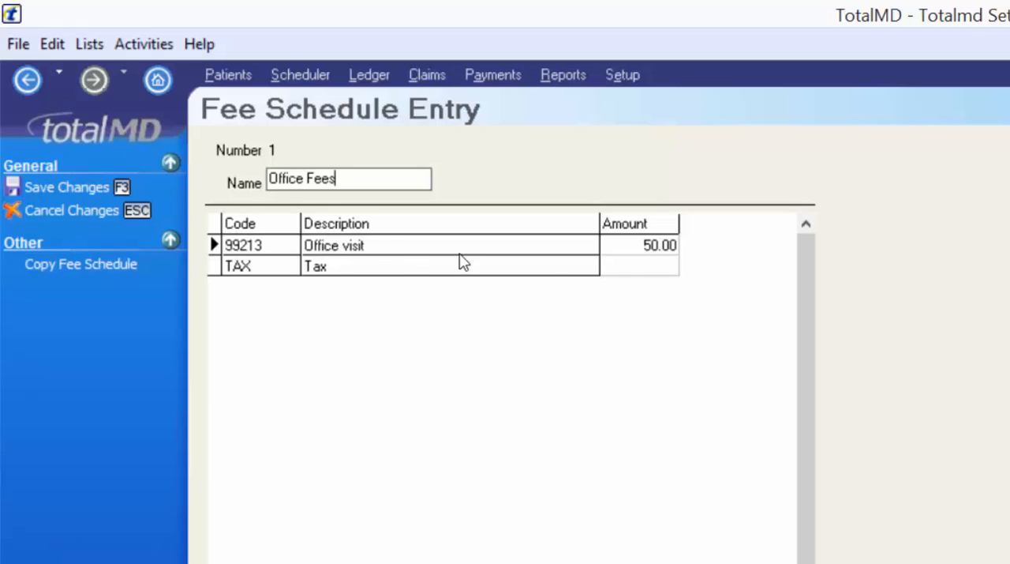
key(Tab)
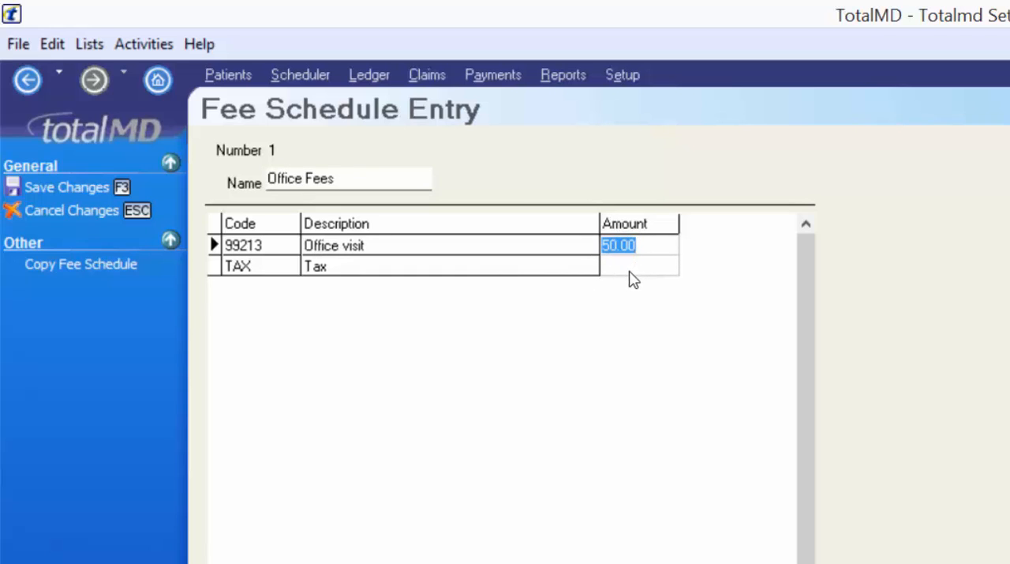
click(52, 212)
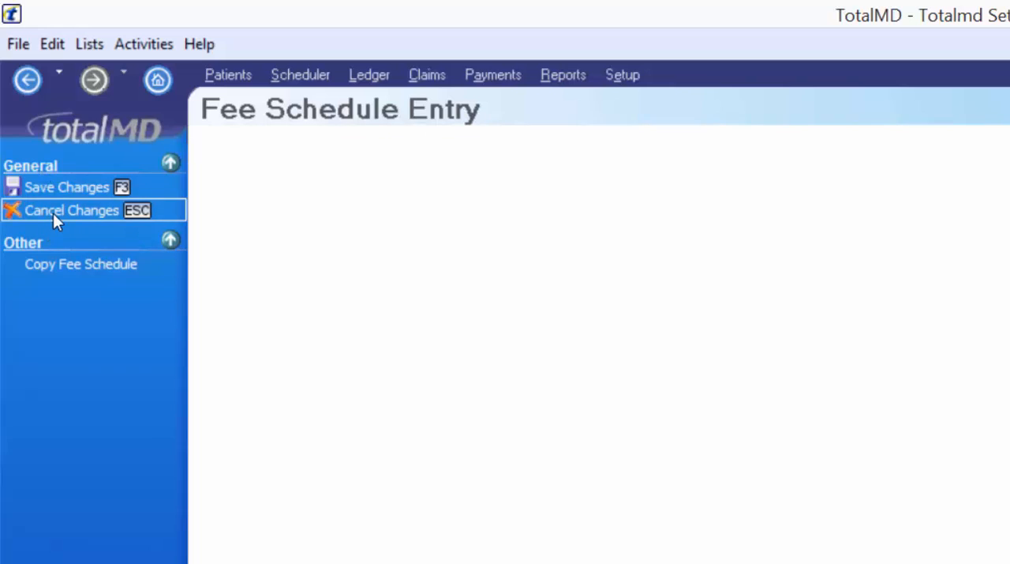
- Name fee schedule number 1 "Office fees" and save it
click(280, 249)
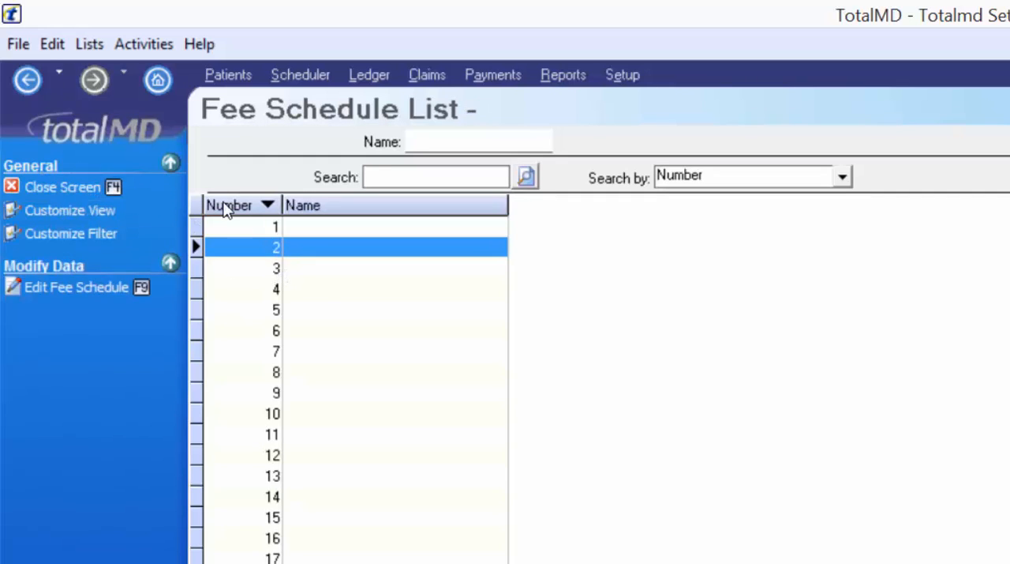
click(268, 236)
click(87, 286)
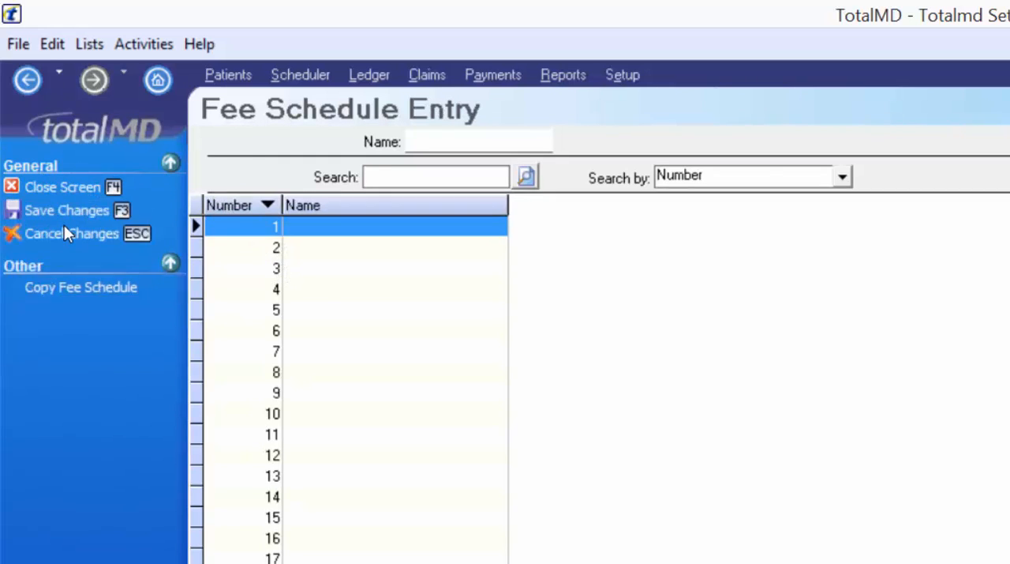
text(Off)
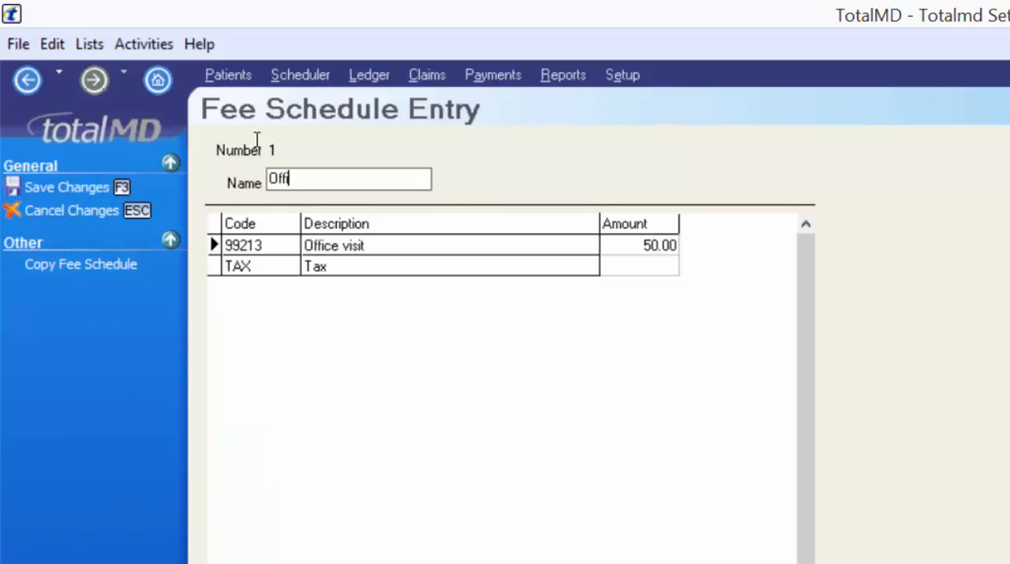
text(ice fees)
click(63, 187)
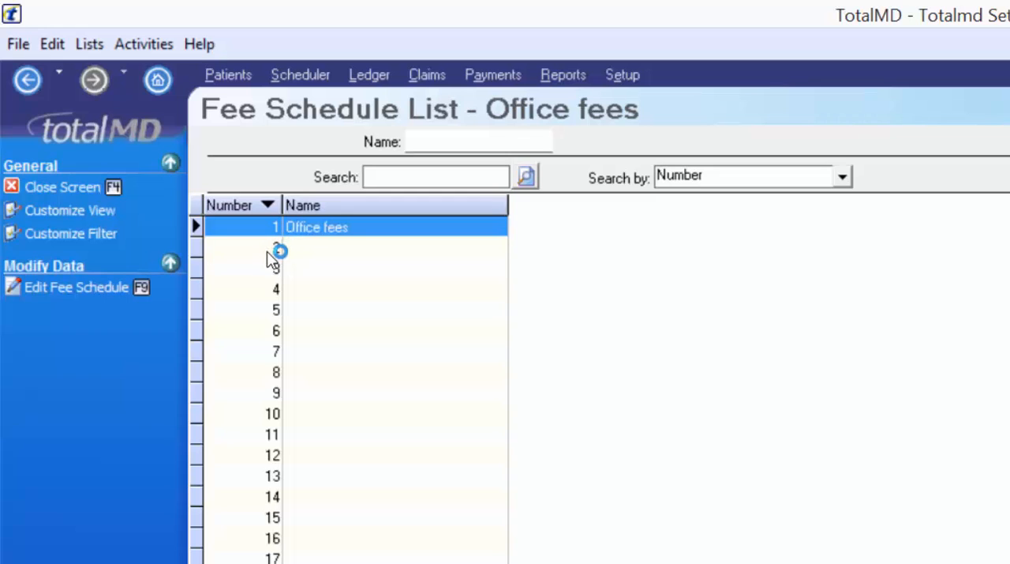
- Open fee schedule number 2 for editing and name it "Discount fees -10%"
click(268, 251)
click(69, 288)
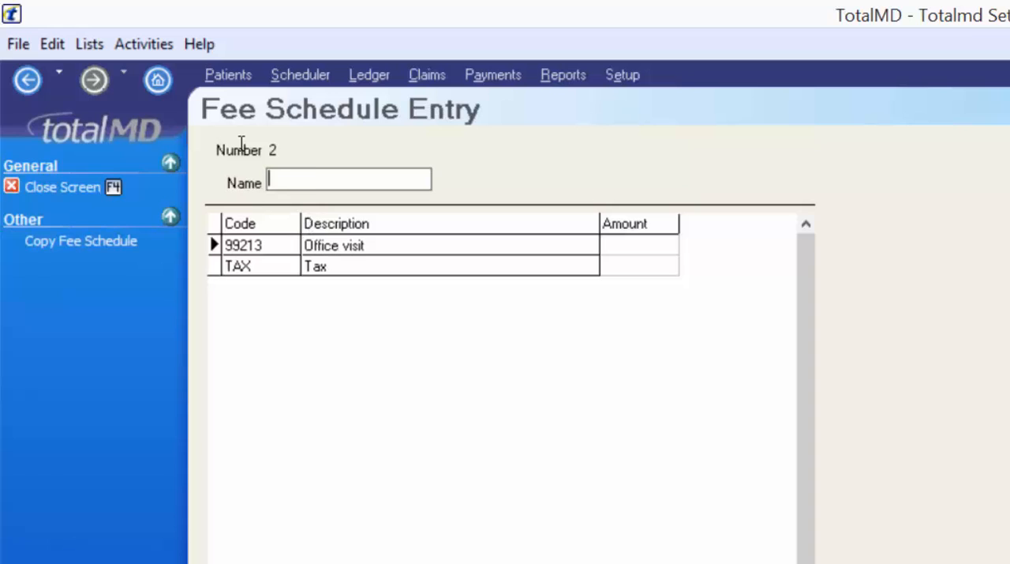
text(Discount fee)
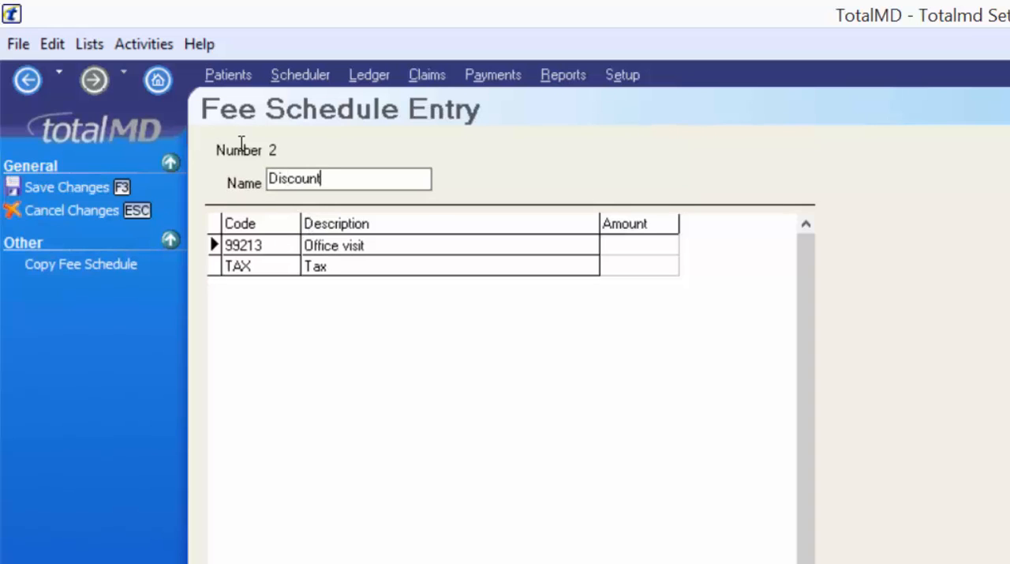
text(s -10%)
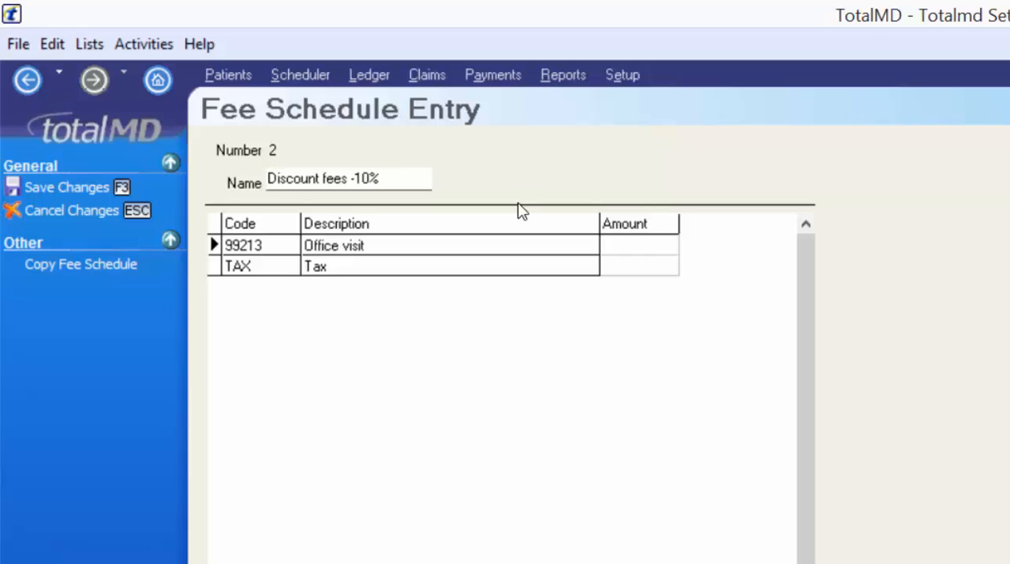
- Copy the Office fees schedule into fee schedule 2 at 90 percent of the amounts and save it
click(108, 219)
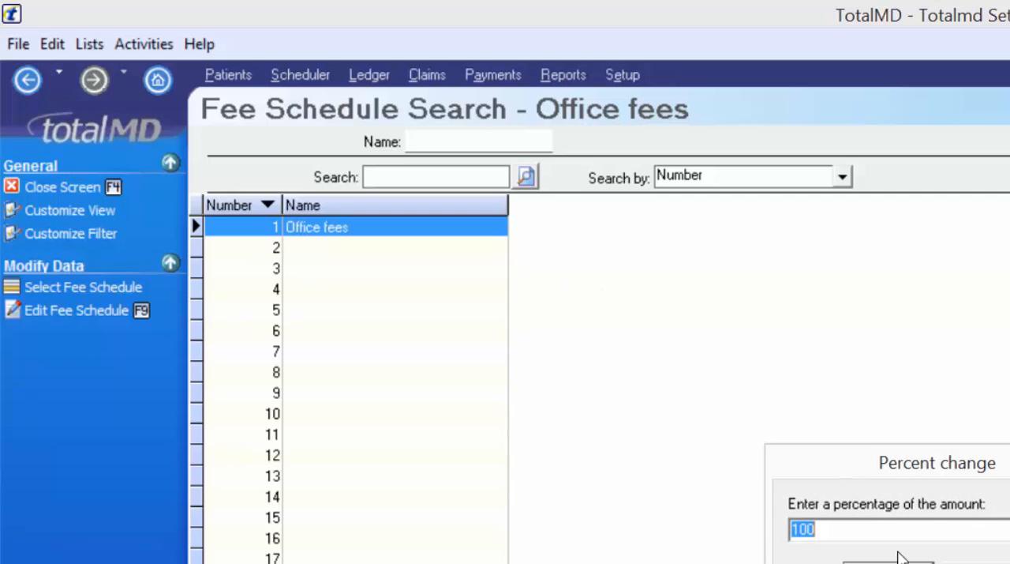
text(90)
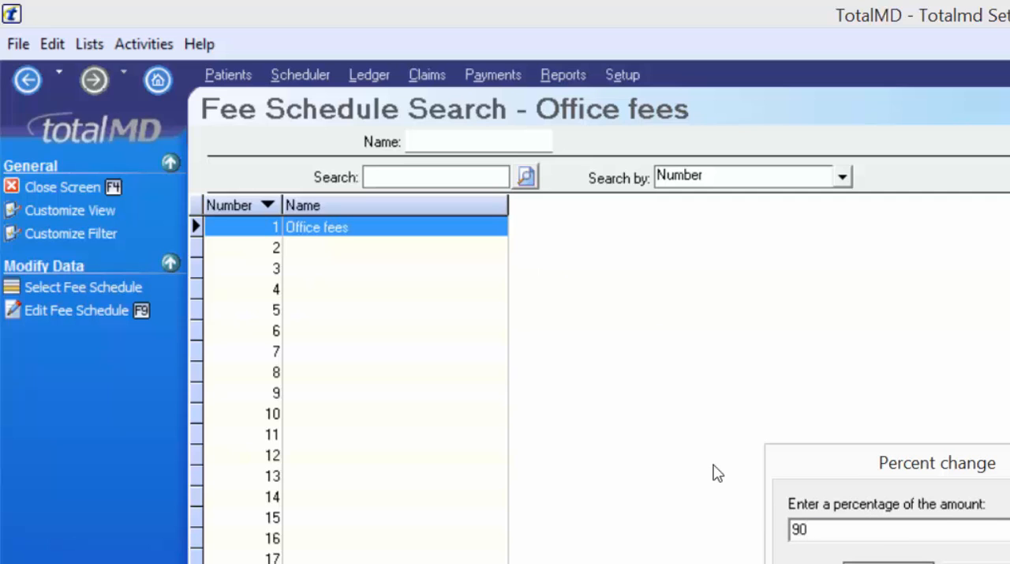
key(Return)
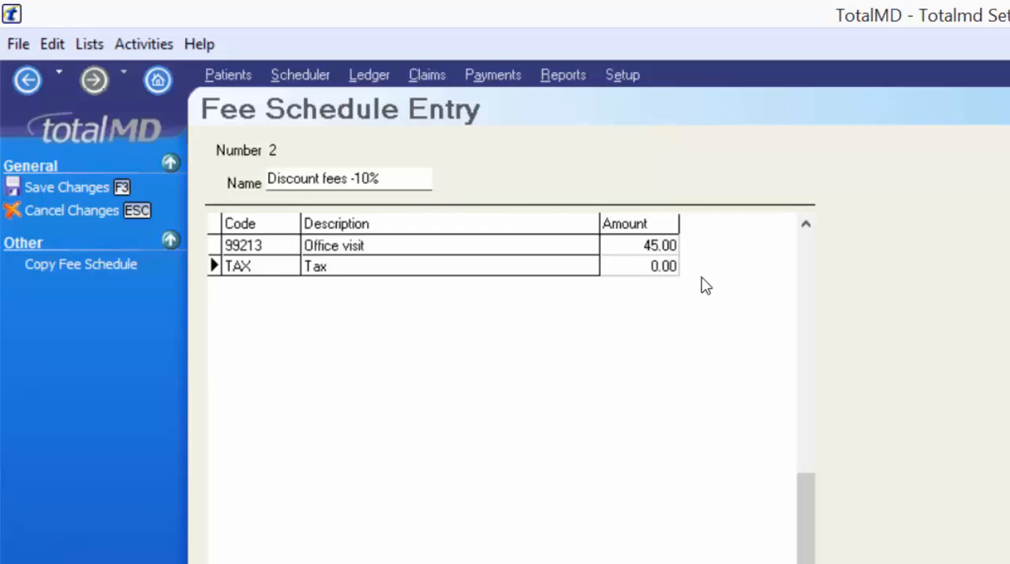
click(98, 186)
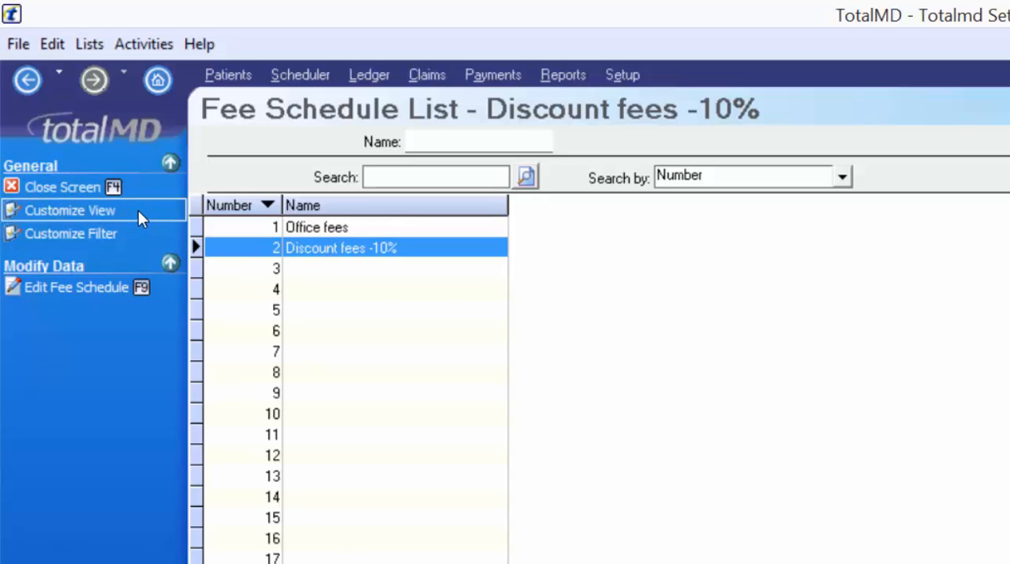
- Return to TotalMD Setup, open the Service Class List, and look at a blank service class entry without saving it
click(83, 184)
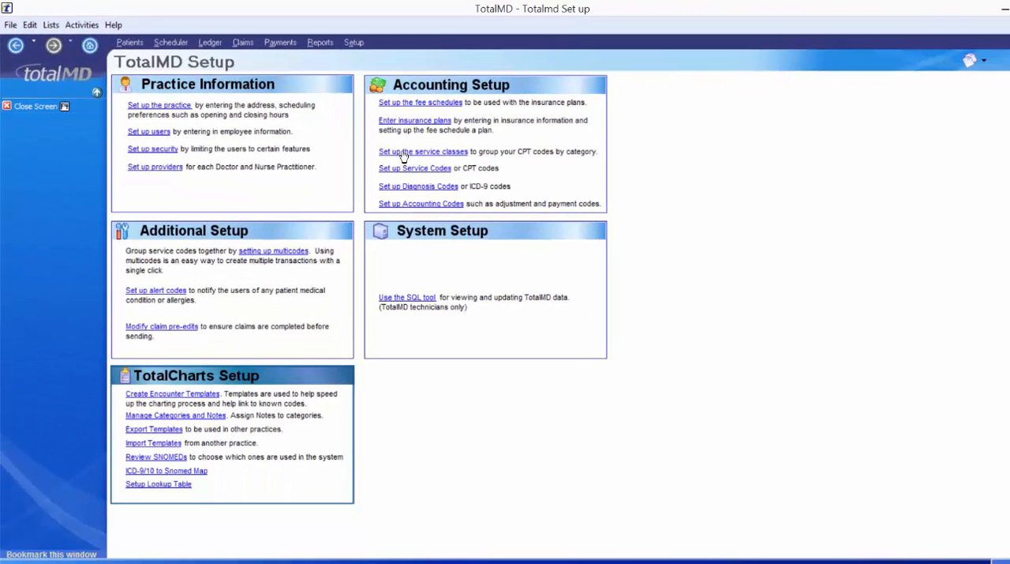
click(404, 159)
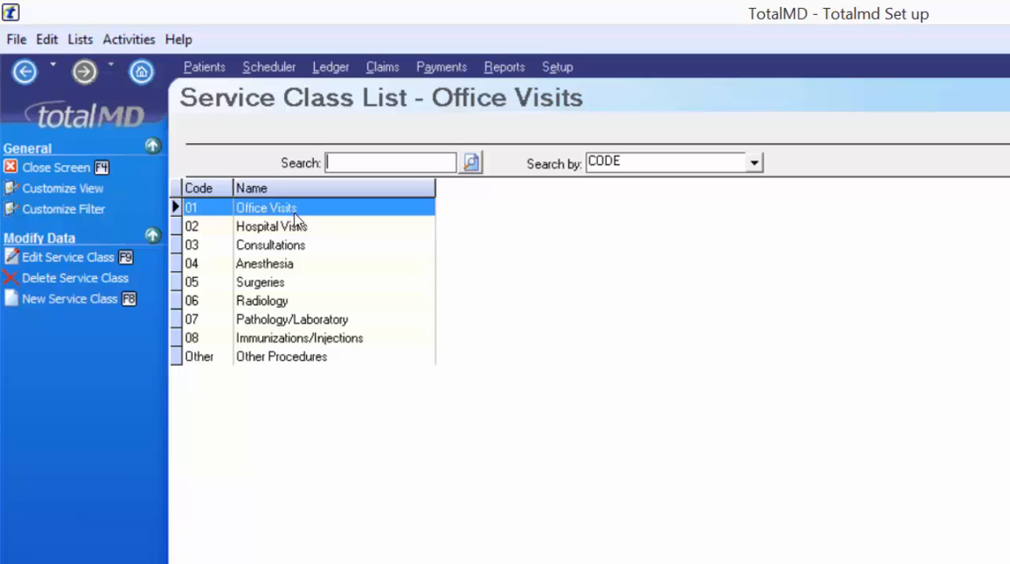
click(37, 297)
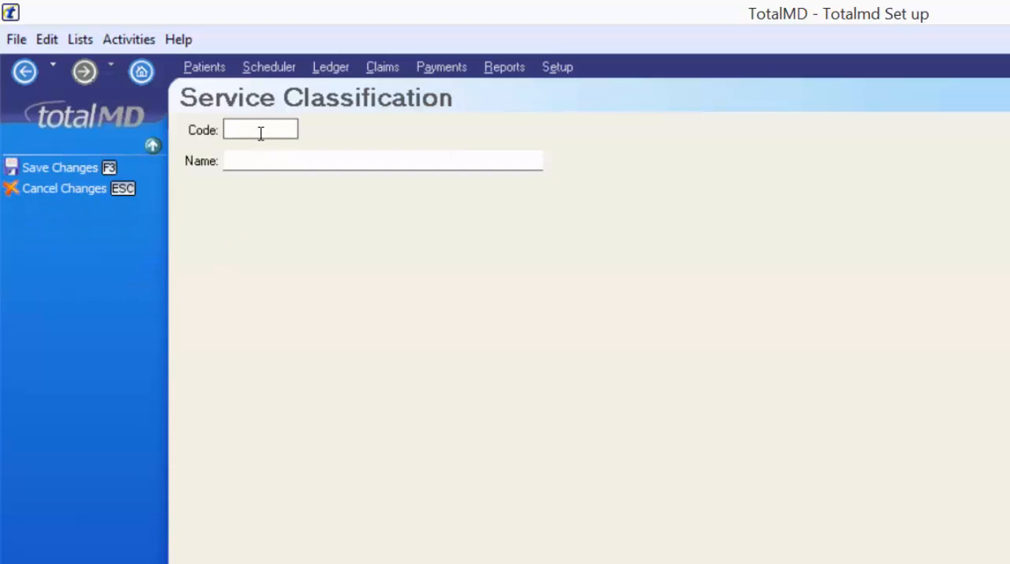
click(119, 190)
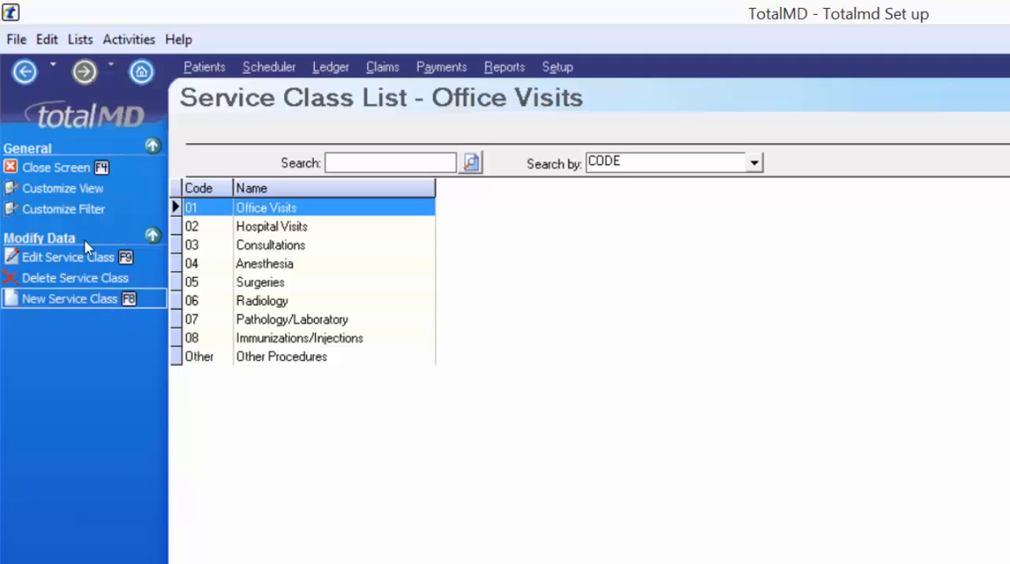
- Create a service class with code Prod and name Products, save it, and select it in the list
click(69, 298)
text(Produ)
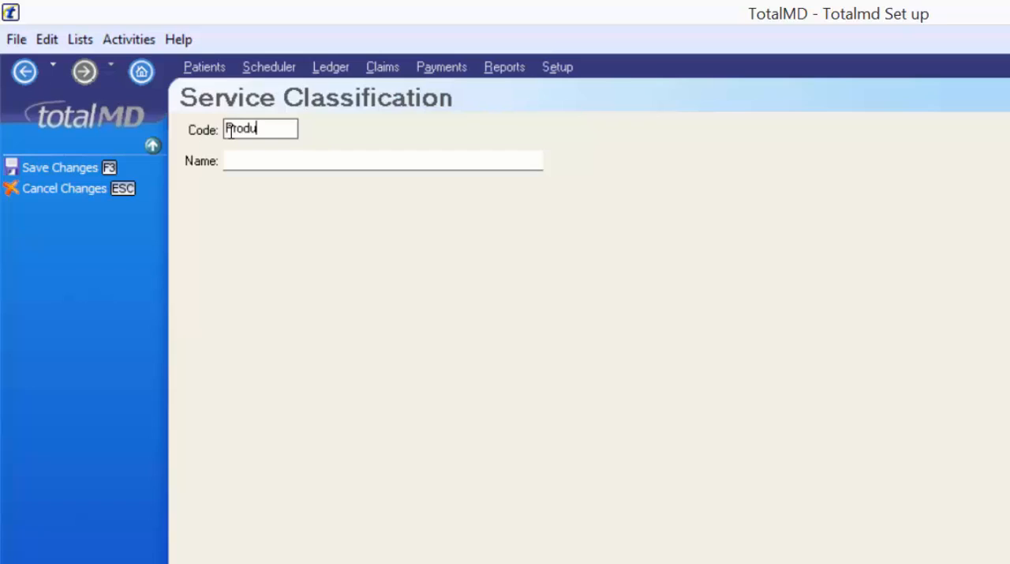
key(BackSpace)
key(Tab)
text(Pr)
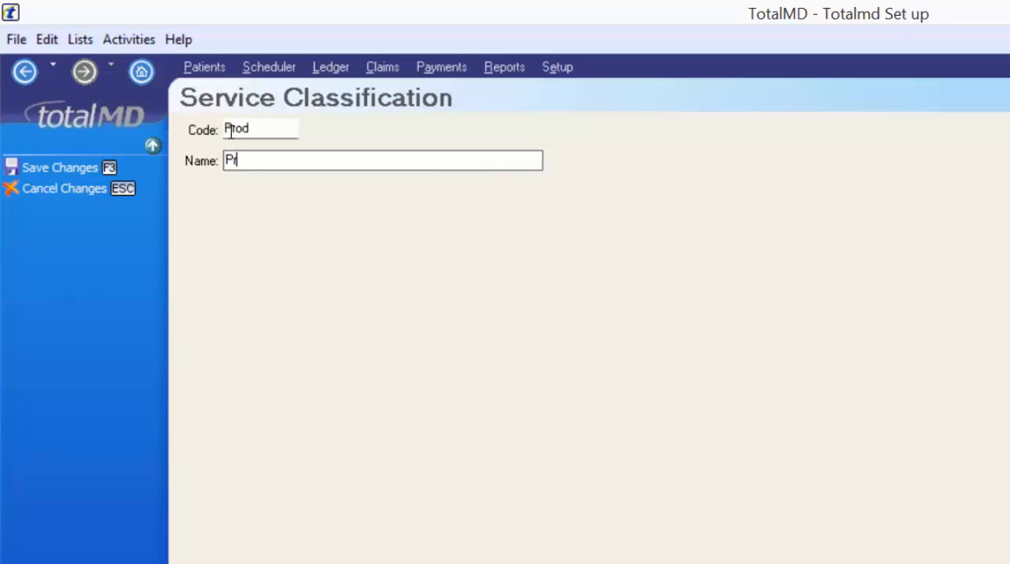
text(oducts)
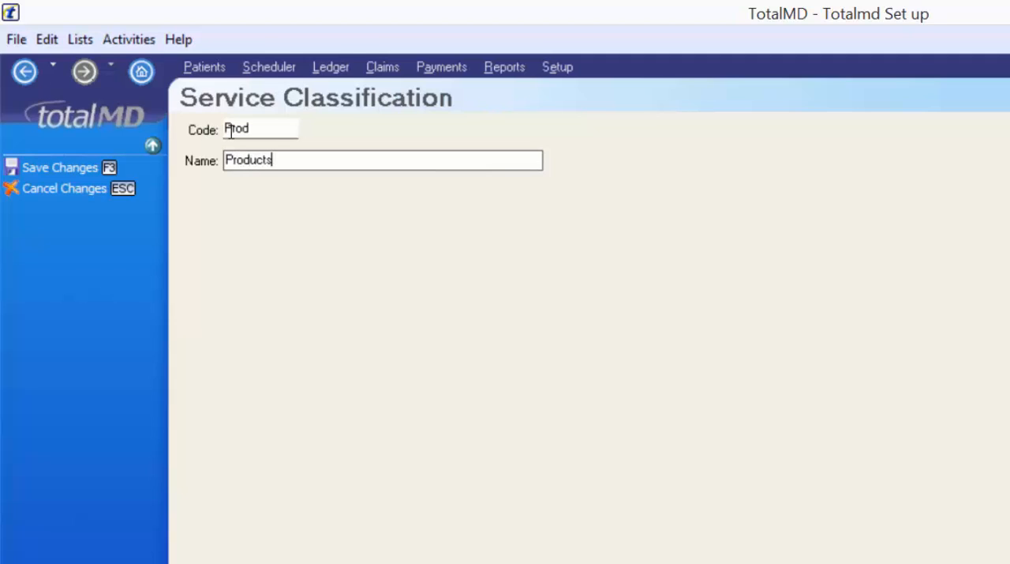
click(39, 168)
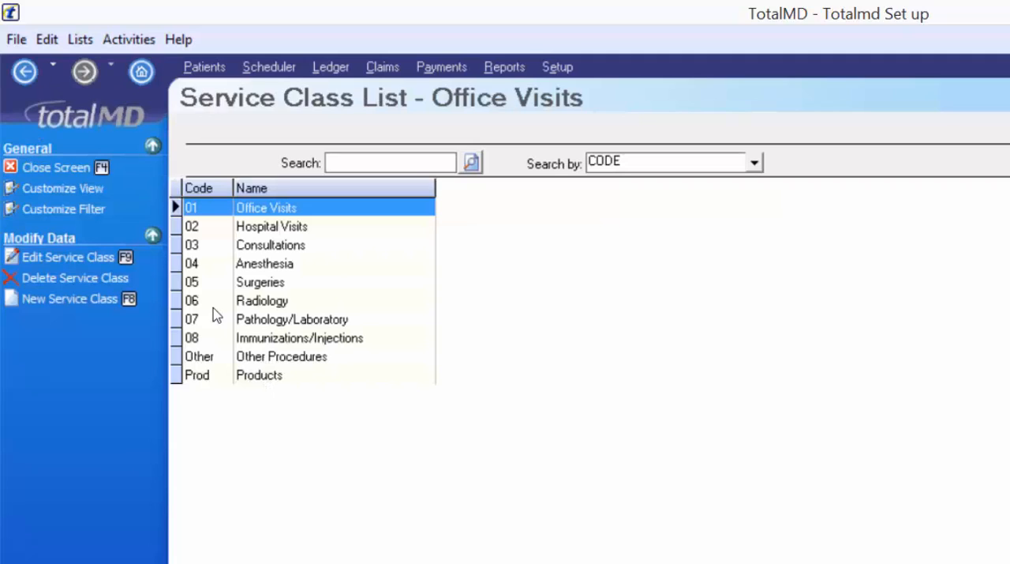
click(261, 377)
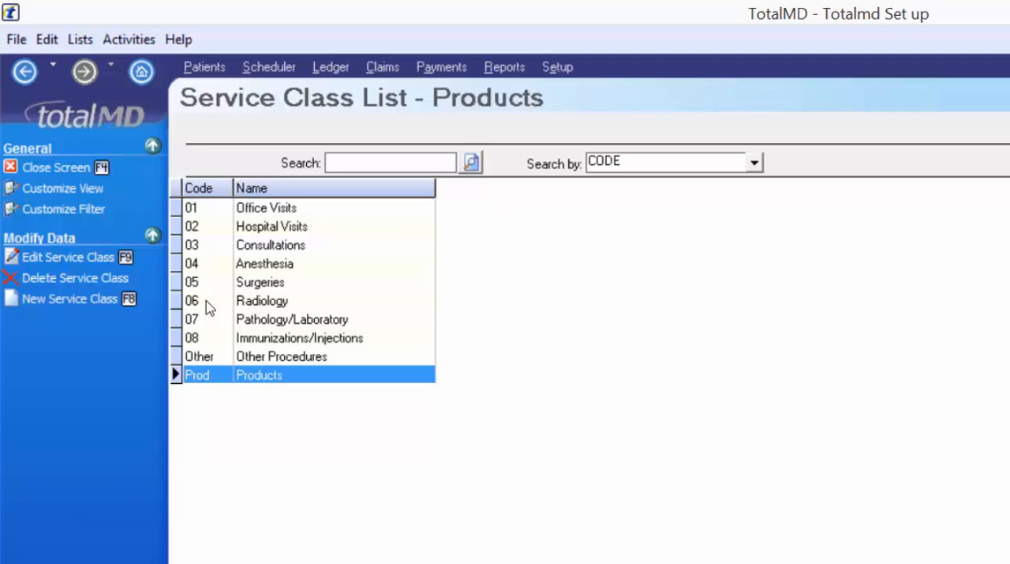
- Return to TotalMD Setup and start a new diagnosis code entry with code 250.02 and description Diabetes
click(56, 168)
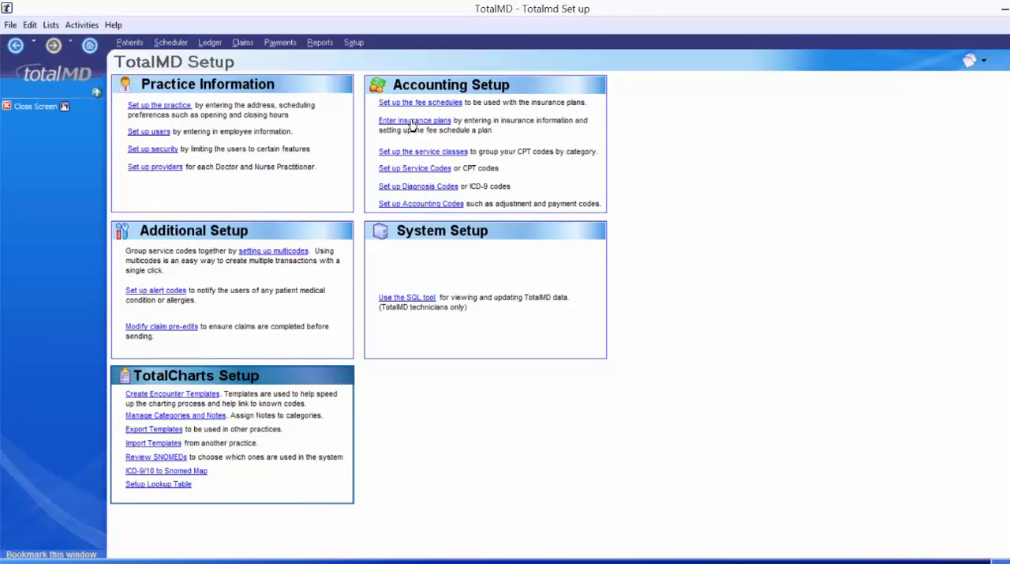
click(450, 187)
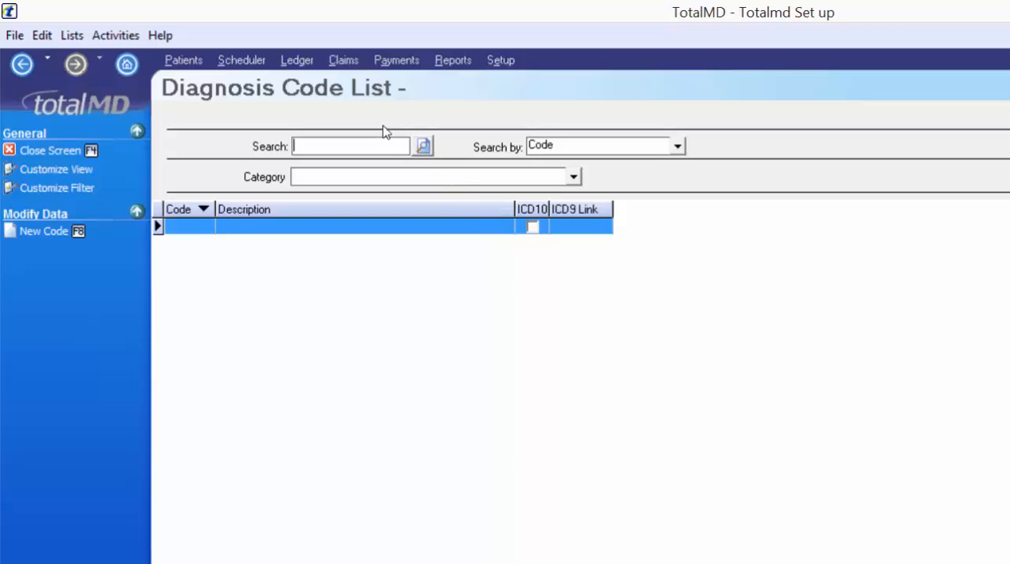
click(55, 230)
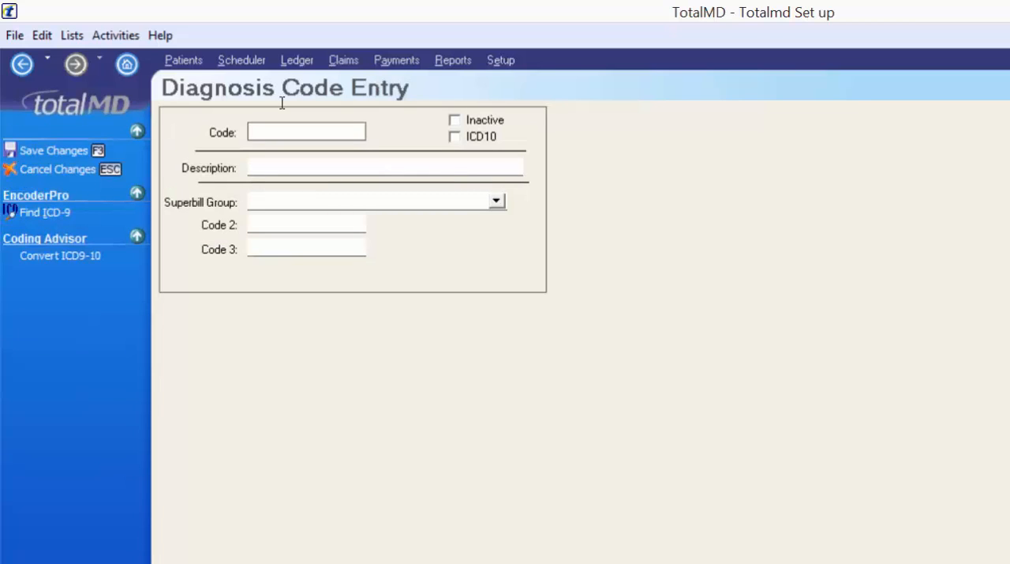
text(250.02)
key(Tab)
text(Diabetes)
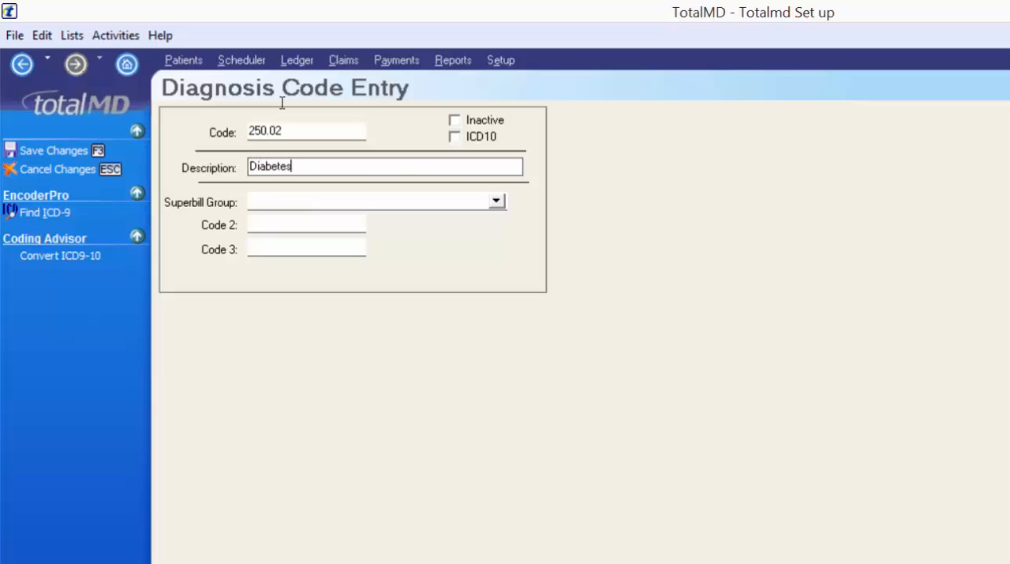
key(Tab)
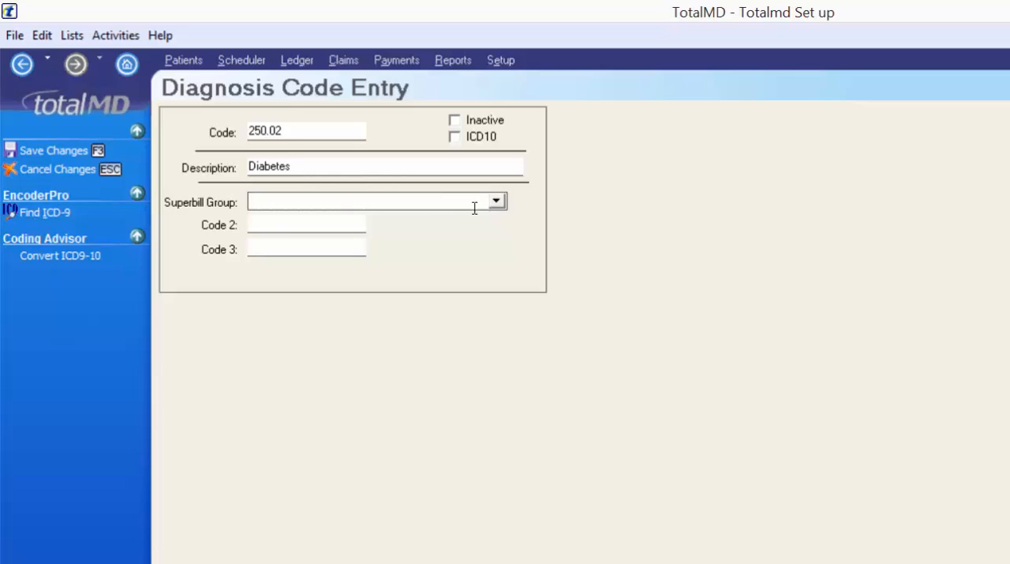
- Check the diagnosis entry's Code 2 and Code 3 fields, and try the ICD10 option before clearing it again
click(261, 219)
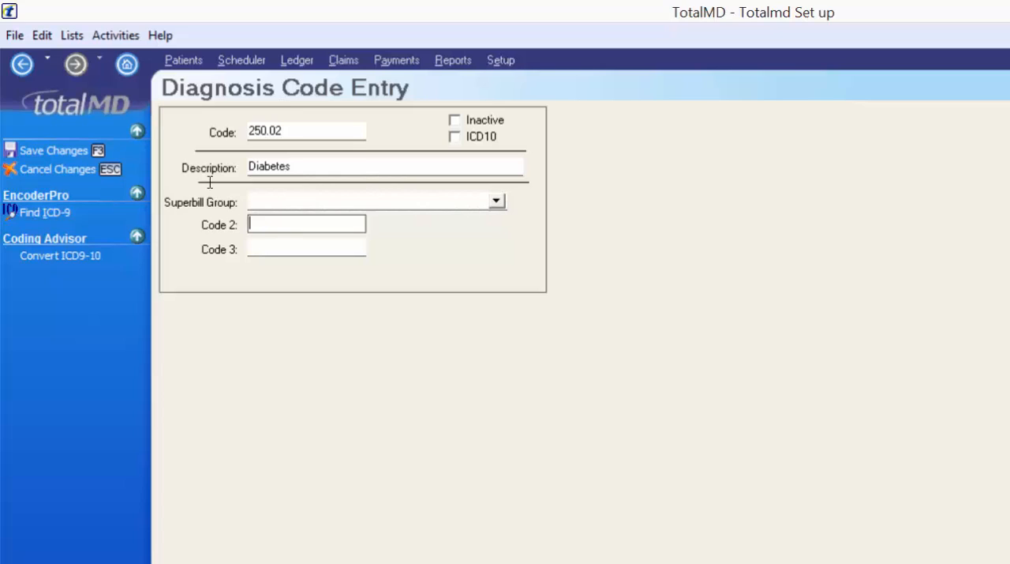
click(261, 243)
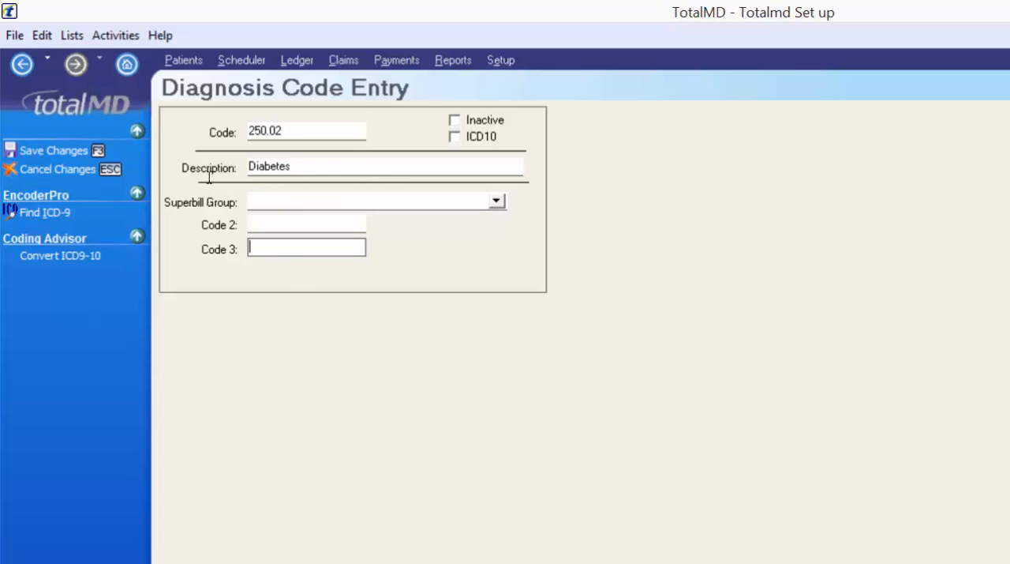
key(shift+Tab)
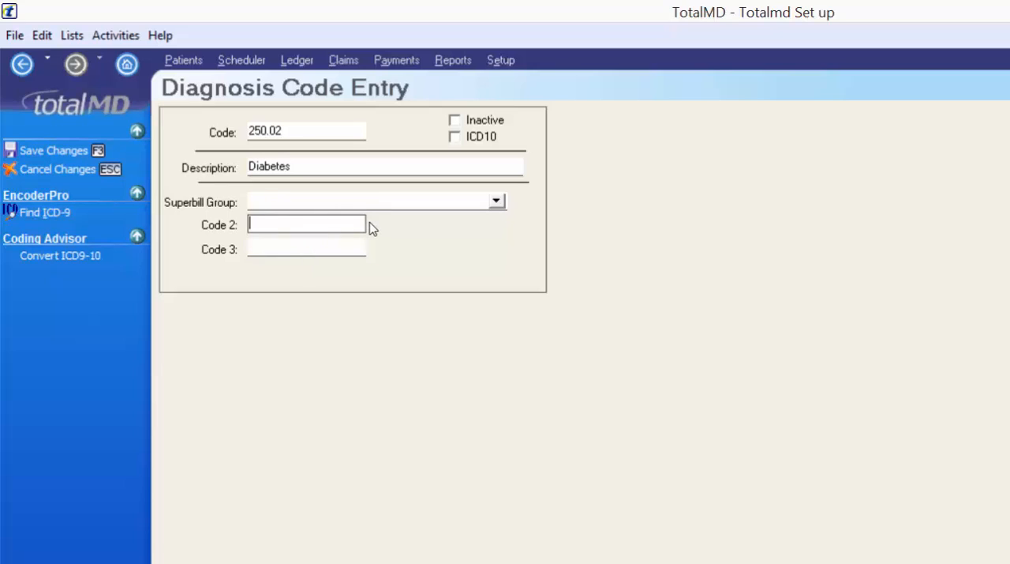
click(455, 136)
key(space)
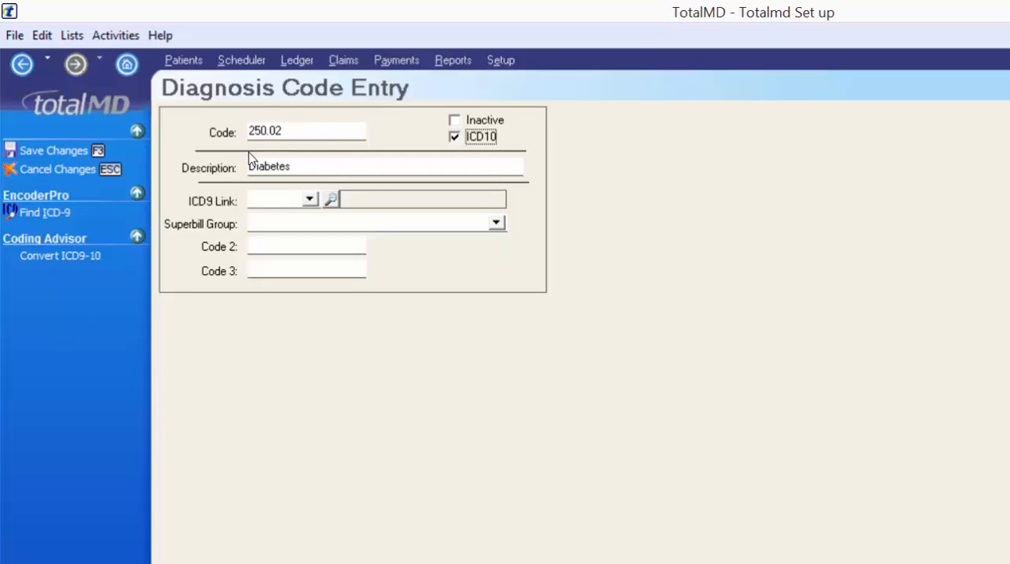
click(454, 137)
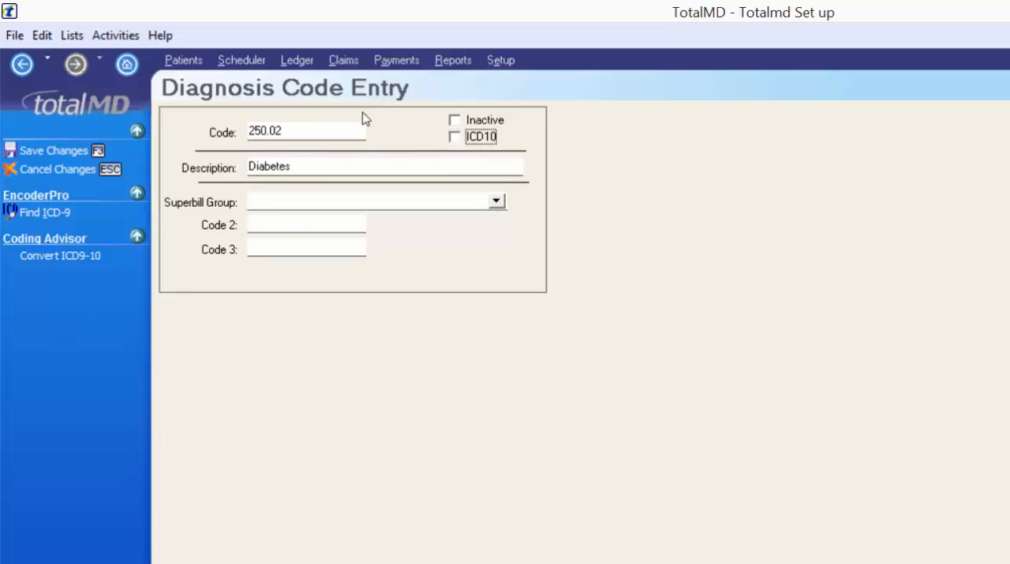
- Save the new 250.02 Diabetes diagnosis code
click(90, 152)
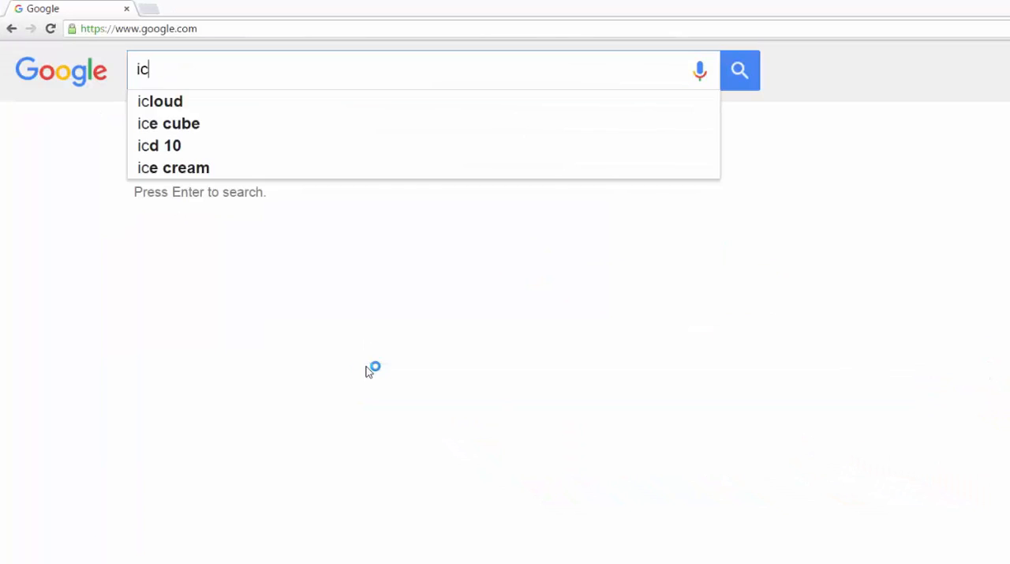
- Switch to the web browser, search Google for icd10 codes, and open the ICD10Data.com code list
text(d10 c)
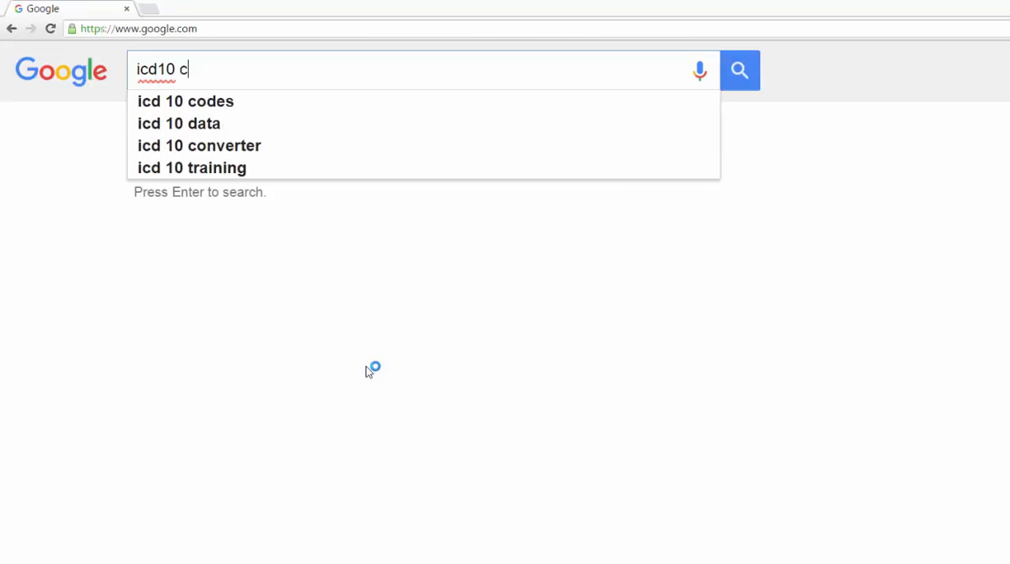
text(odes)
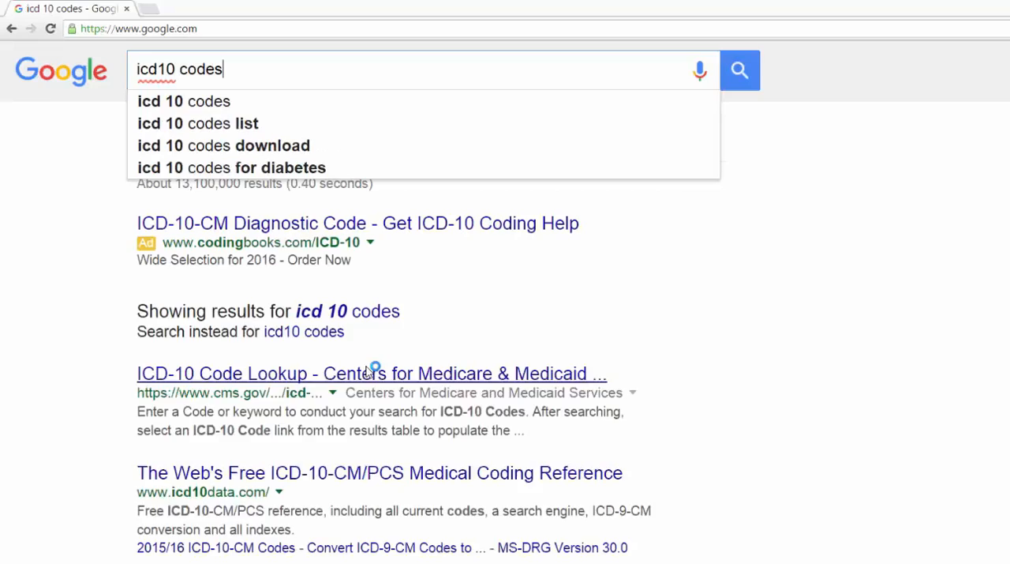
key(Return)
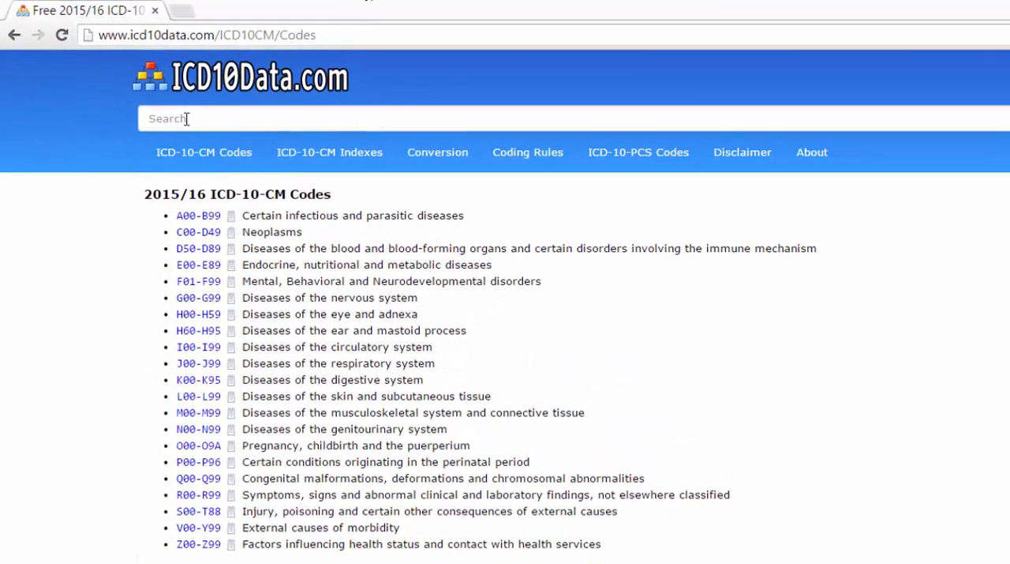
- Search ICD10Data.com for diabetes
click(187, 119)
text(diav)
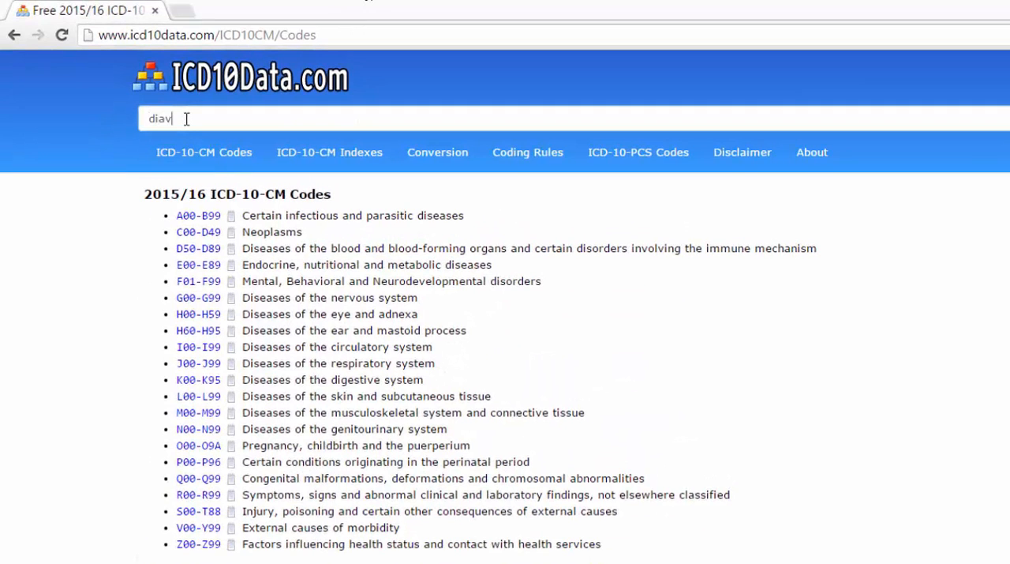
key(BackSpace)
text(betes)
key(Return)
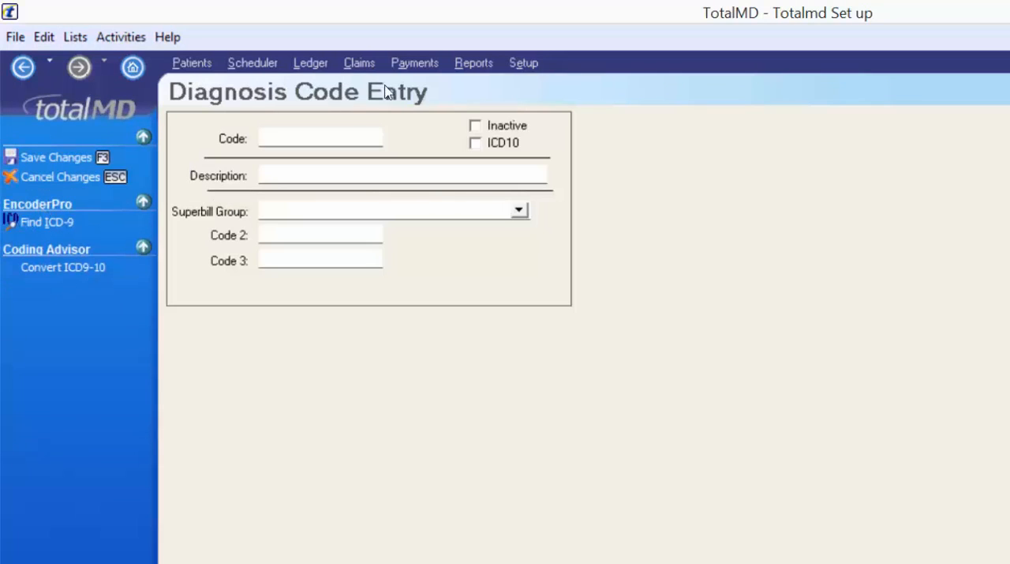
- Return to TotalMD and fill in a new diagnosis code entry with code Z13.1 and description Diabetes
click(304, 137)
text(Z13.1)
key(Tab)
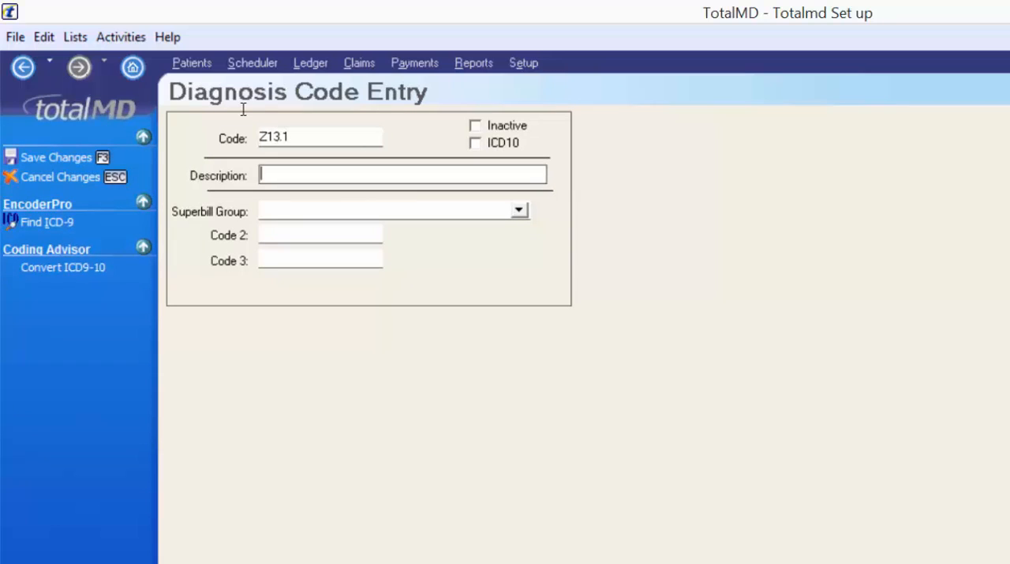
text(Diabetes)
- Mark the Z13.1 entry as ICD10, set its ICD9 Link to 250.02, and save it
click(474, 143)
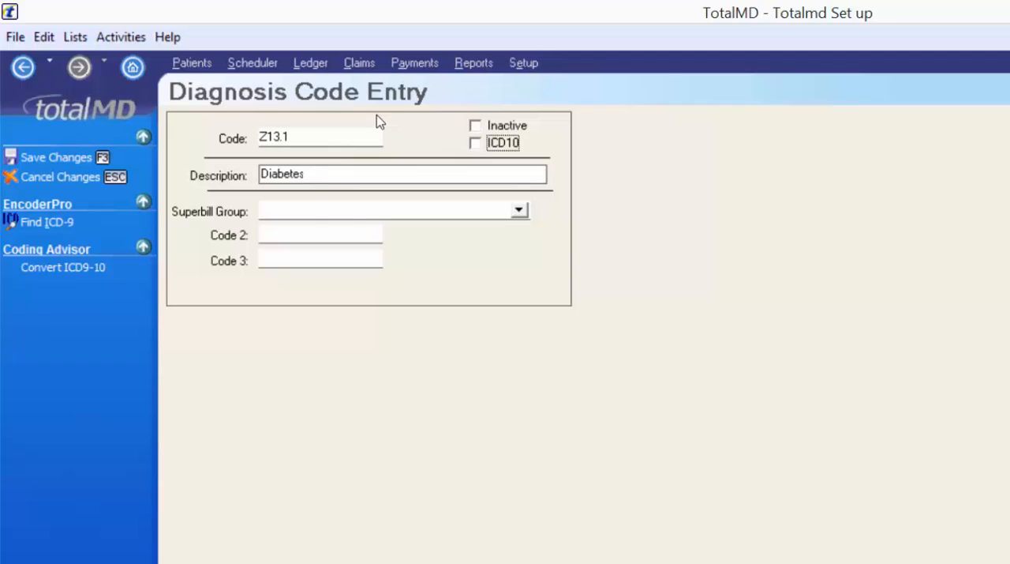
key(Tab)
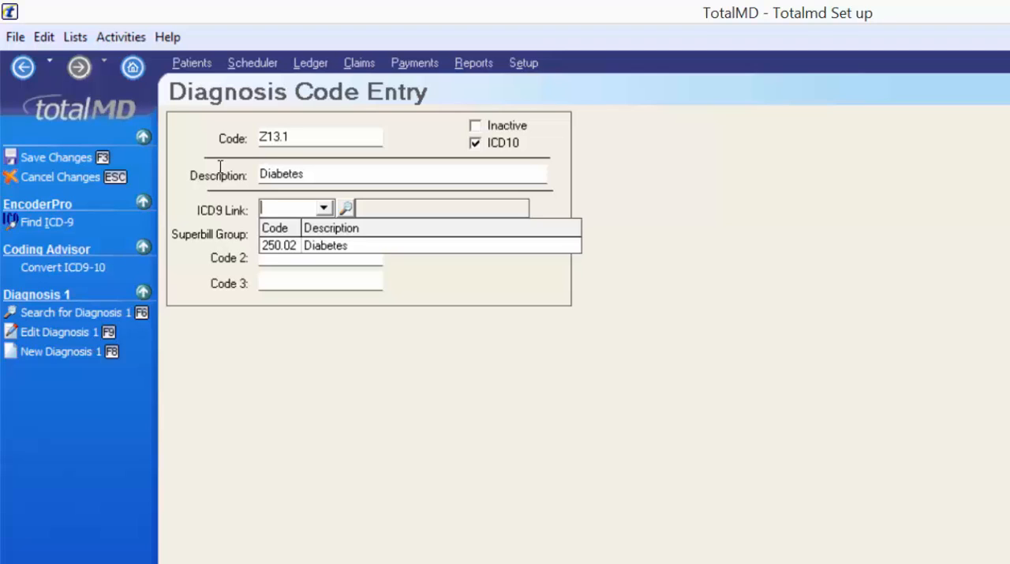
click(289, 248)
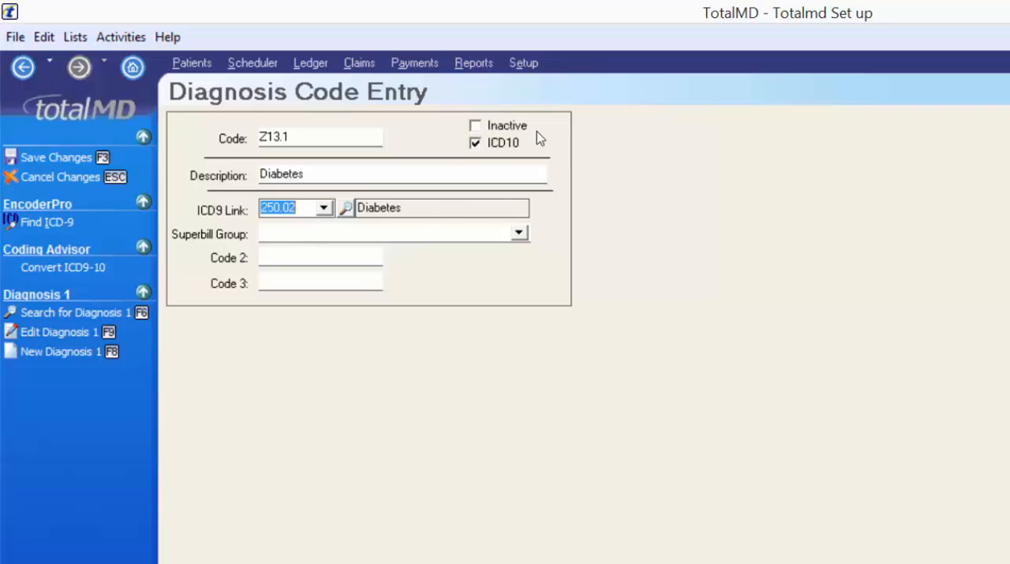
click(88, 158)
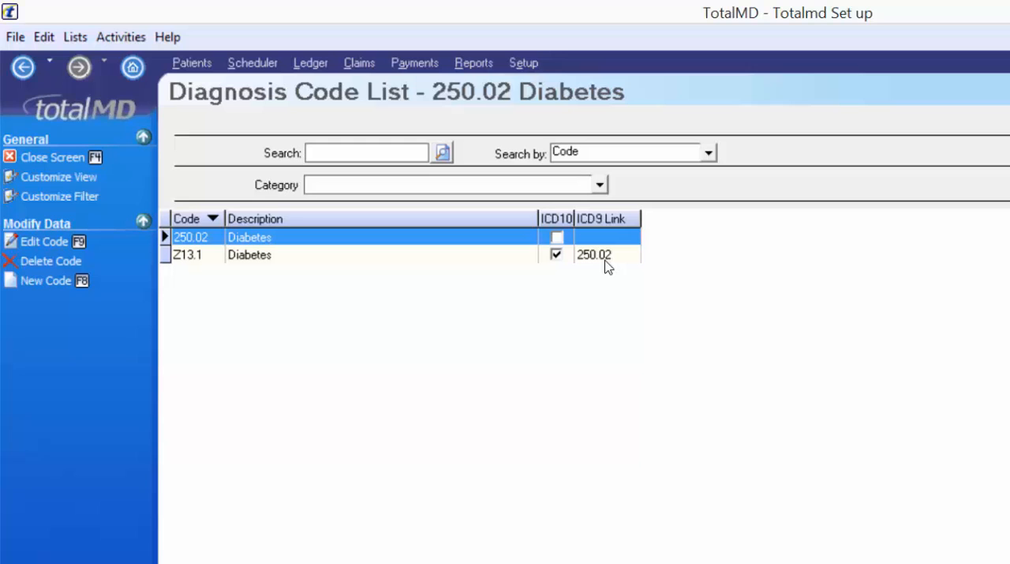
click(63, 36)
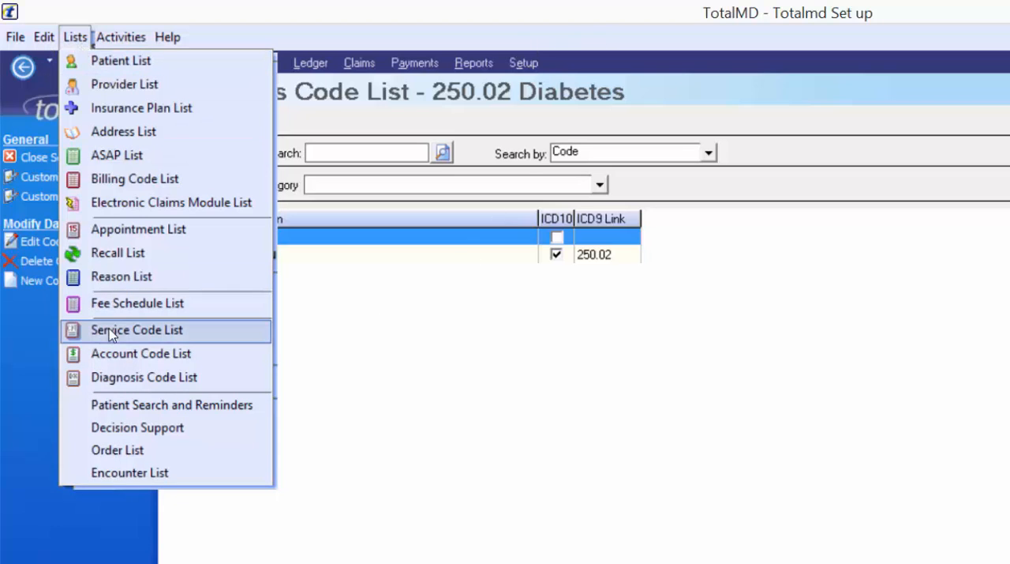
click(319, 284)
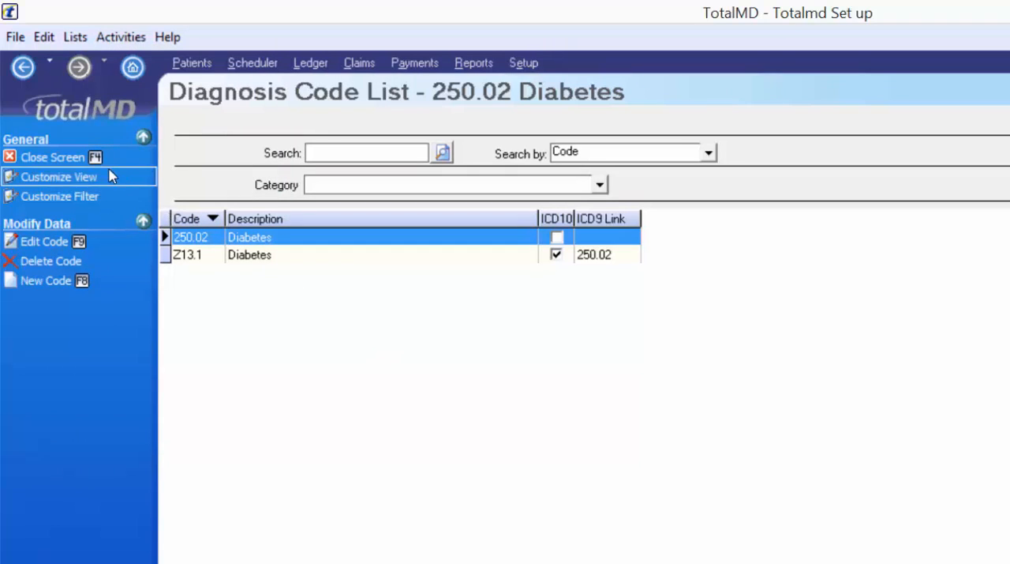
- Customize the Diagnosis Code List filter to include Code, Description, ICD10 and ICD9 Link
click(76, 197)
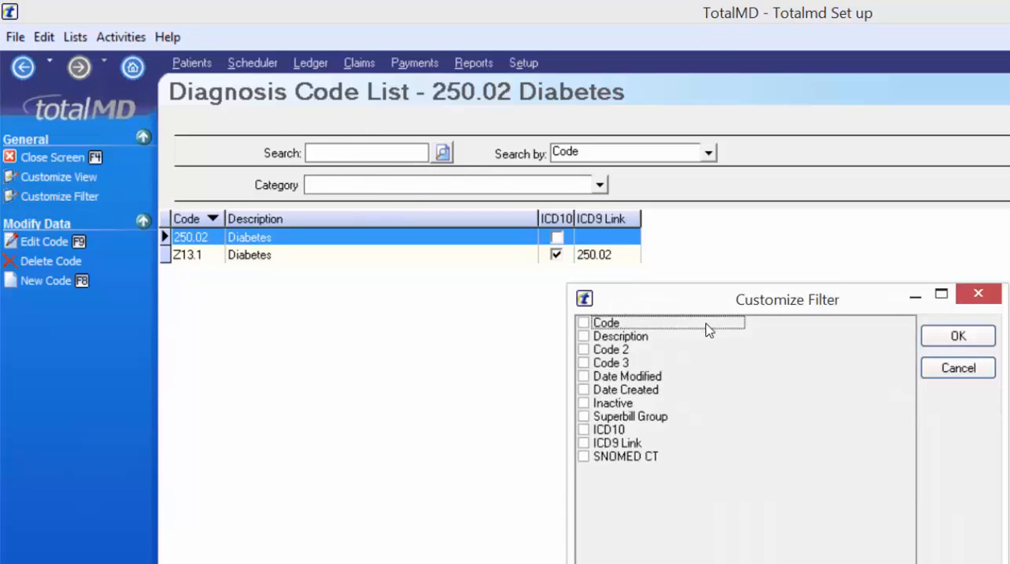
click(585, 323)
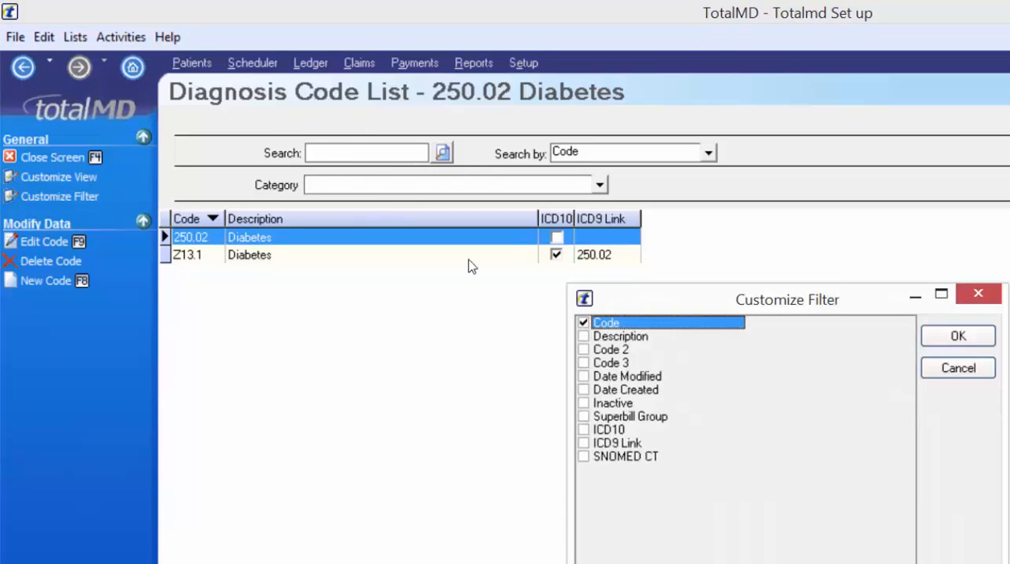
click(585, 336)
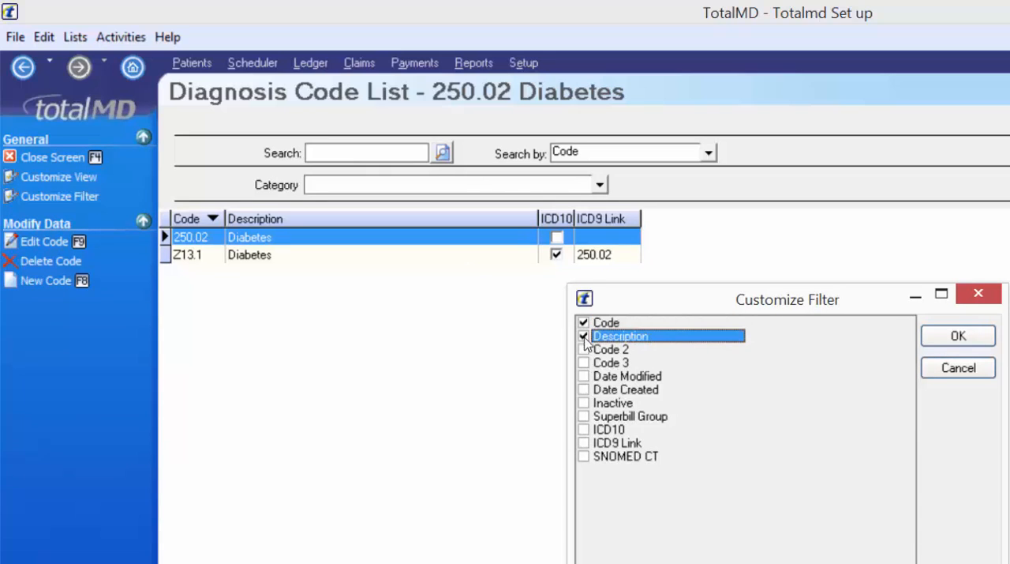
click(585, 430)
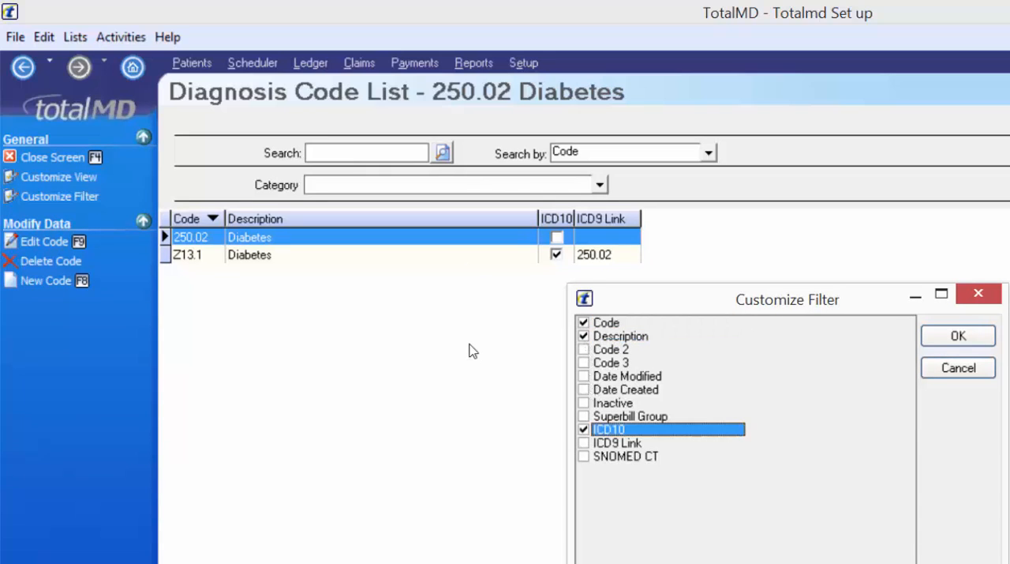
click(584, 443)
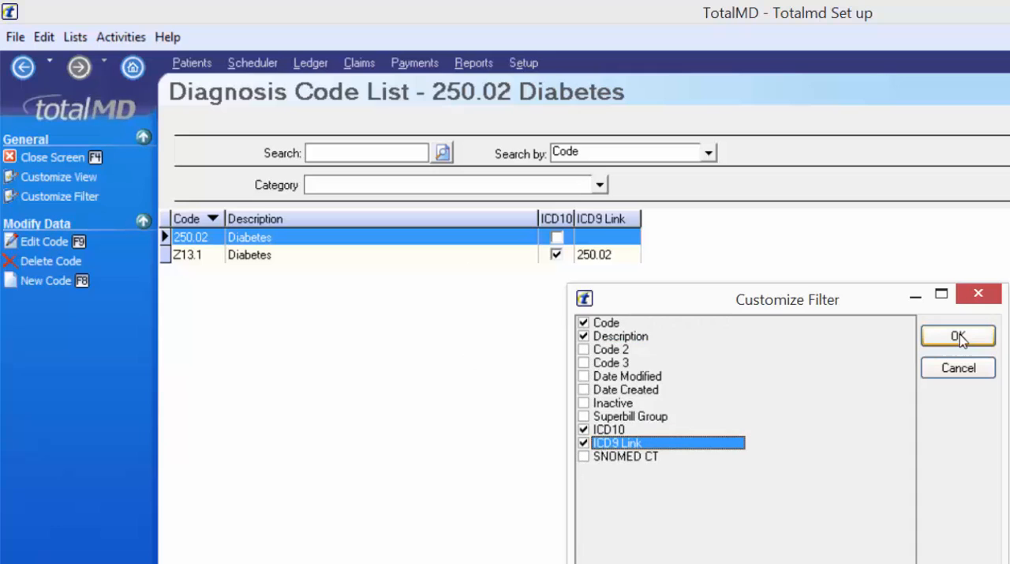
key(Return)
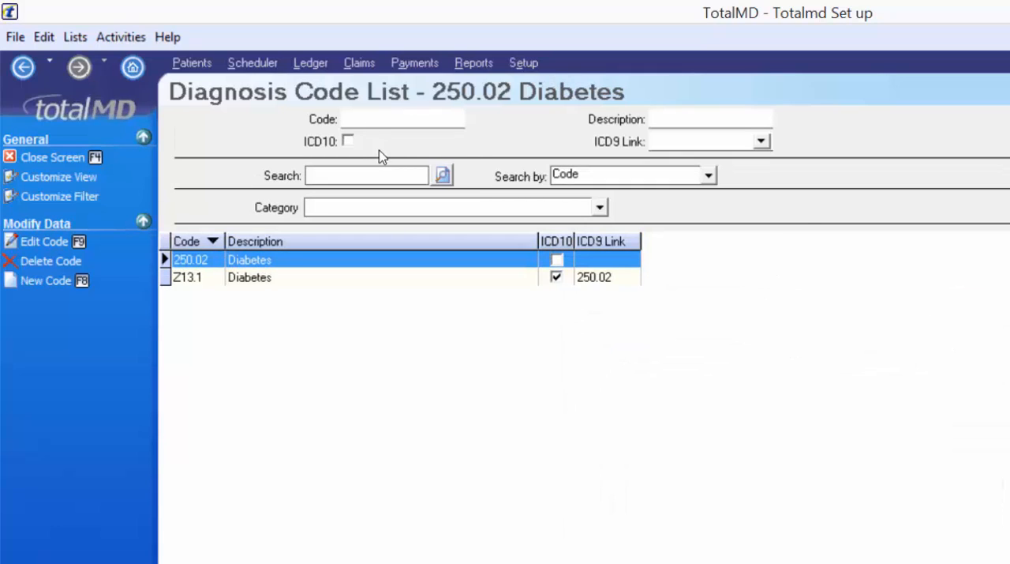
- Try filtering the diagnosis codes by ICD10 and by ICD9 Link 250.02, clearing each filter after viewing it
click(348, 142)
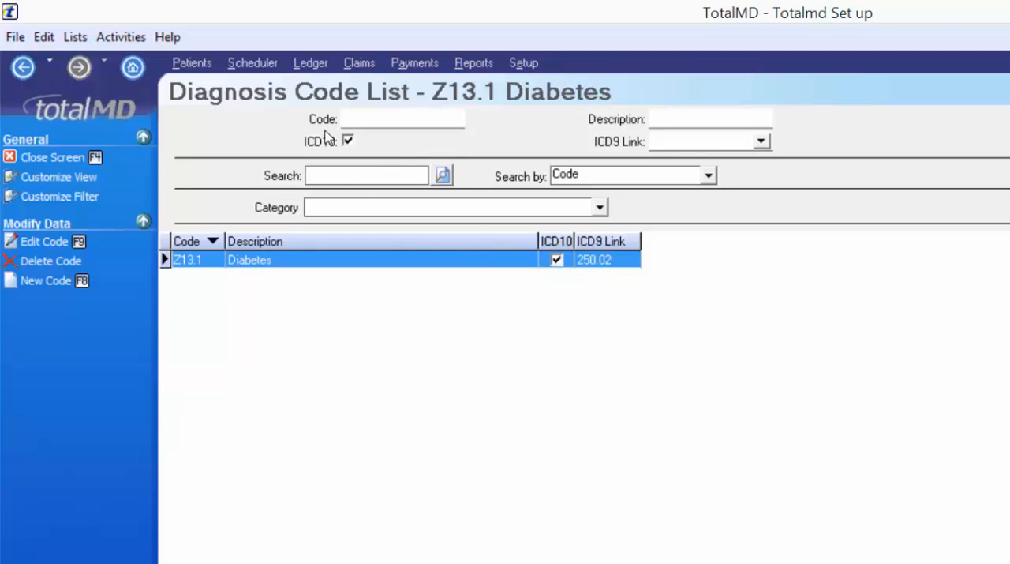
click(348, 141)
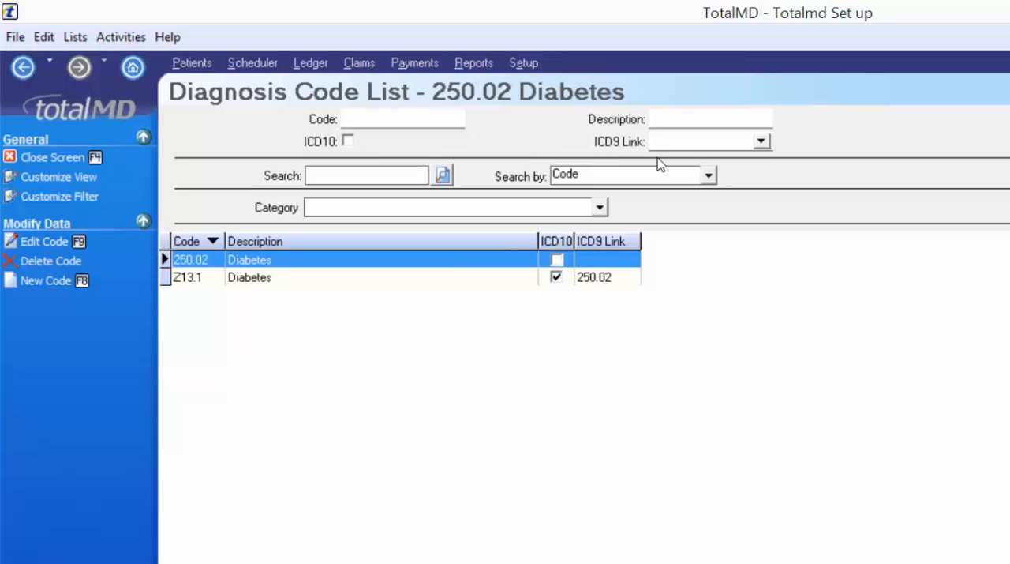
click(679, 142)
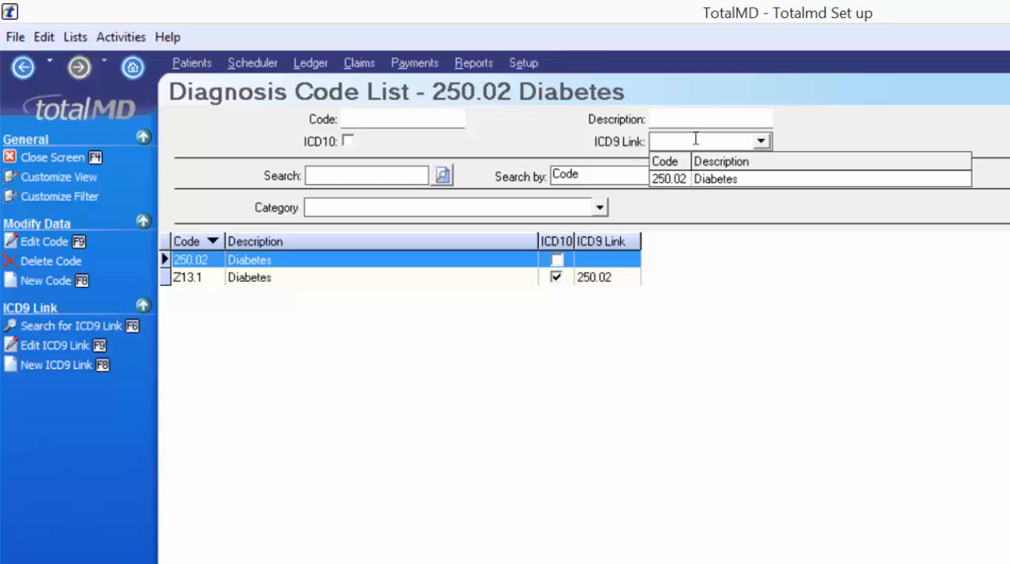
text(250.)
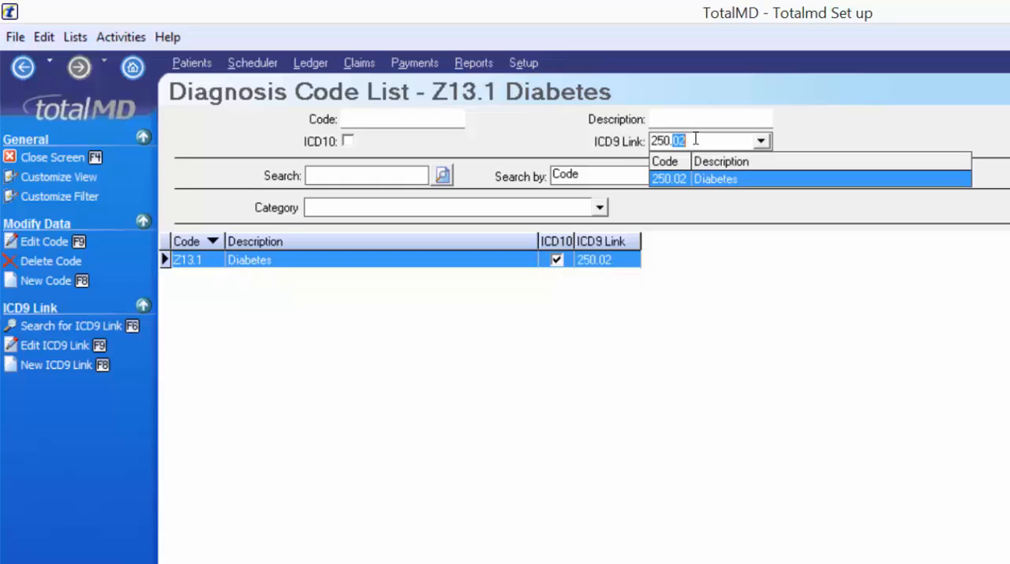
text(02)
click(762, 142)
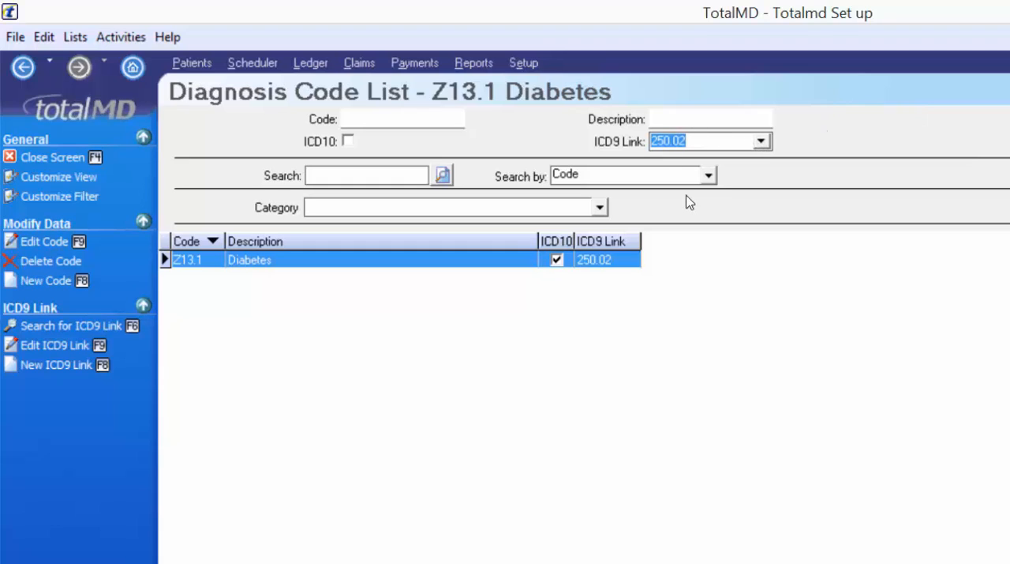
key(BackSpace)
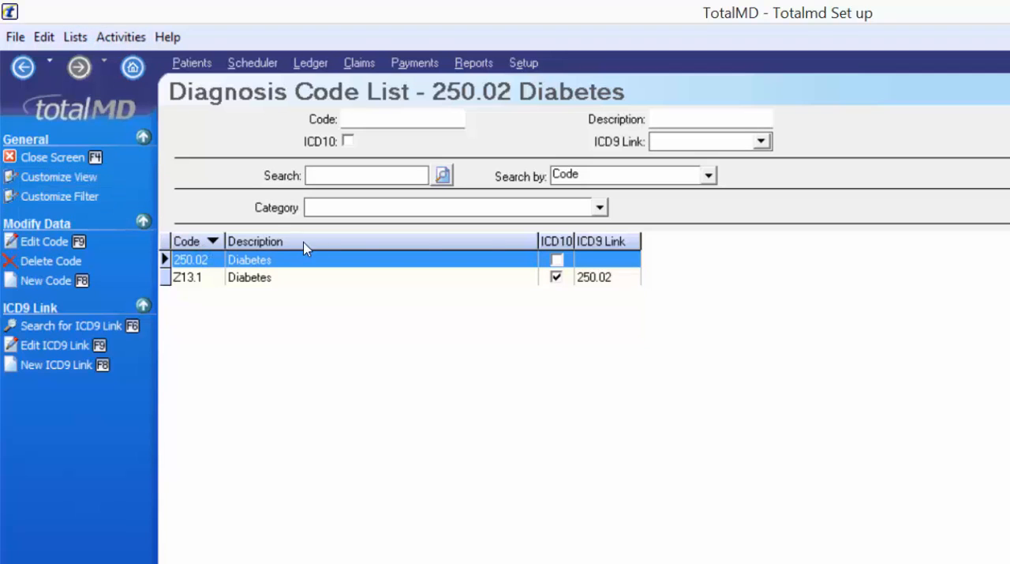
- Customize the Diagnosis Code List view by adding the Date Created field to the viewed fields
click(120, 179)
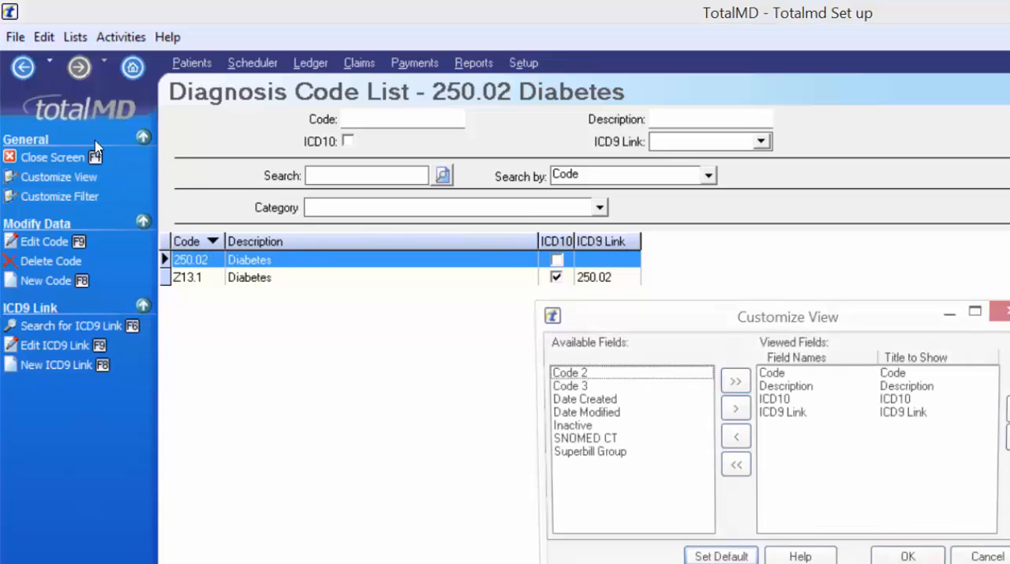
click(597, 401)
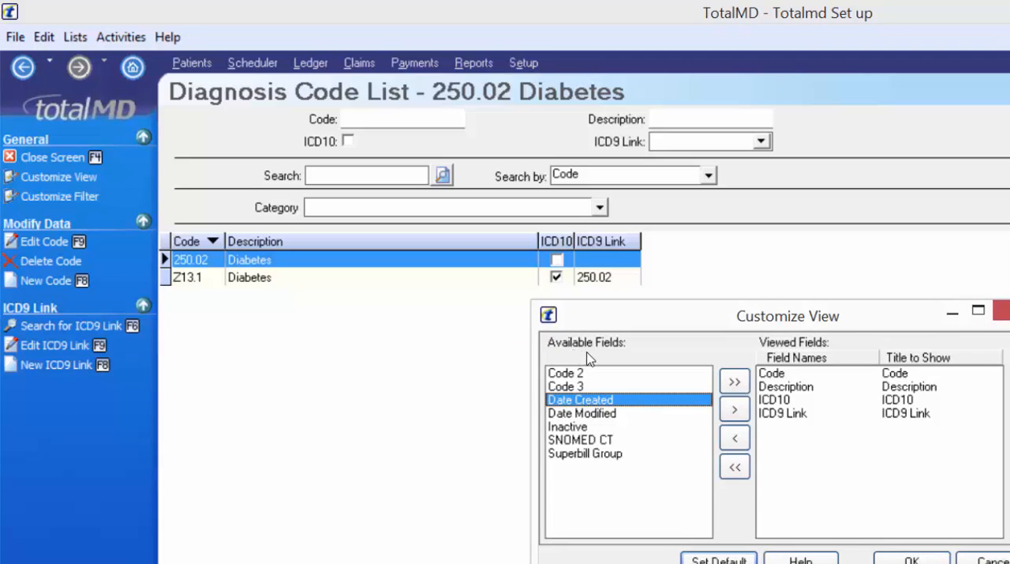
click(735, 408)
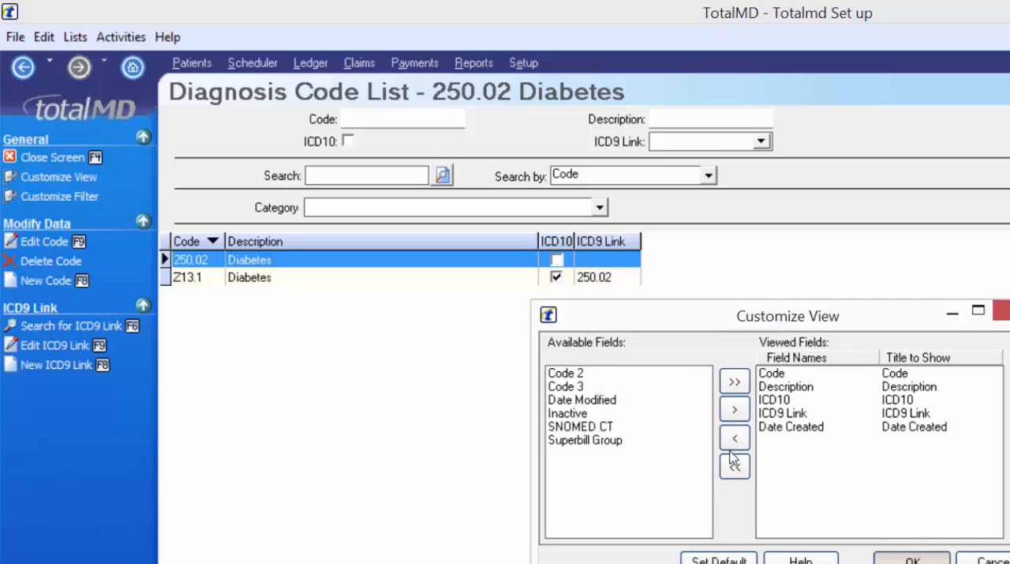
key(Return)
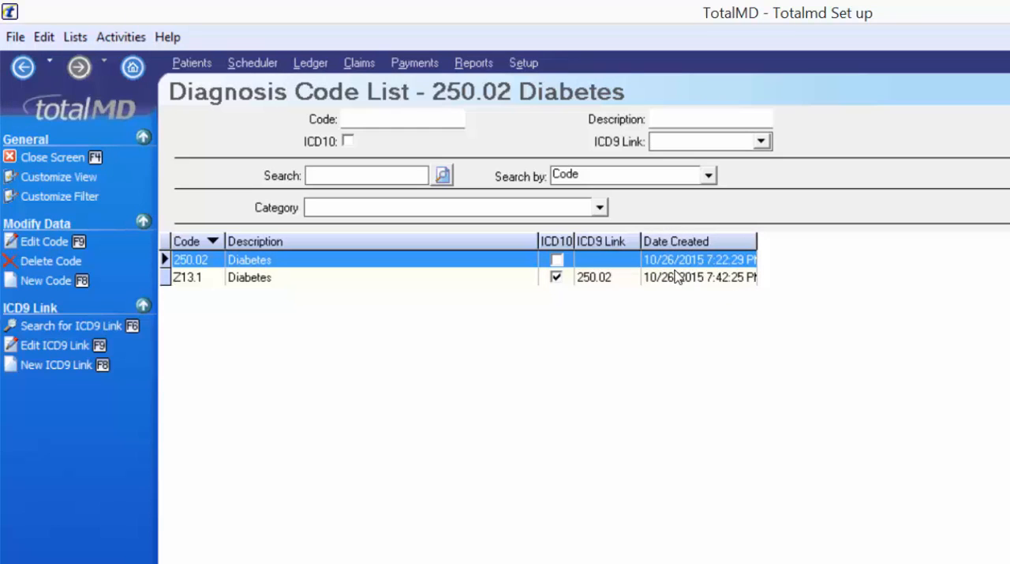
- Move the Date Created column to the front of the list, and return it to the end after ICD9 Link
drag(677, 241, 176, 210)
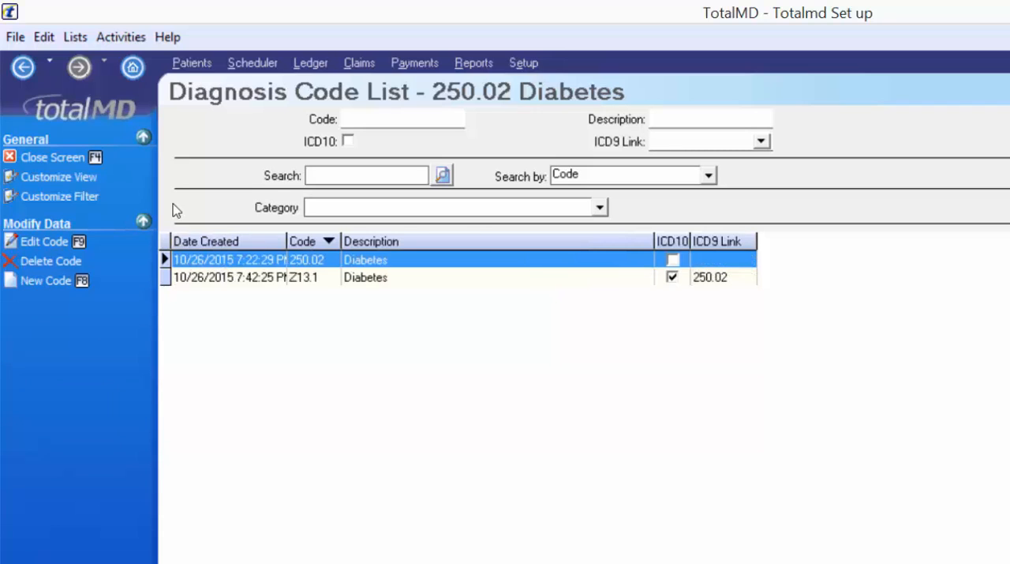
drag(261, 241, 286, 207)
drag(577, 242, 733, 242)
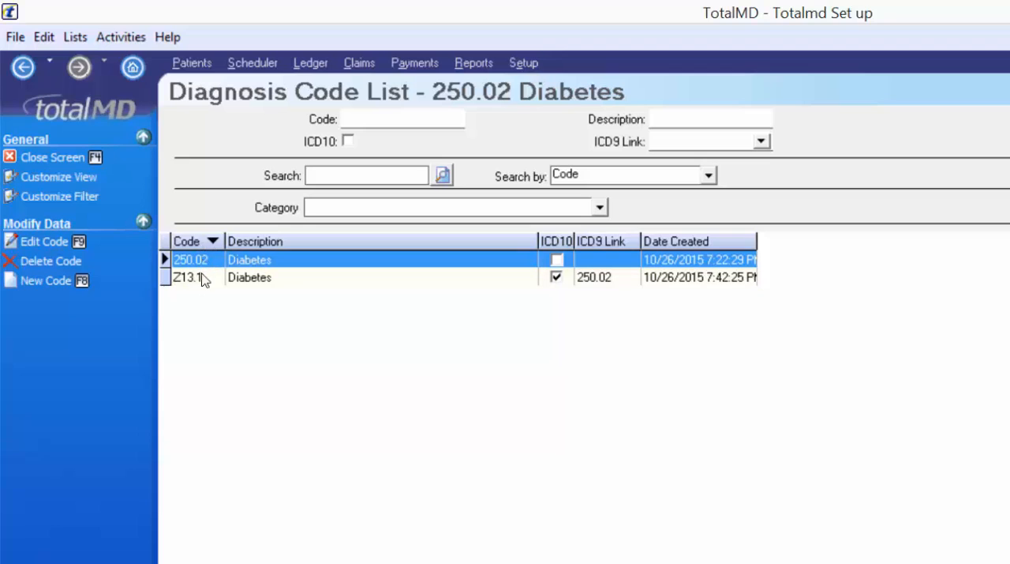
- Try sorting the diagnosis codes by Code in reverse order, by Description, and by ICD10
click(204, 241)
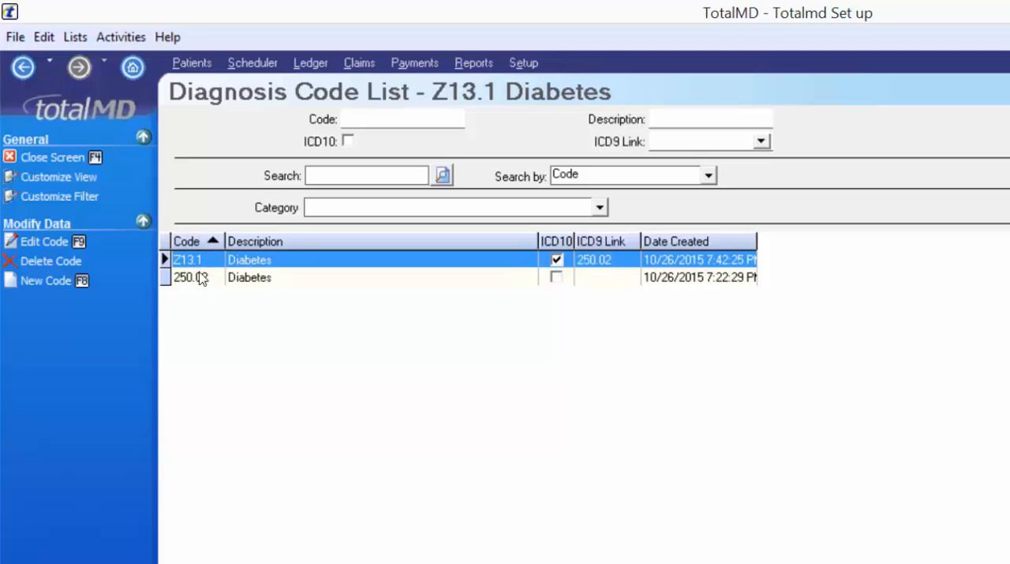
click(347, 241)
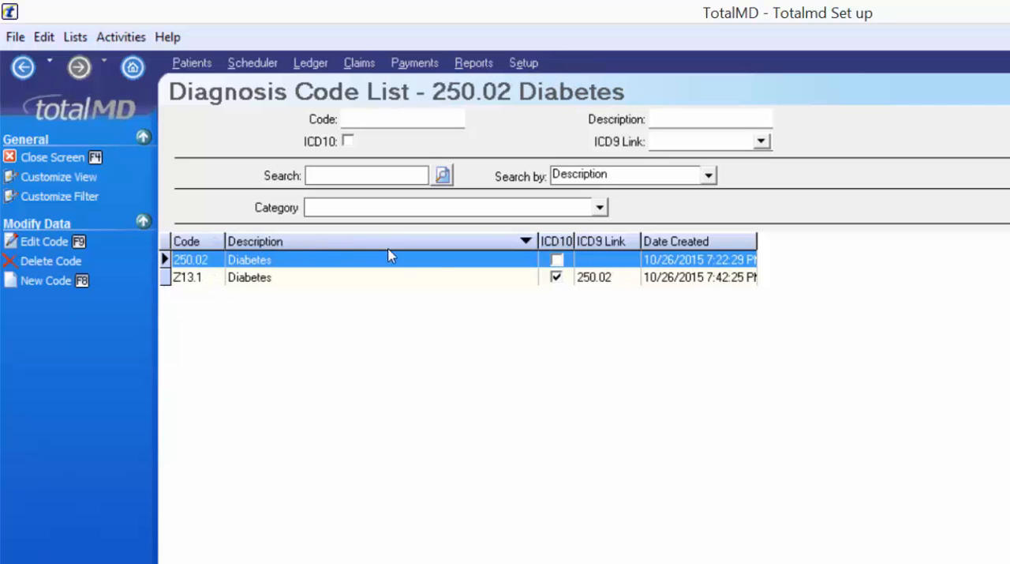
click(498, 244)
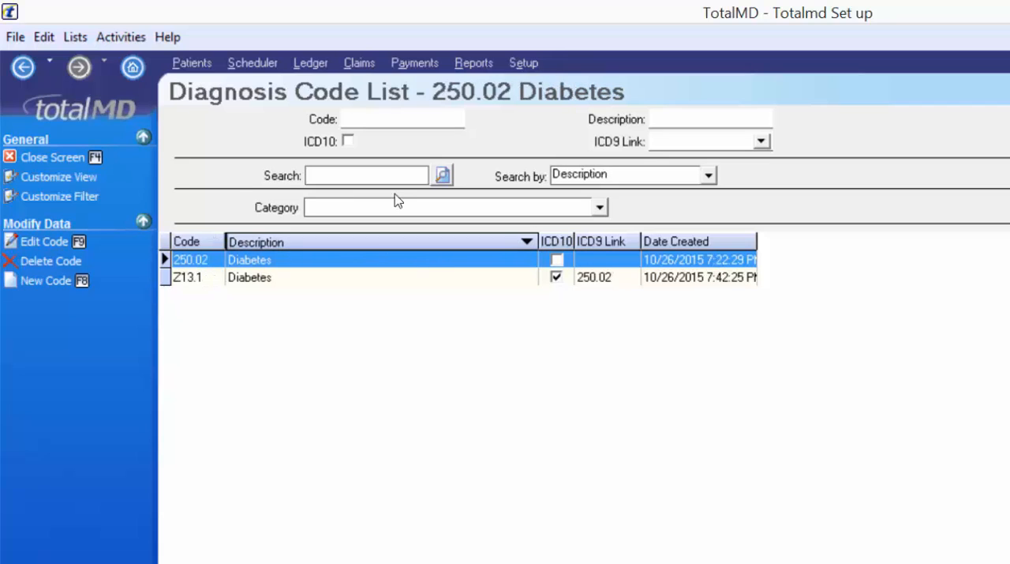
click(558, 243)
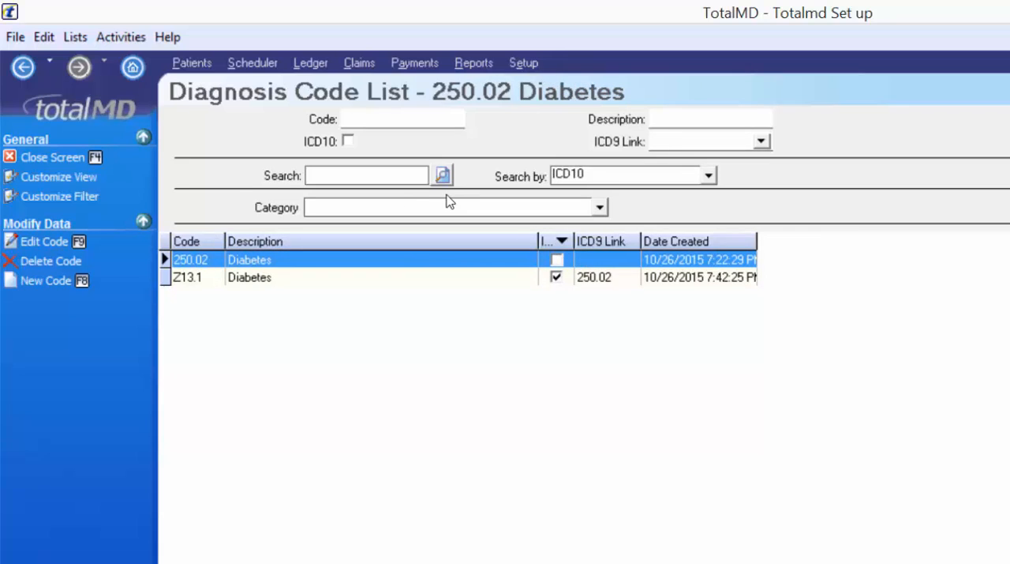
- Sort the diagnosis codes by Code, leave that list and open the accounting code setup
click(184, 241)
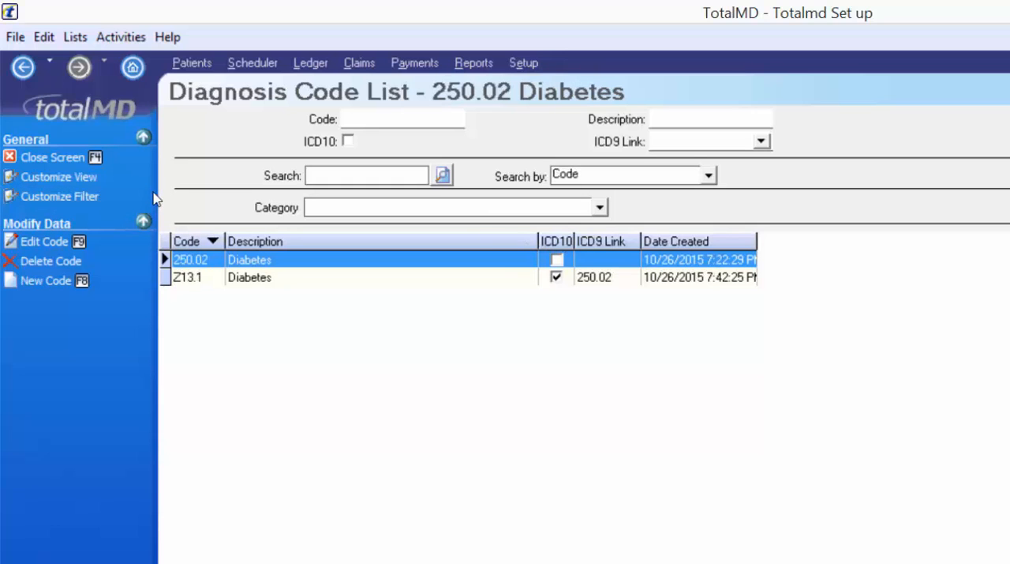
click(57, 159)
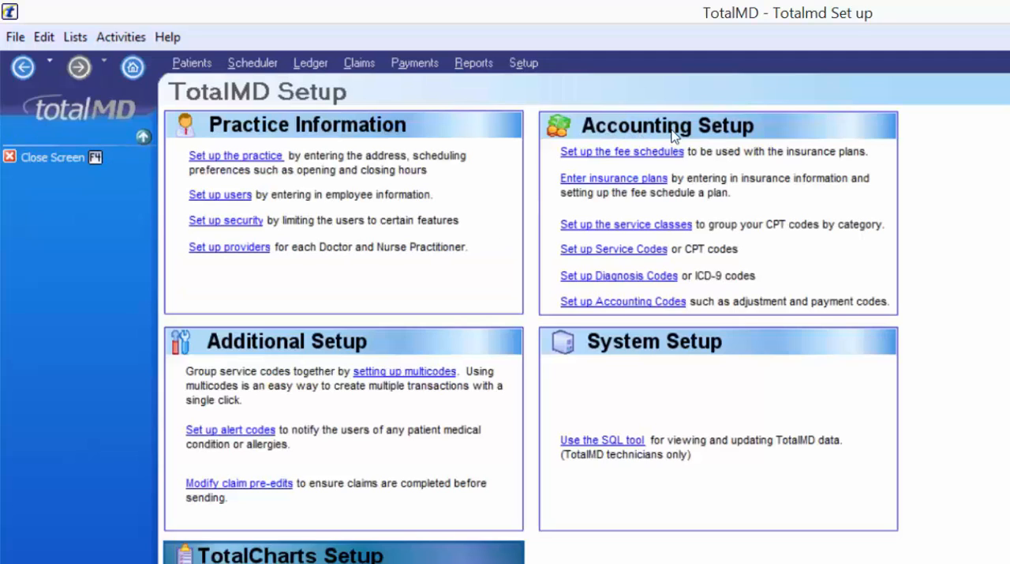
click(608, 307)
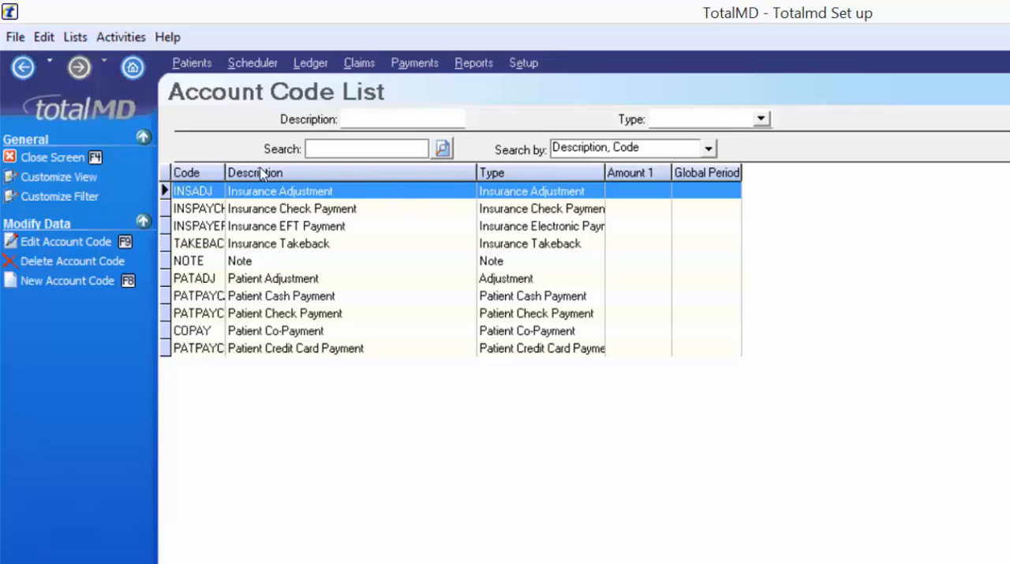
- Review the existing account codes for insurance and patient payments, including Insurance Takeback and Patient Credit Card Payment
click(323, 211)
click(324, 224)
click(314, 242)
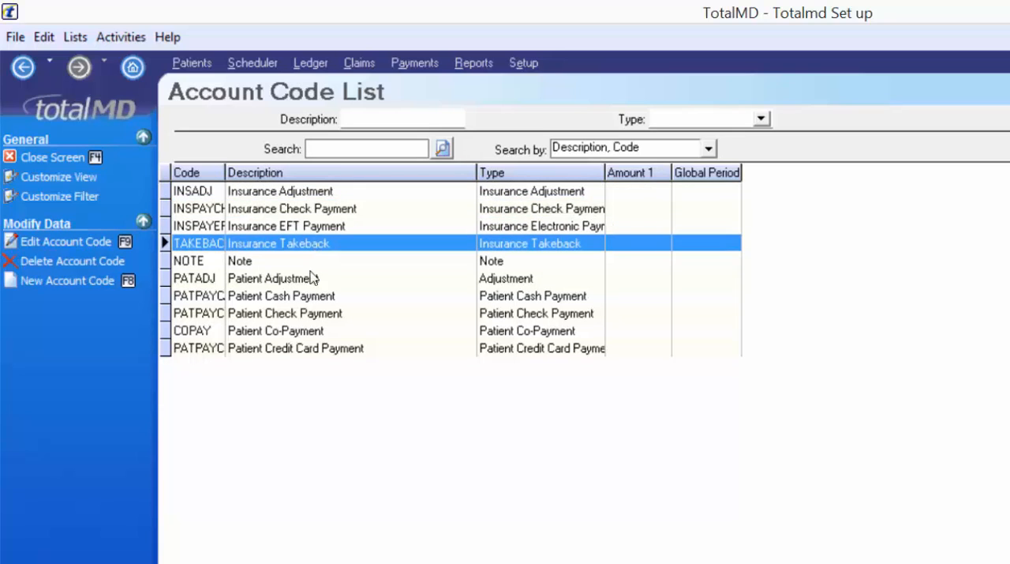
click(303, 296)
click(306, 313)
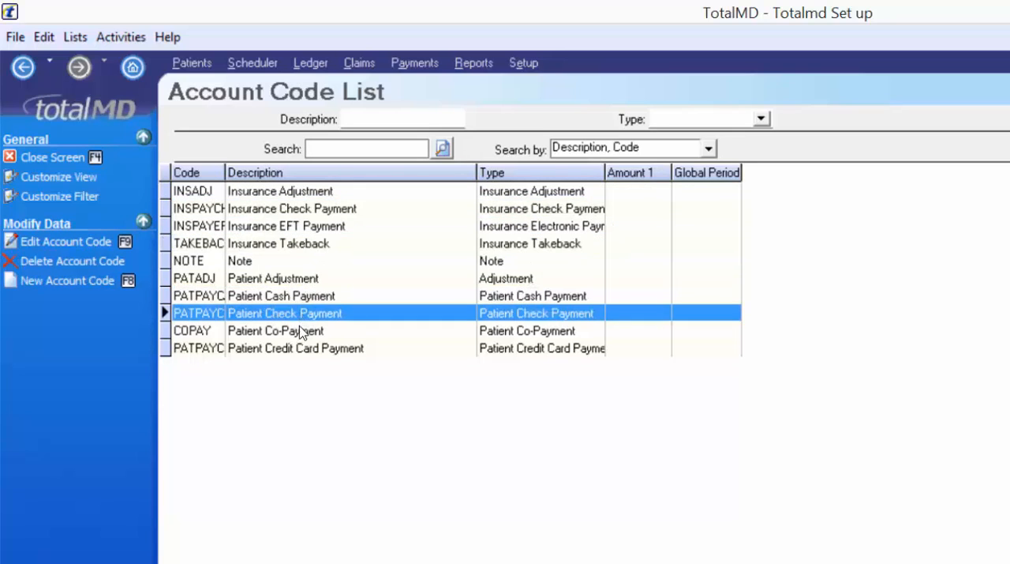
click(290, 352)
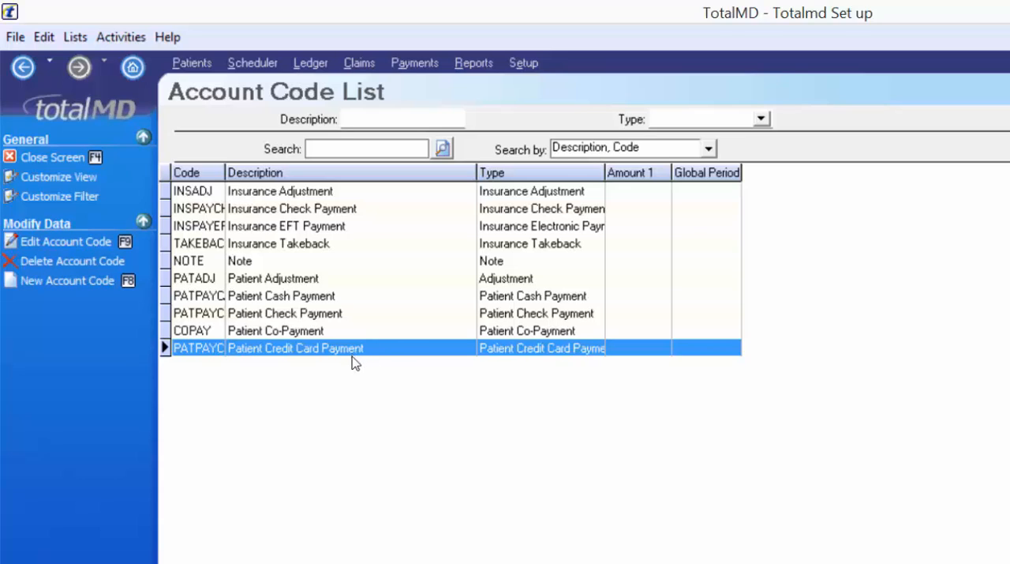
- Create and save account code PATVISA with description Patient Visa Payment and type Patient Credit Card Payment
click(115, 293)
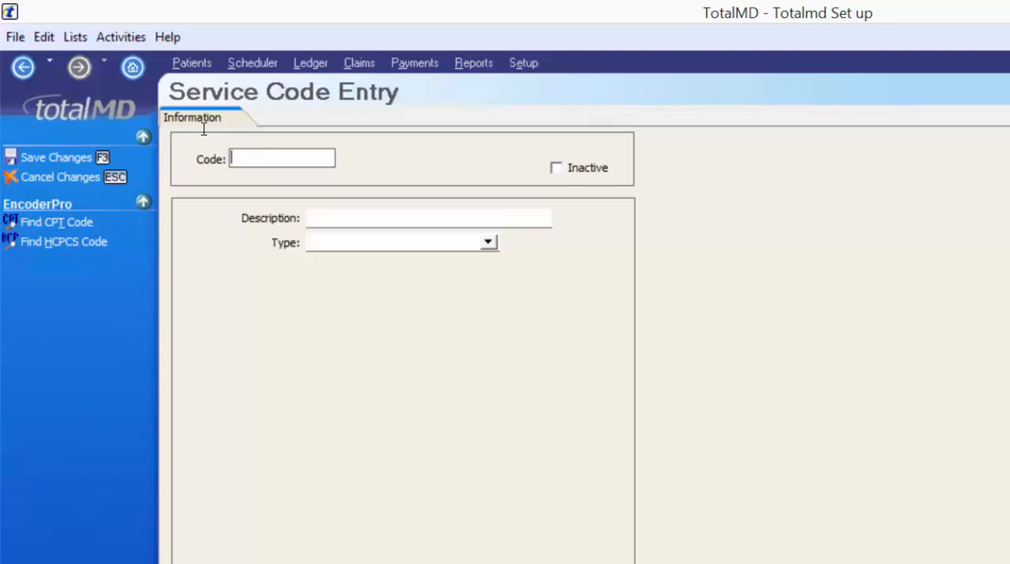
text(PATVISA)
key(Tab)
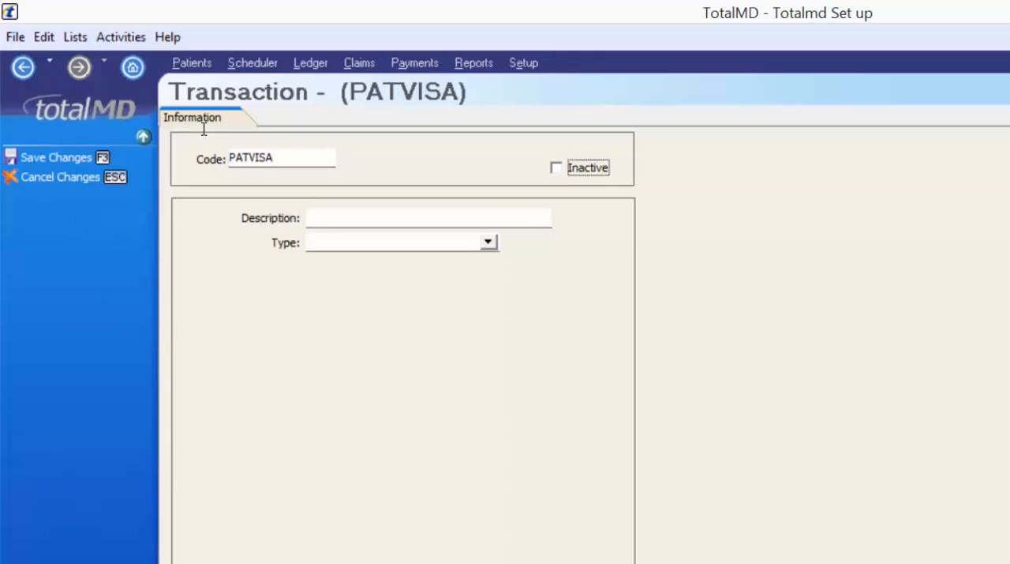
key(Tab)
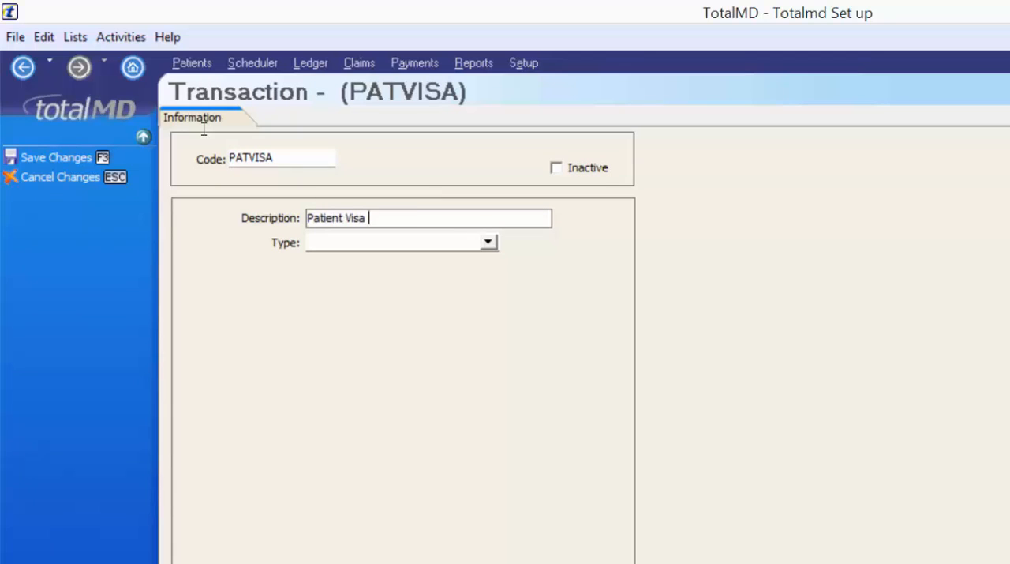
text(Patient Visa Payment)
click(487, 242)
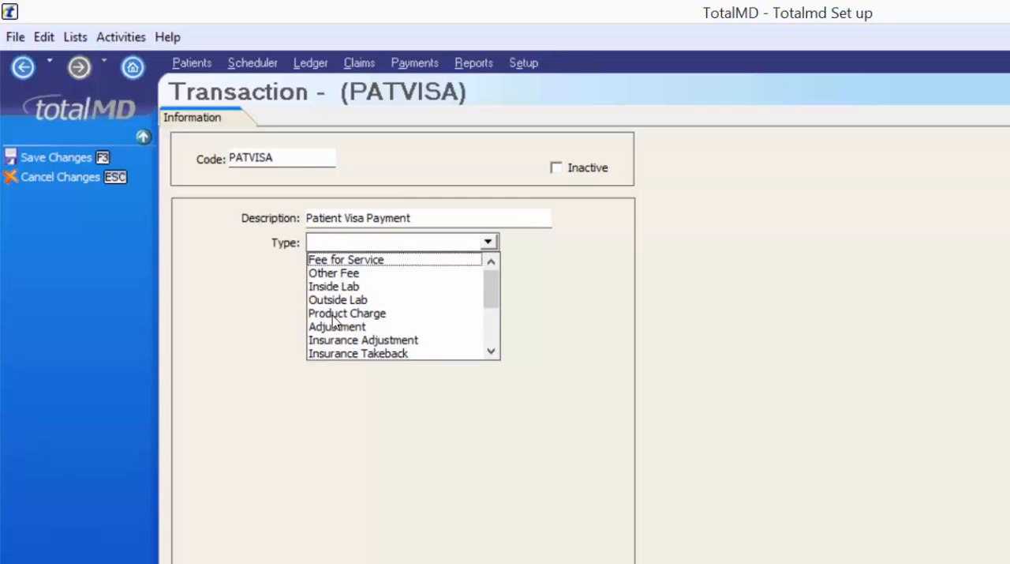
scroll(338, 320, down, 1)
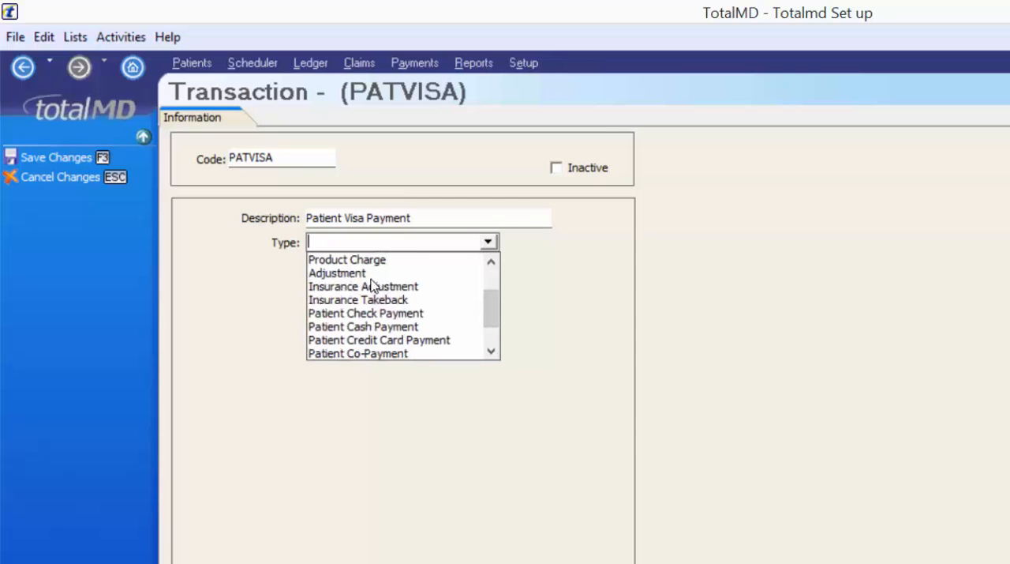
click(368, 339)
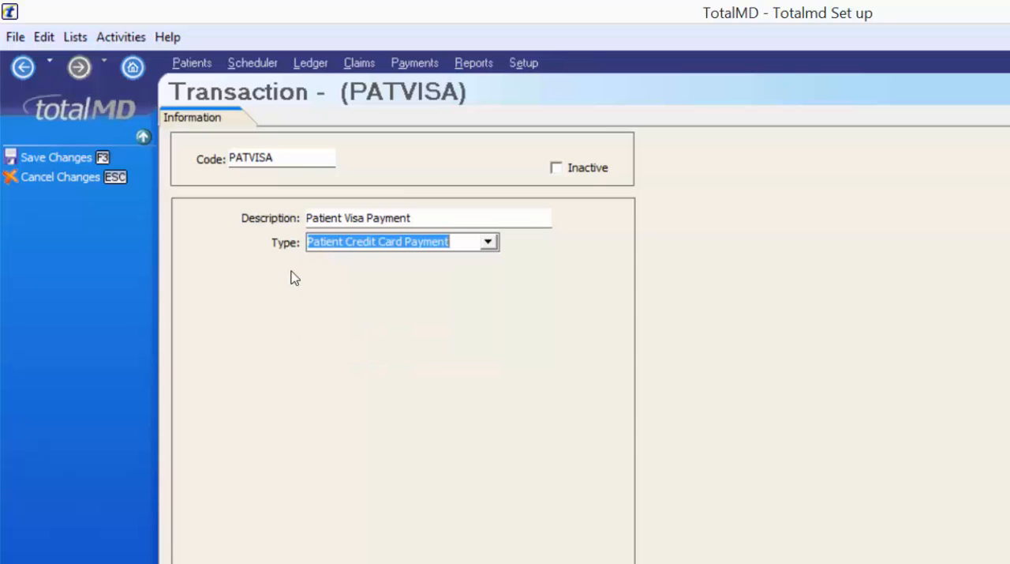
click(67, 157)
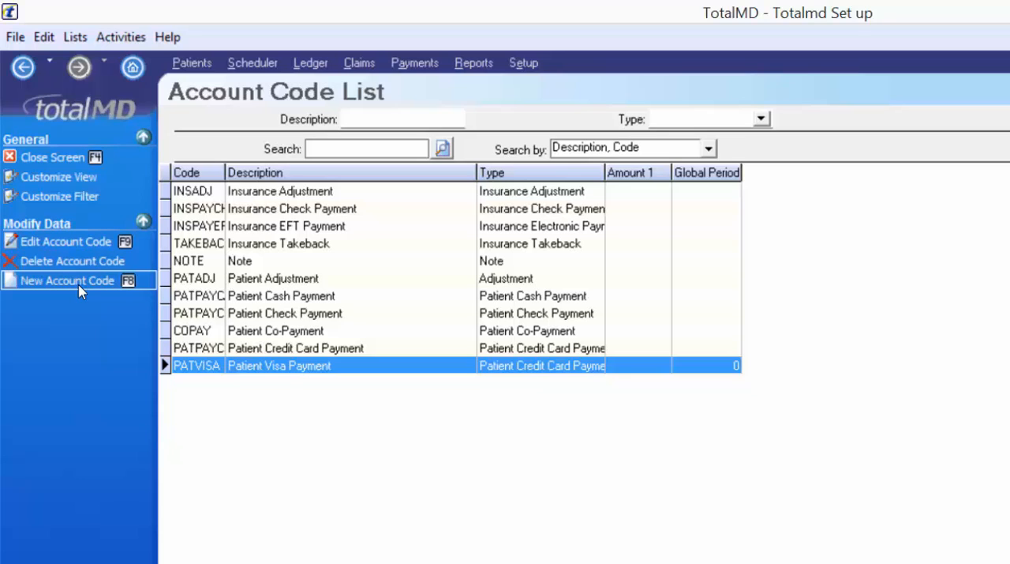
- Create and save account code INSMAX with description "Insurance Max reached, no coverage" and type Note
click(276, 262)
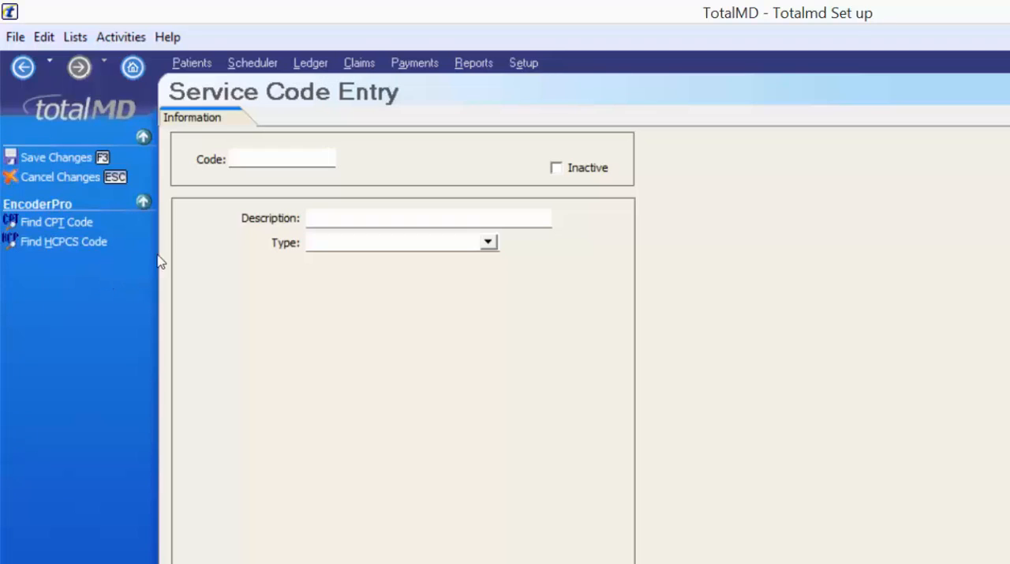
text(INSMAX)
key(Tab)
text(In)
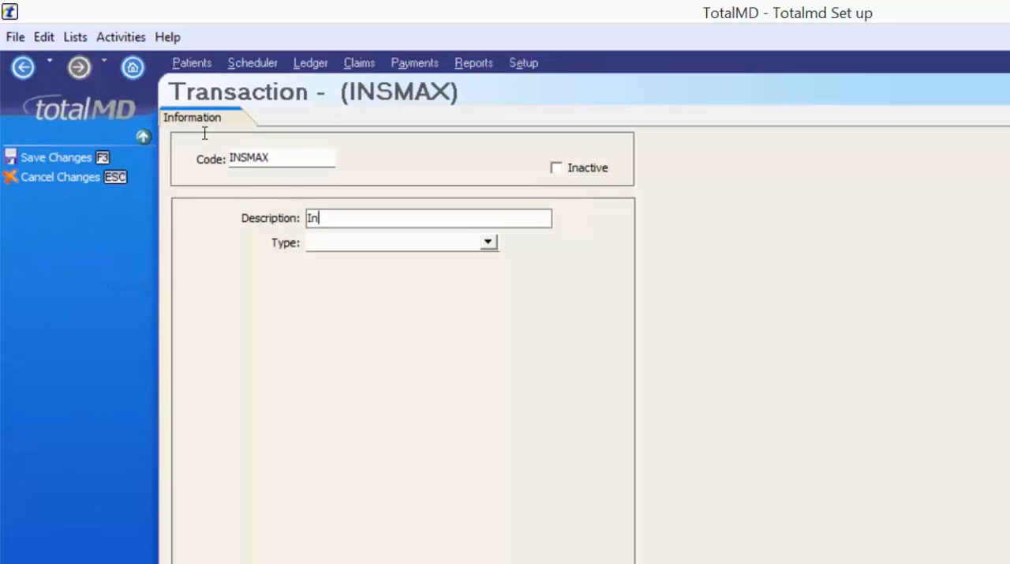
text(surance Max reached, no coverage)
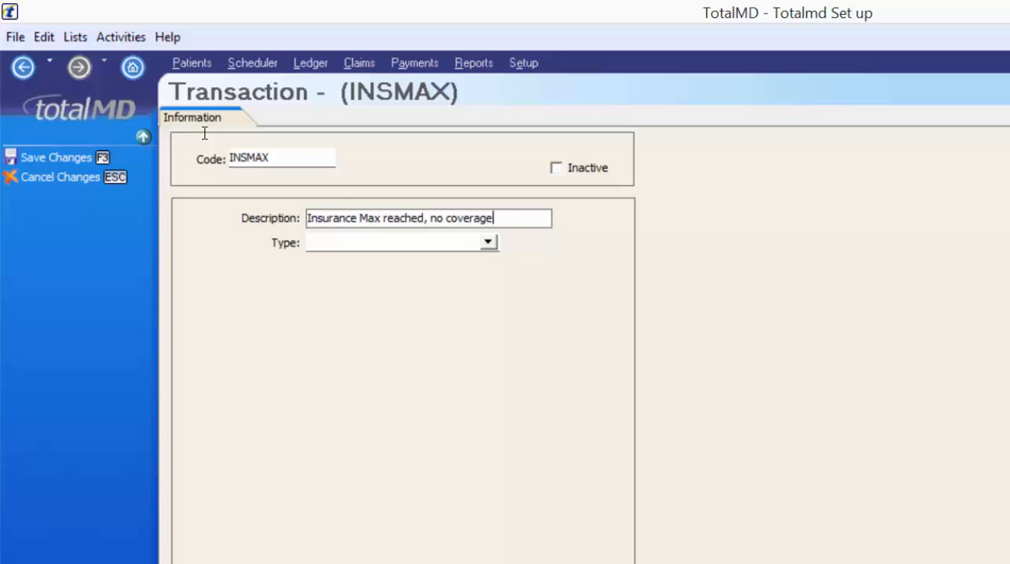
key(Tab)
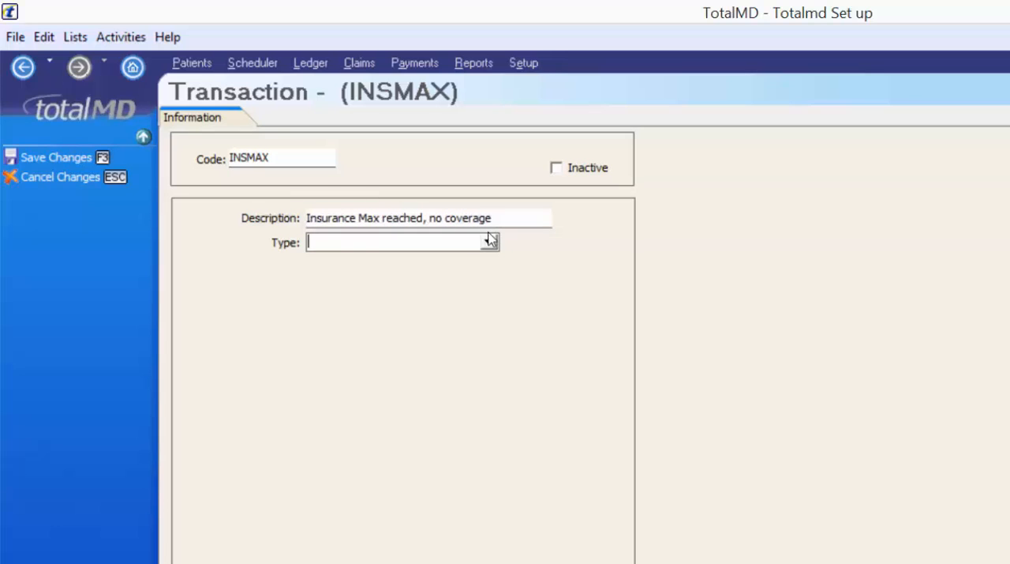
click(489, 242)
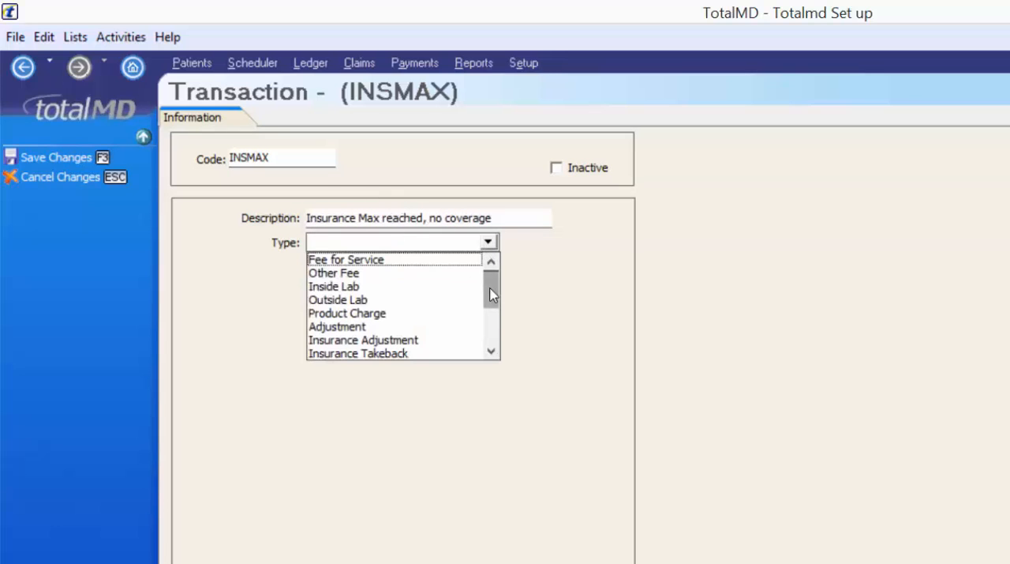
drag(490, 291, 491, 361)
click(316, 354)
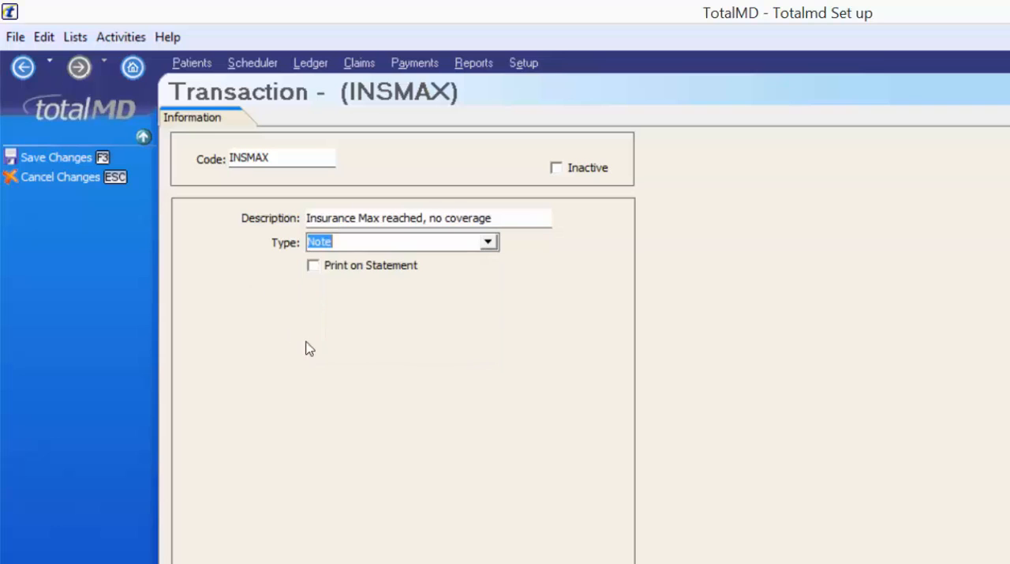
click(87, 159)
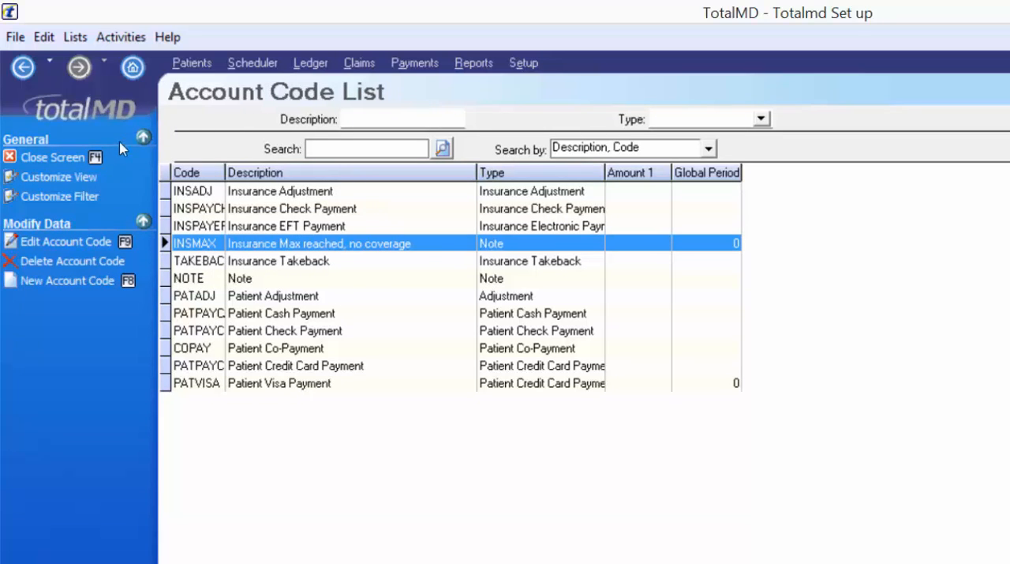
- Leave the account codes and start a new insurance plan named Blue Cross Blue Shield, without a code
click(87, 156)
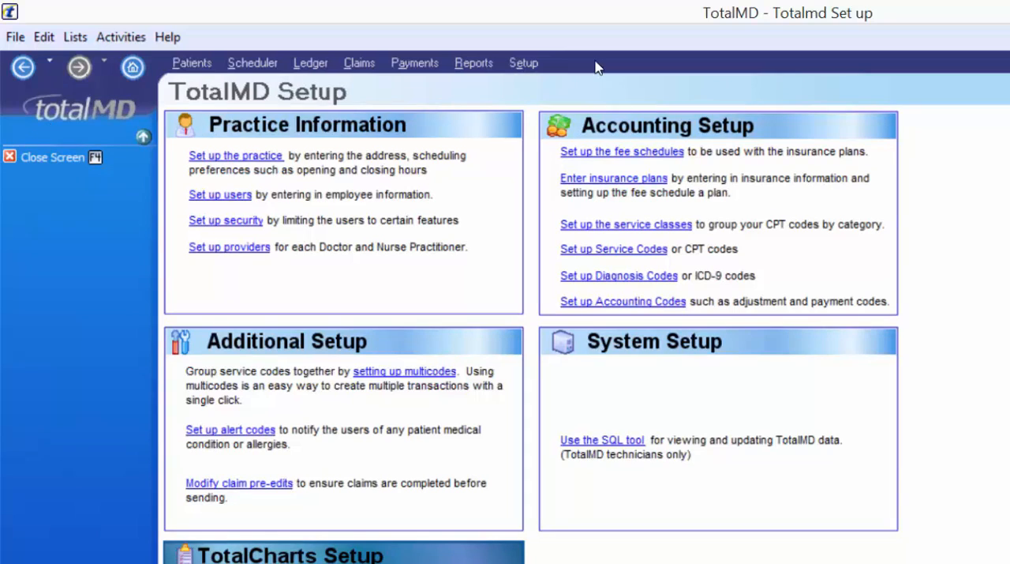
click(596, 180)
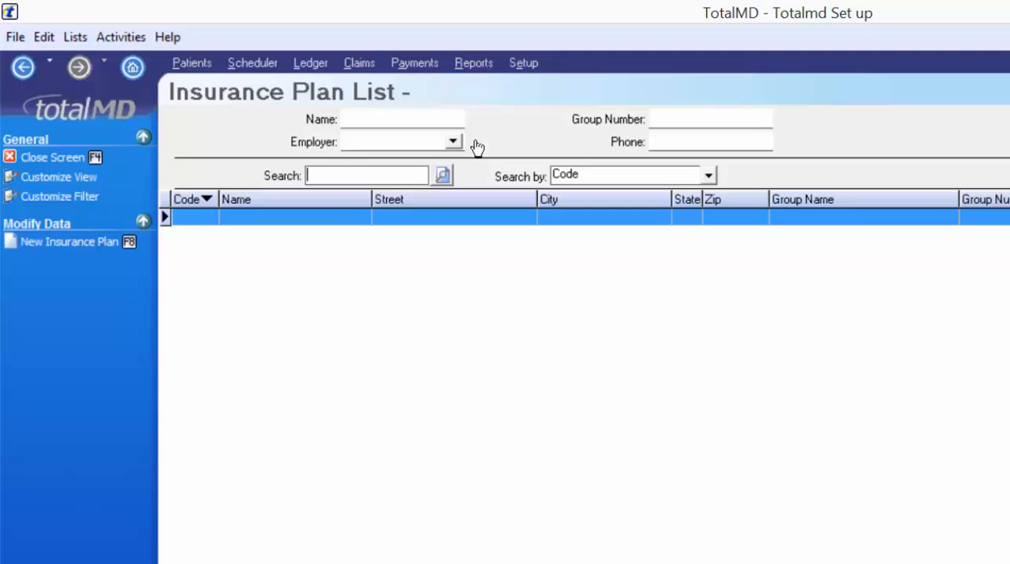
click(75, 37)
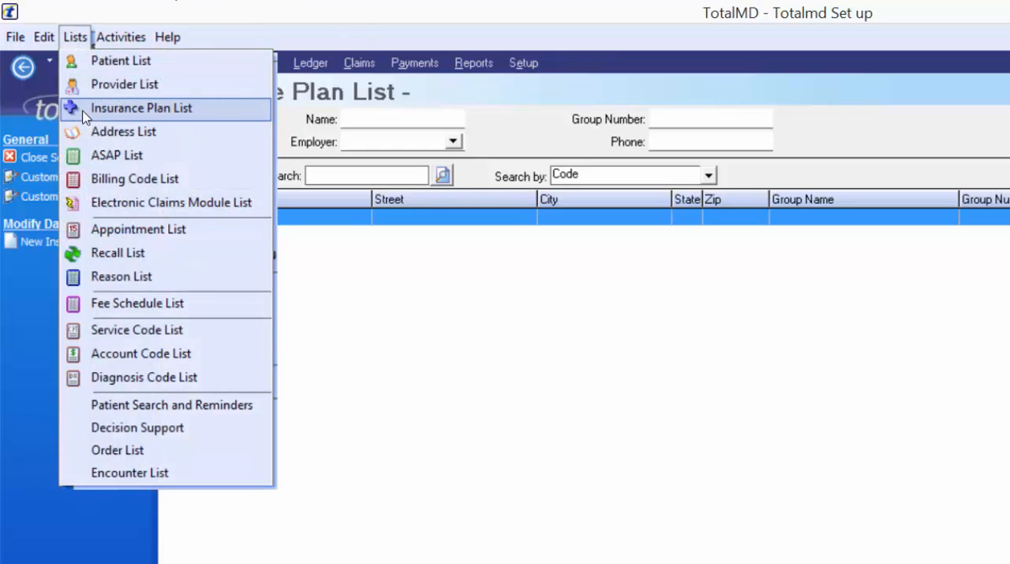
click(267, 289)
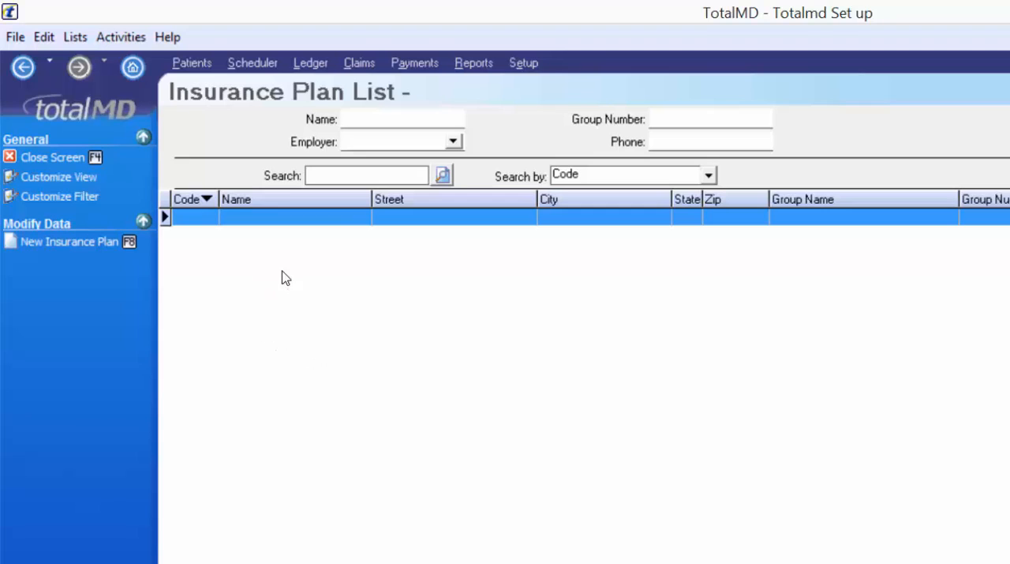
click(54, 242)
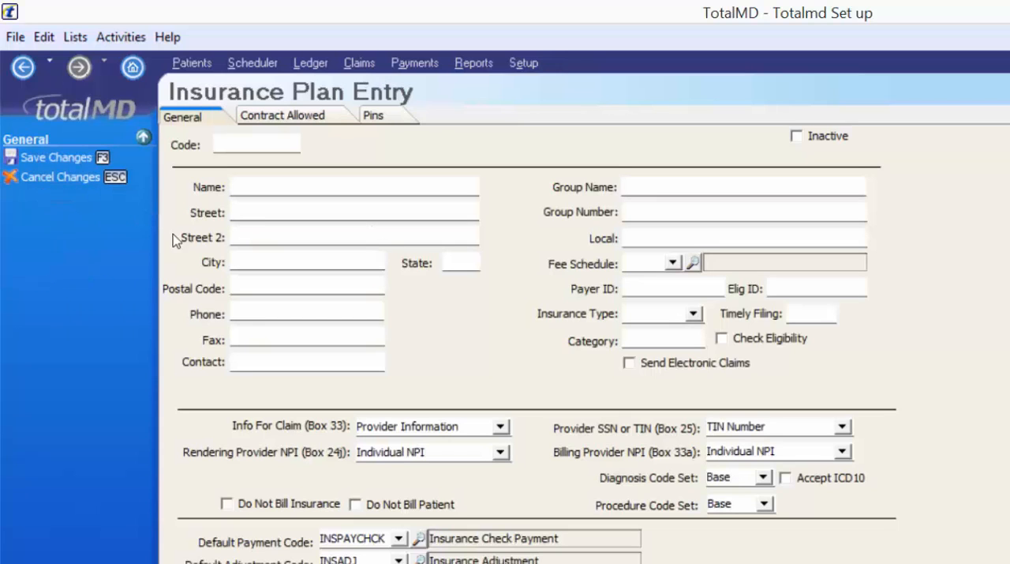
click(259, 142)
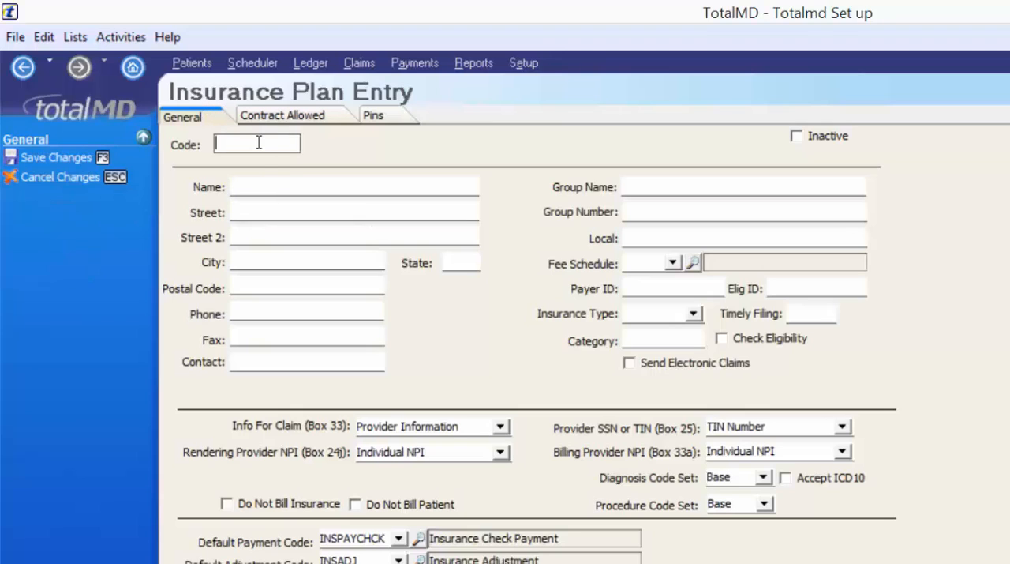
click(244, 180)
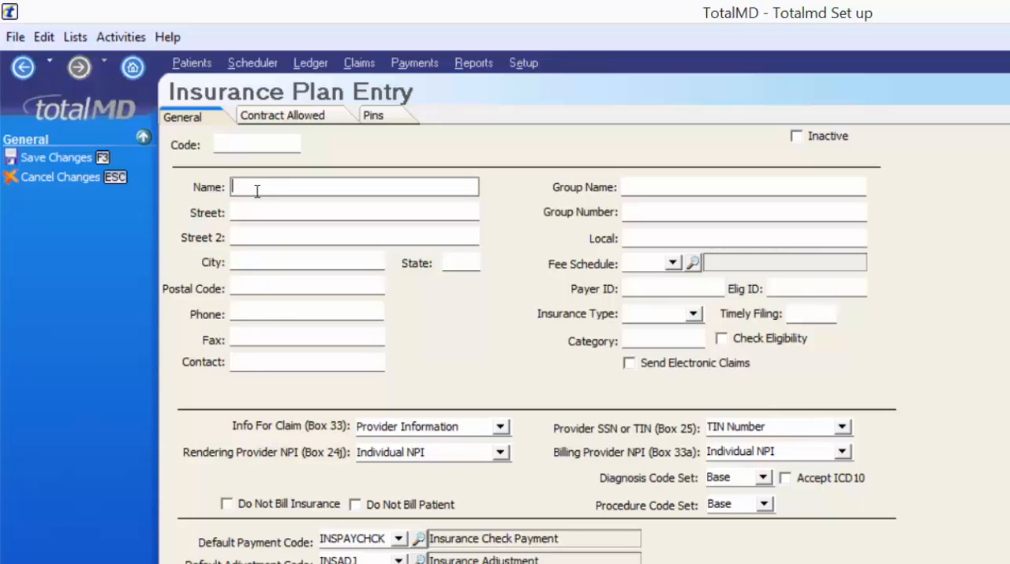
text(Blu)
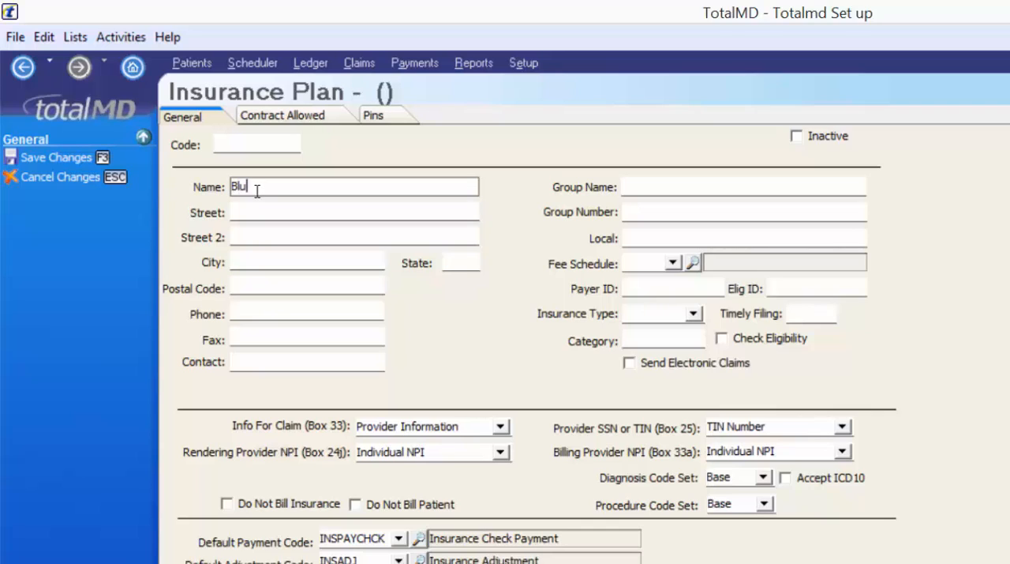
text(e Cross Blue Shield)
- Fill in the insurance plan's mailing address with its PO box, city, state and postal code
key(Tab)
text(Po Box)
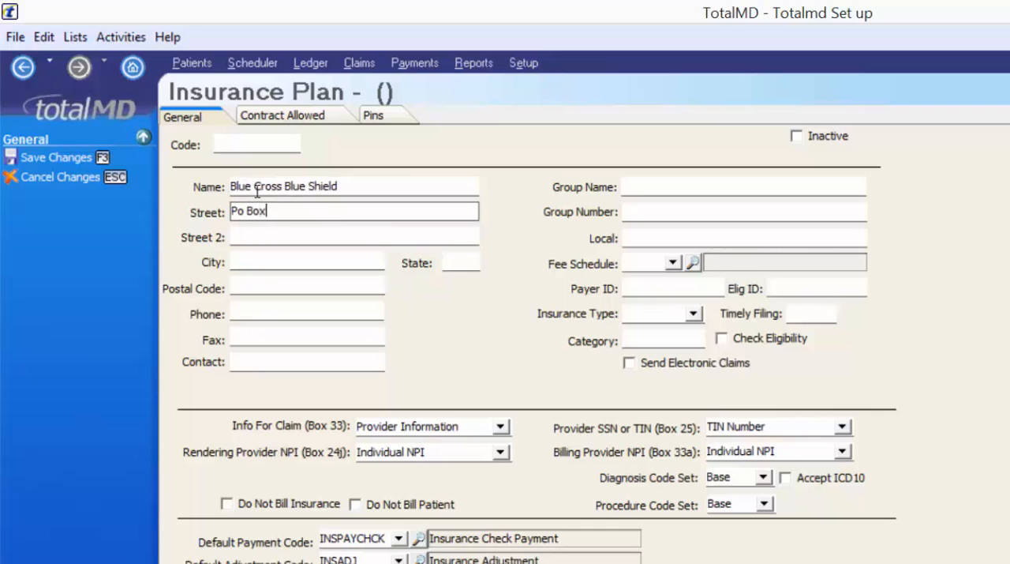
text( 12355)
key(Tab)
key(Tab)
text(Moline)
key(Tab)
text(IL)
key(Tab)
text(85546)
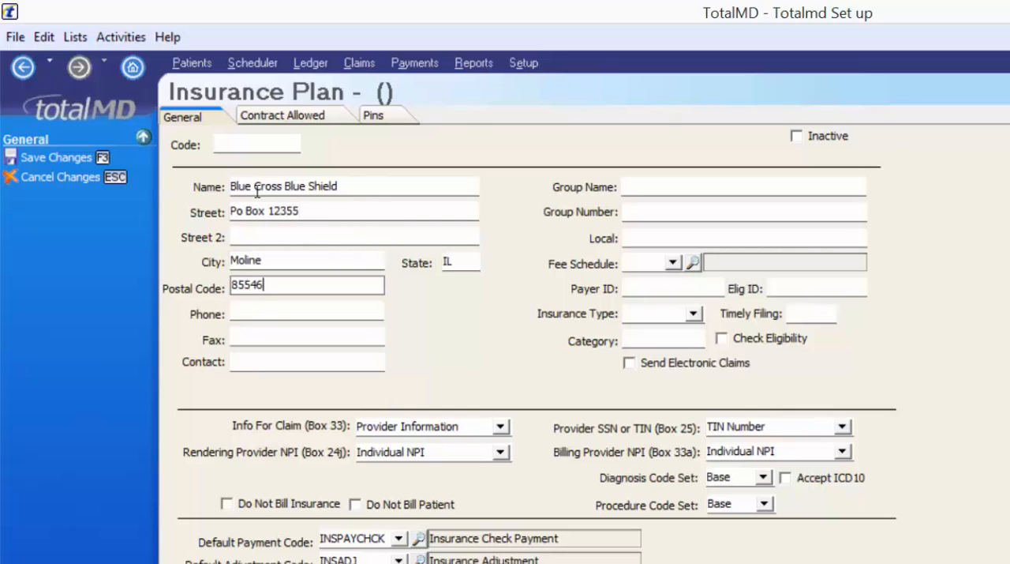
key(Tab)
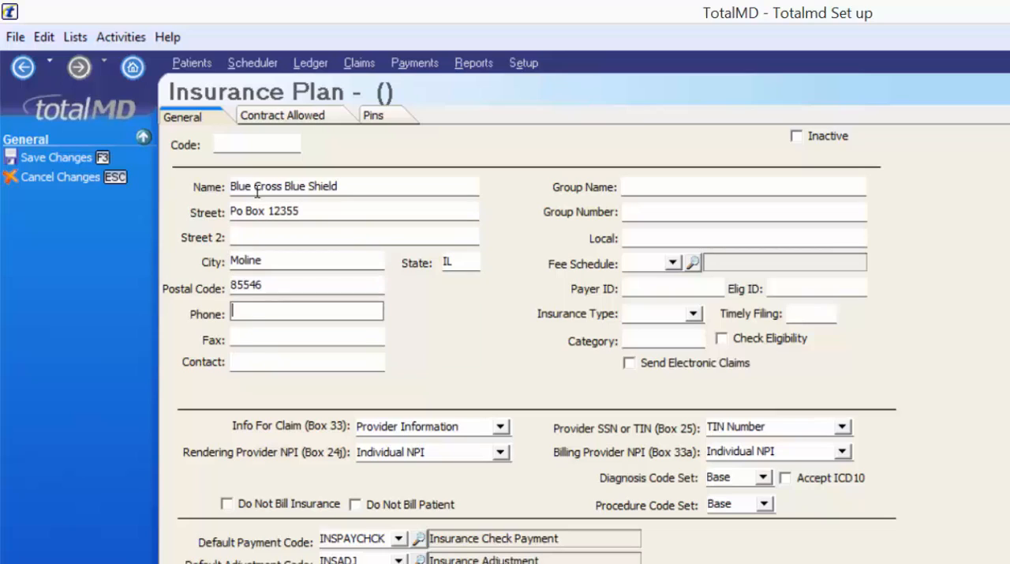
- Enter the insurance plan's phone number, leaving the fax and contact blank
key(Tab)
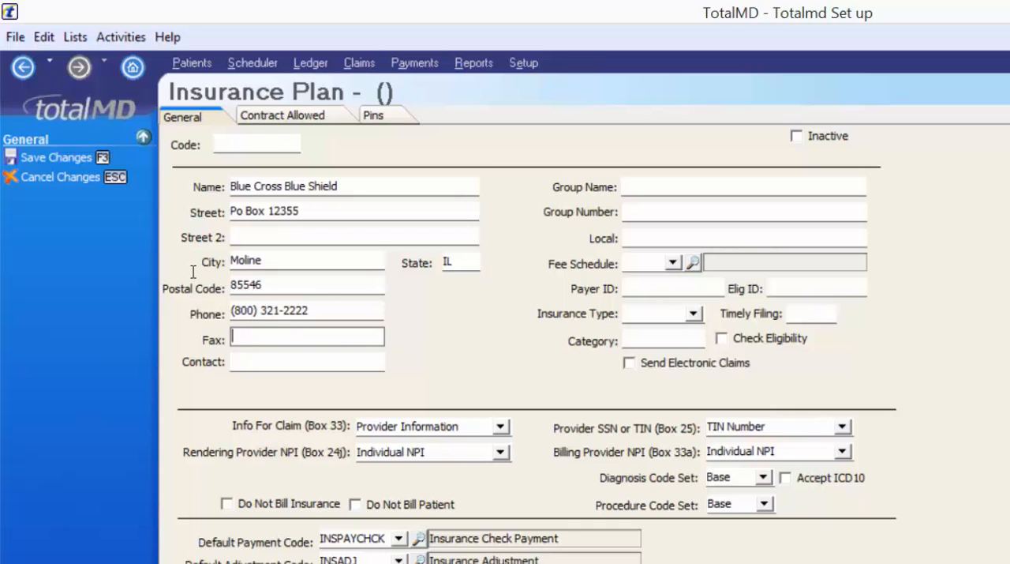
click(237, 360)
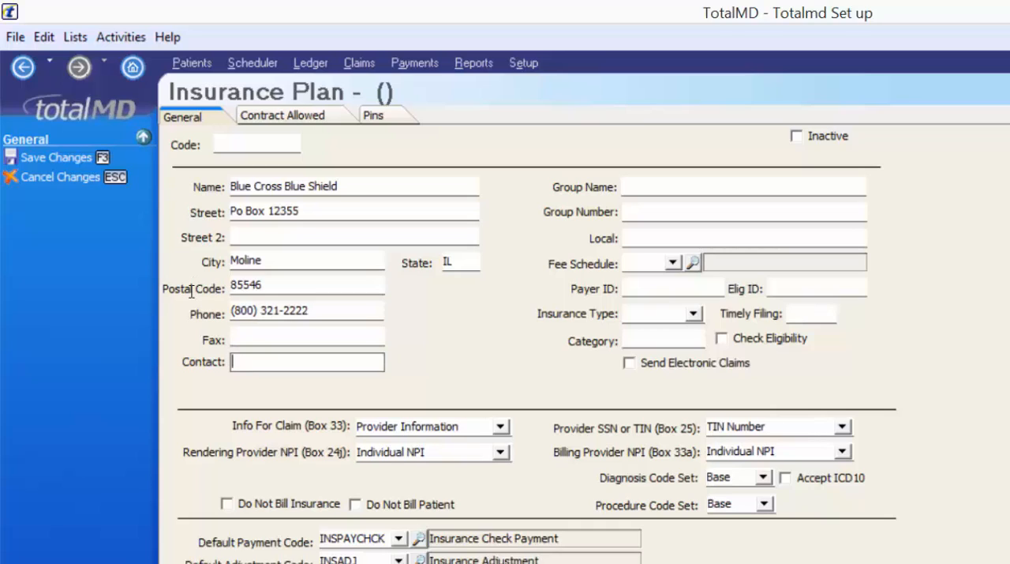
- Set the insurance plan's group name to Kraft
click(684, 184)
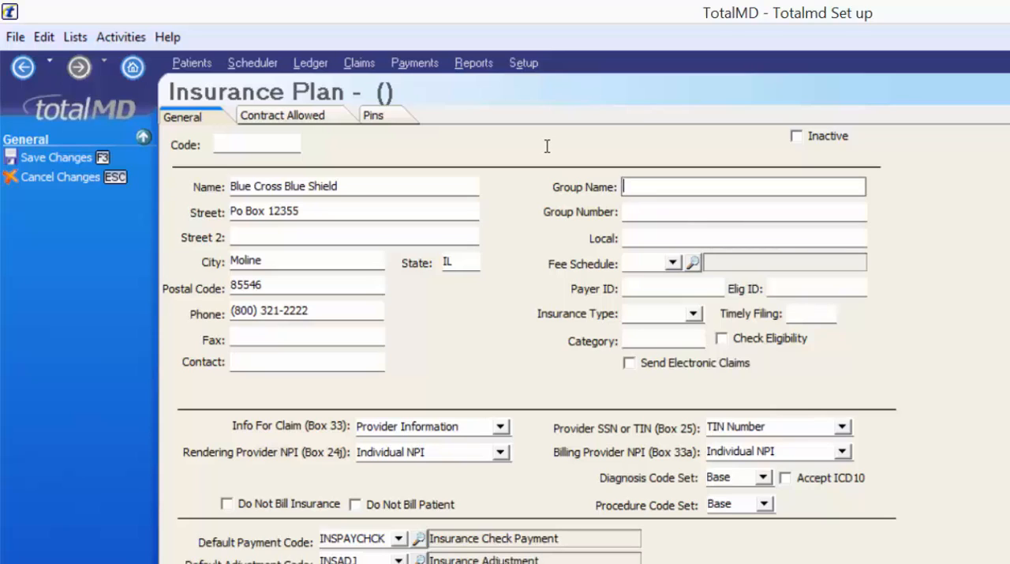
text(Kraft)
key(Tab)
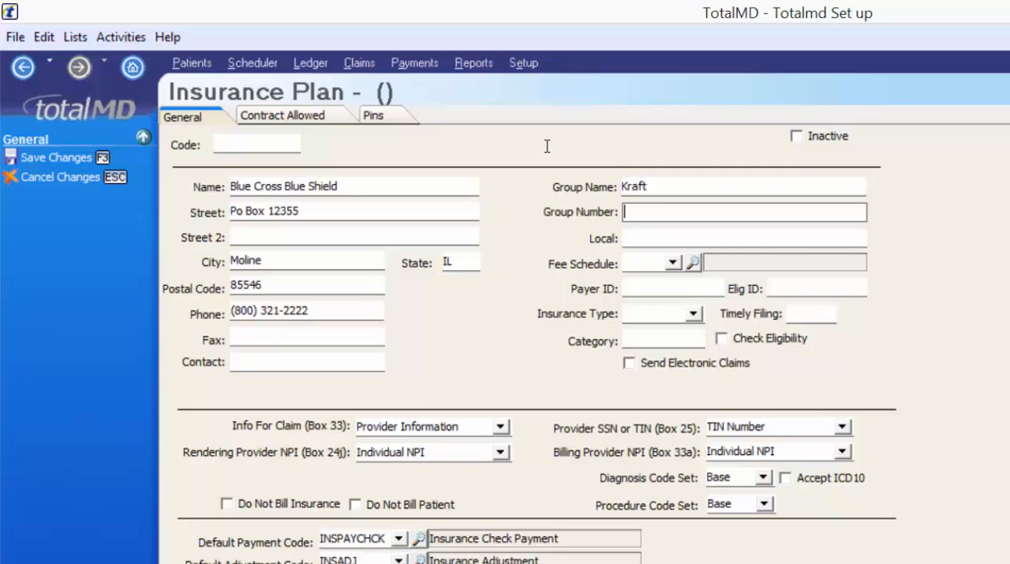
- Enter the insurance plan's group number, leaving the Local field blank
text(54566)
key(Tab)
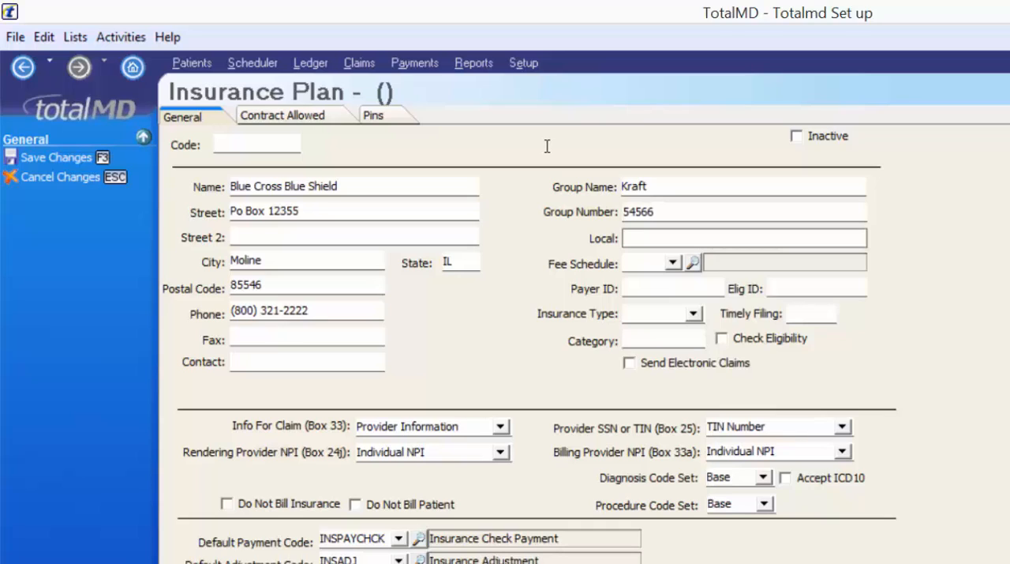
key(Tab)
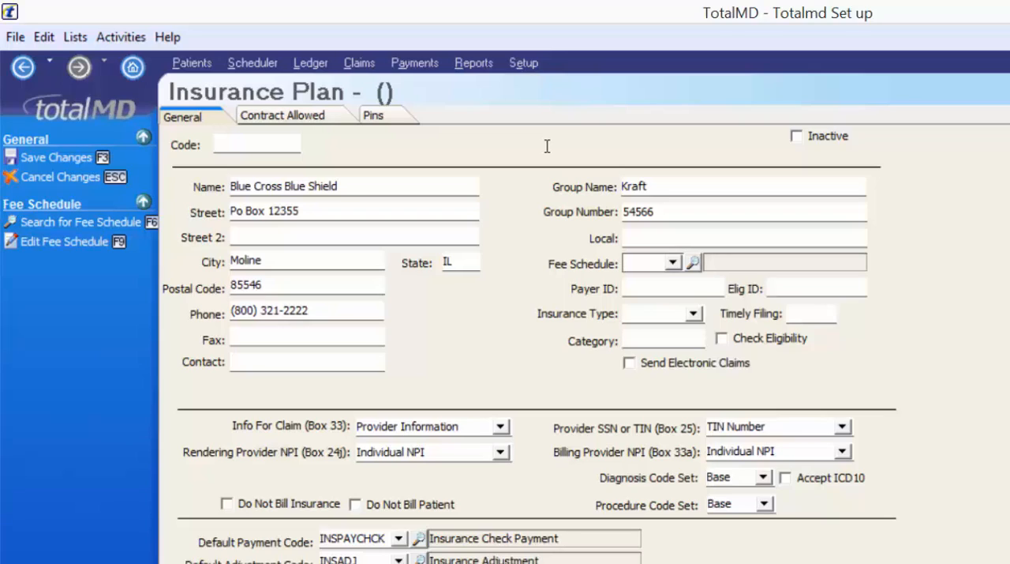
- Assign fee schedule 1, Office fees, to the insurance plan, leaving the payer ID blank
key(alt)
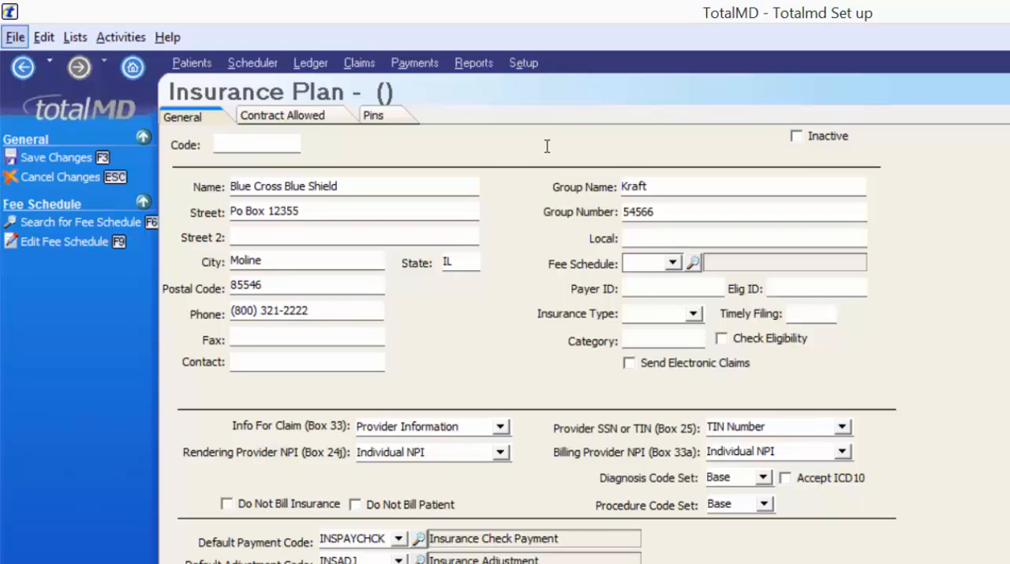
key(alt+Down)
key(Down)
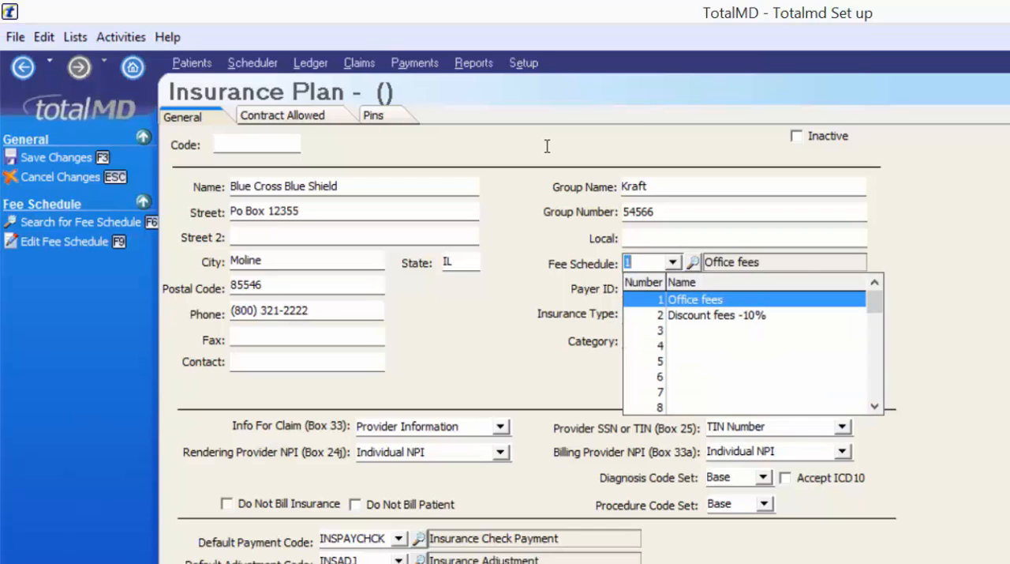
key(BackSpace)
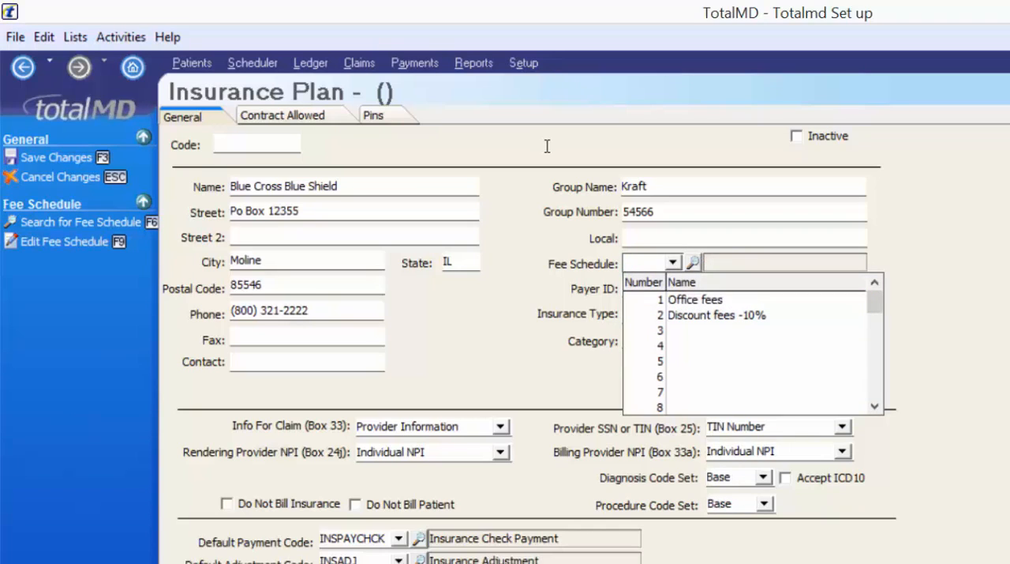
key(Down)
key(Down)
key(Down)
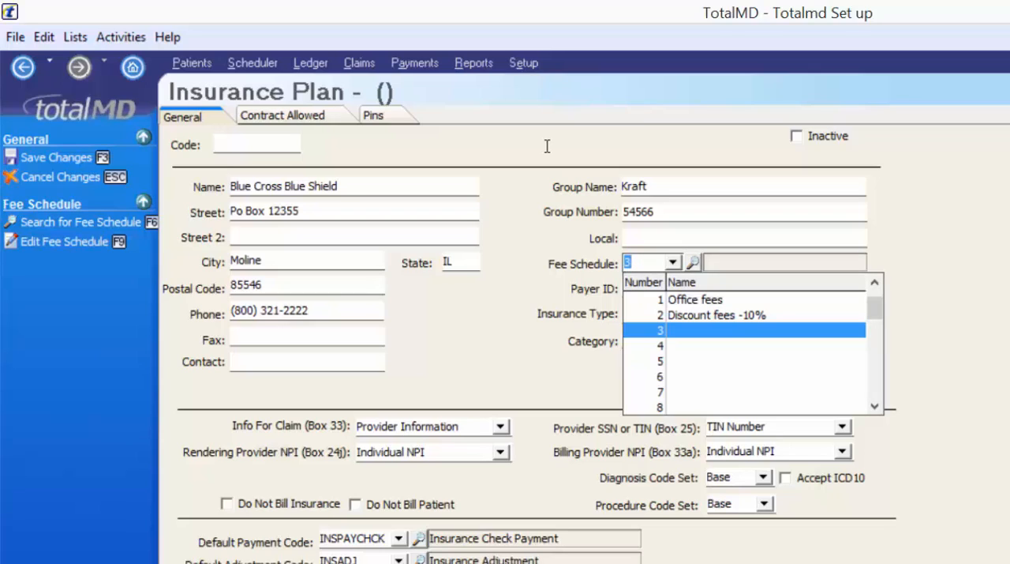
key(Up)
key(Up)
key(Return)
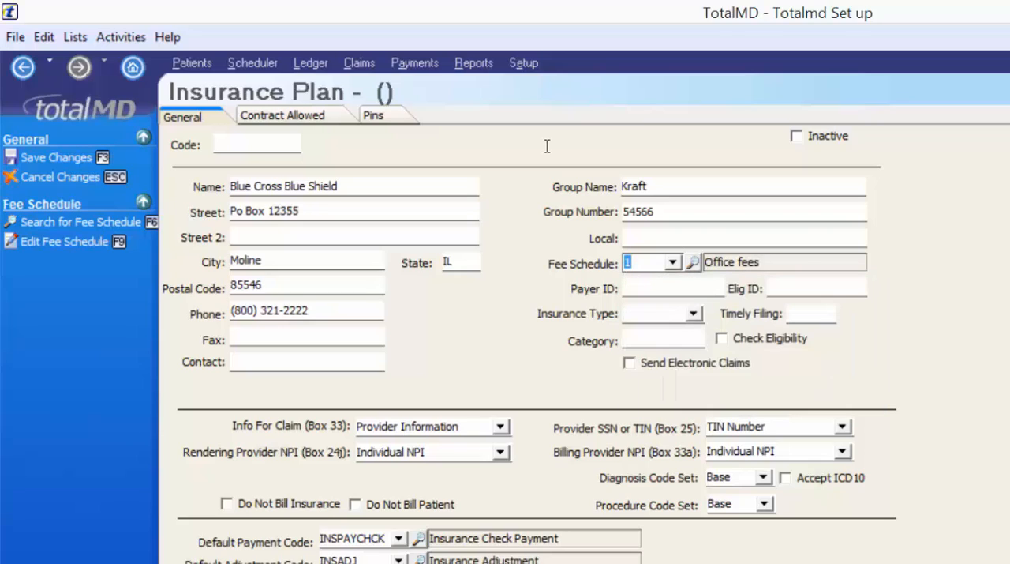
key(Tab)
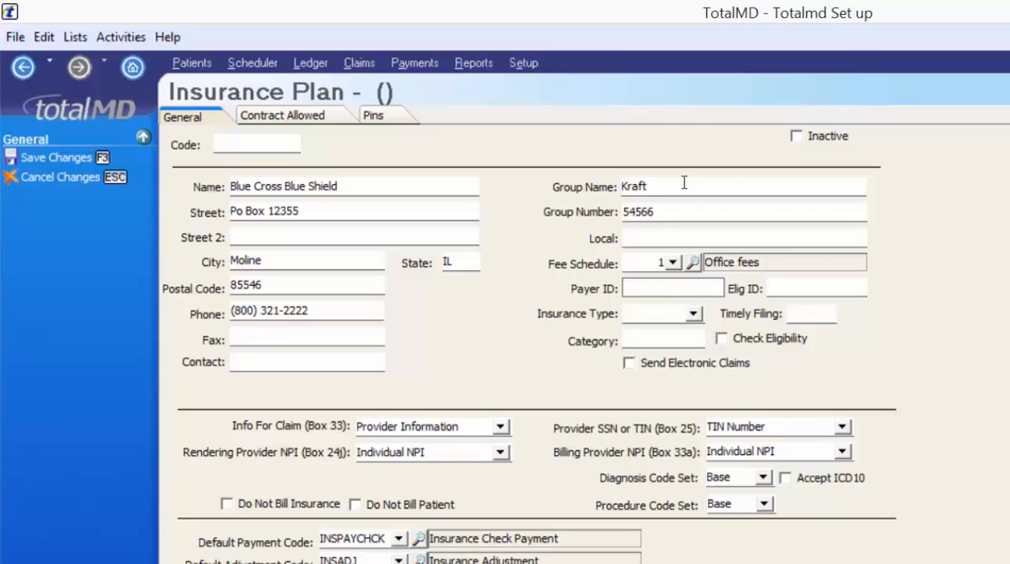
key(Tab)
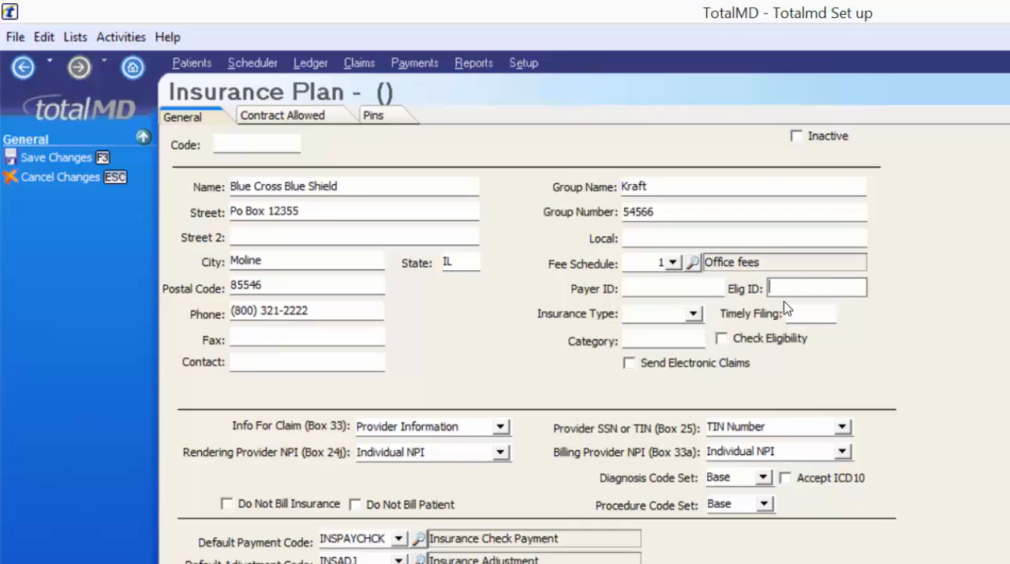
- Set the plan's timely filing limit to 60, leaving the eligibility ID and insurance type blank
click(687, 309)
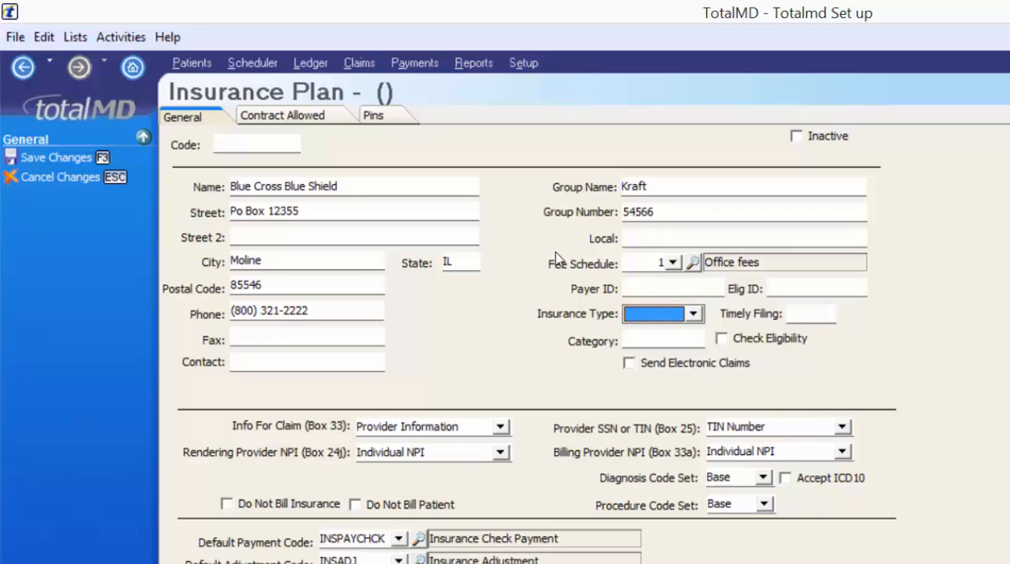
click(813, 312)
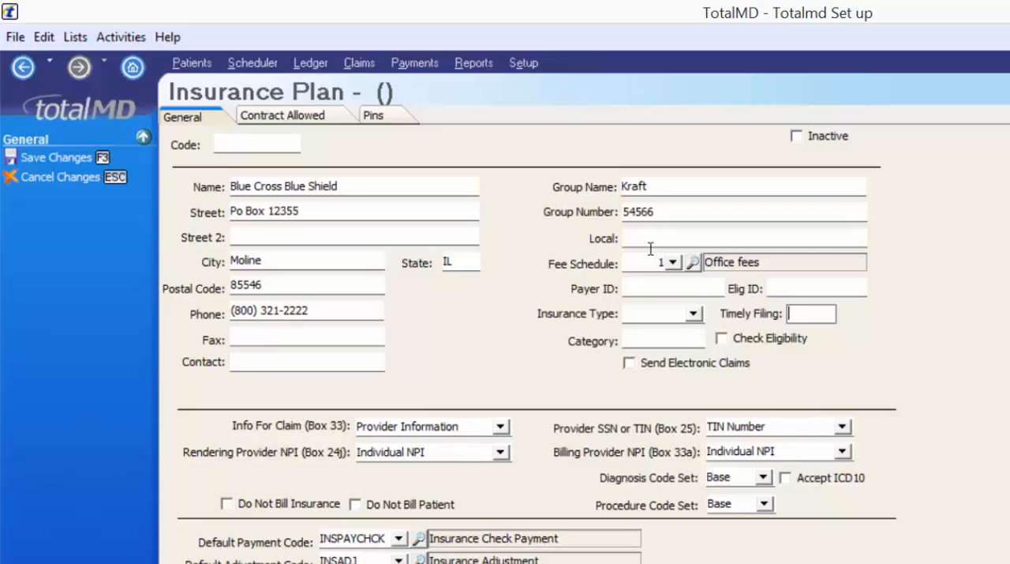
text(60)
key(Tab)
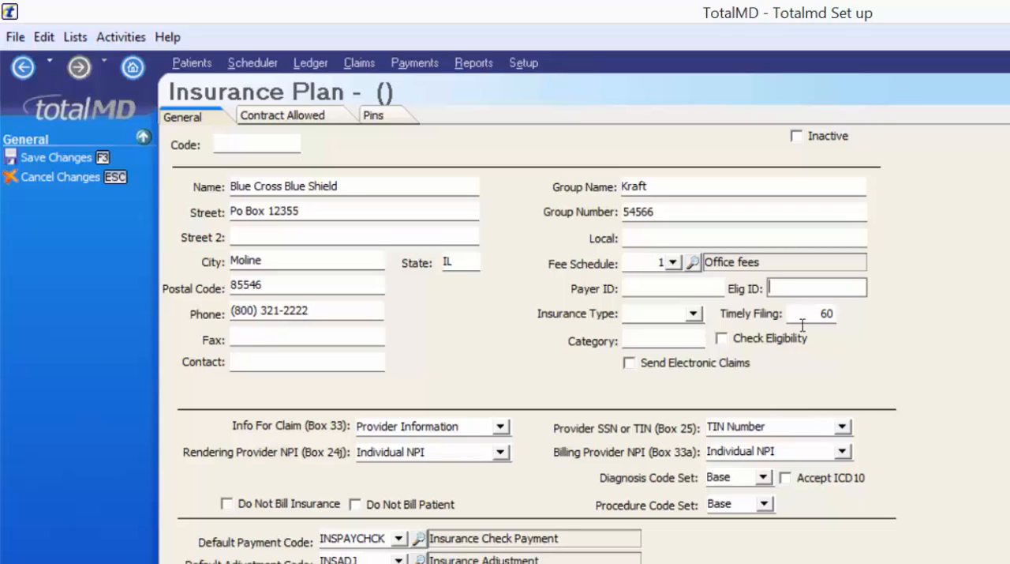
- Set the insurance plan's category to an asterisk (*), replacing the trial entries PPO and 1
click(666, 338)
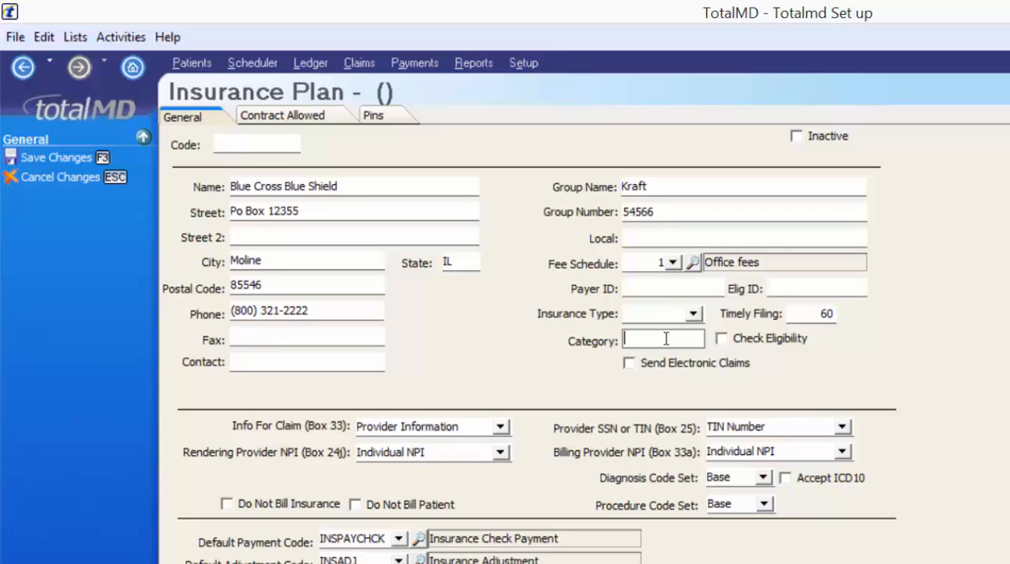
text(PPO)
key(BackSpace)
key(BackSpace)
key(BackSpace)
text(1)
key(BackSpace)
text(*)
key(Tab)
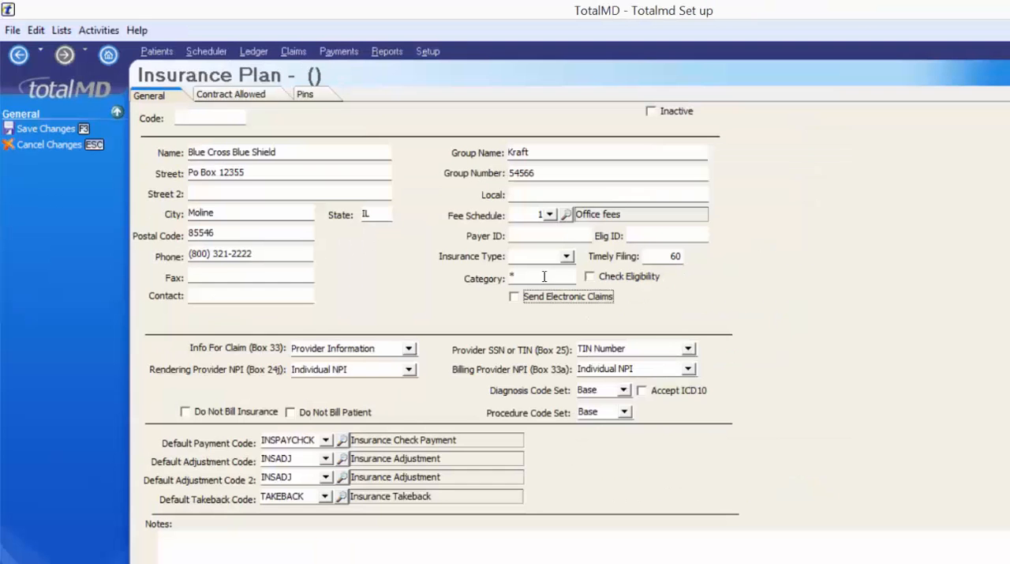
- Enable eligibility checking and electronic claims for the plan, using the GATE0 GatewayEDI Clearinghouse module
click(611, 282)
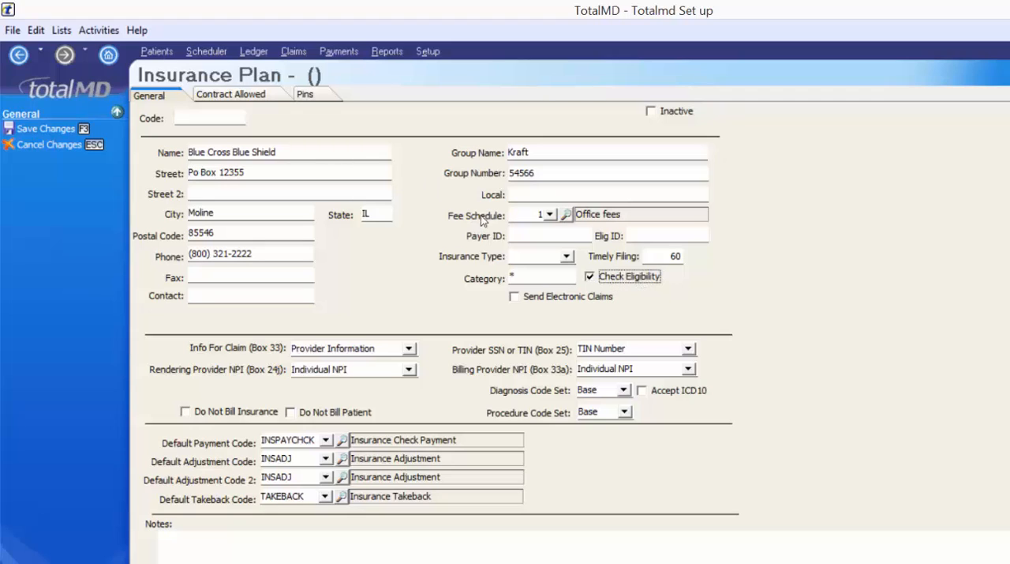
click(514, 297)
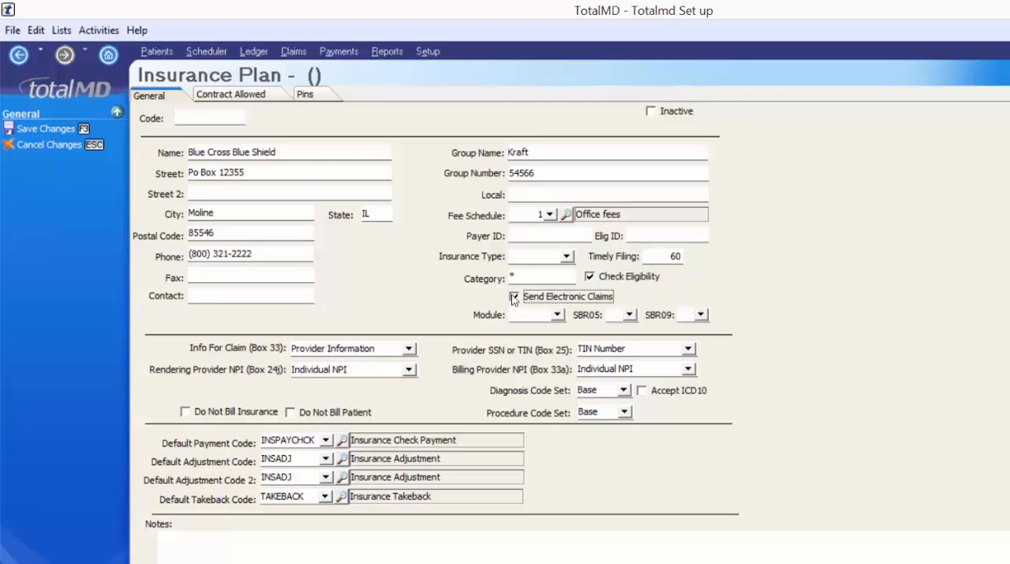
click(557, 314)
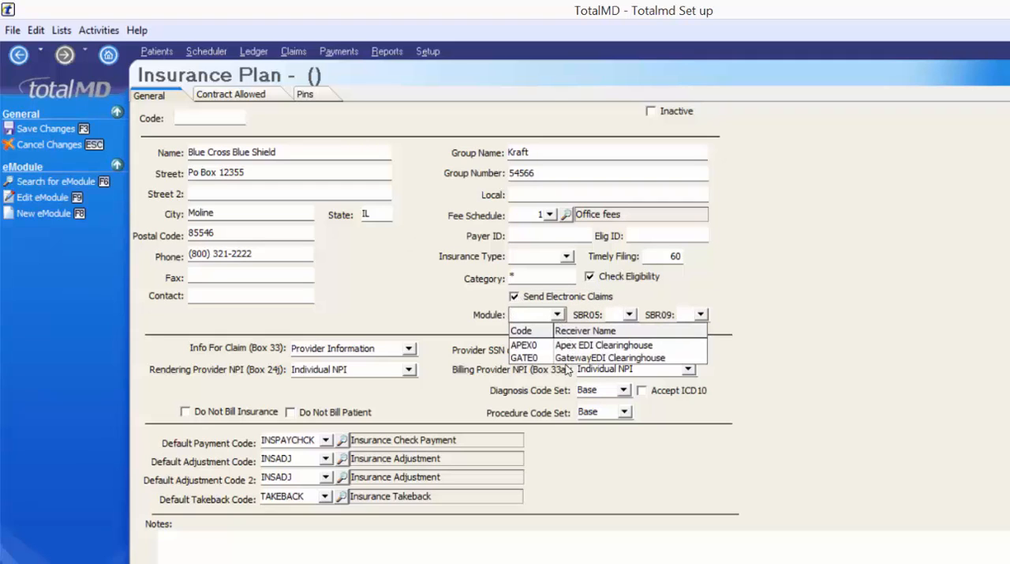
click(562, 358)
- Set the electronic claim codes SBR05 to C1 - Commercial and SBR09 to 12 - PPO
click(629, 315)
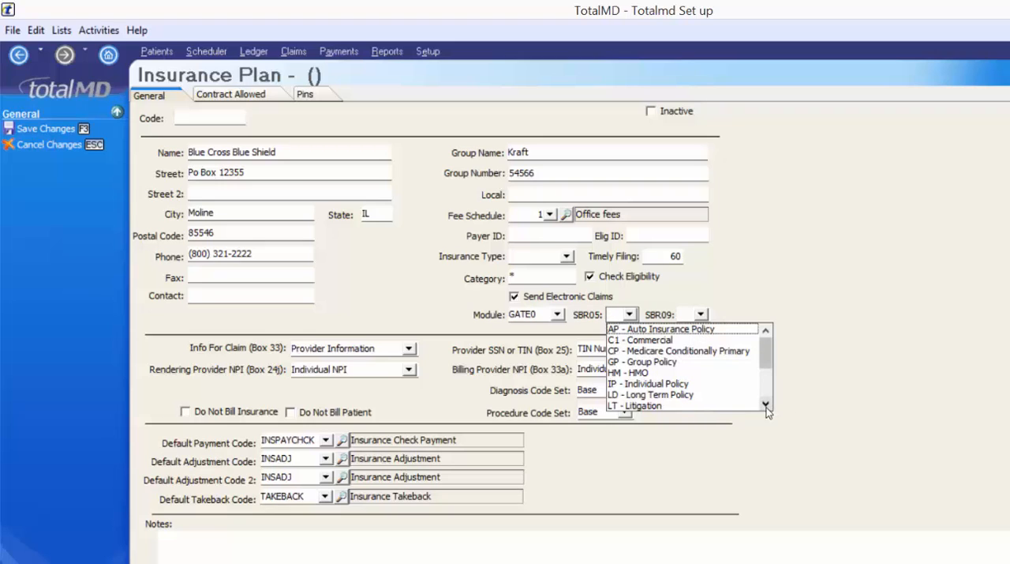
scroll(618, 328, down, 3)
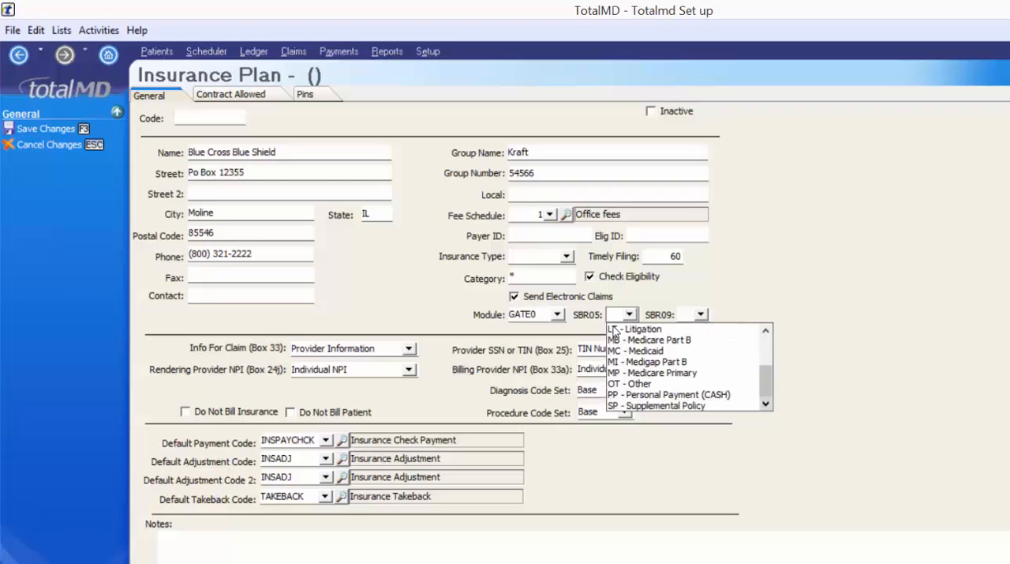
click(767, 333)
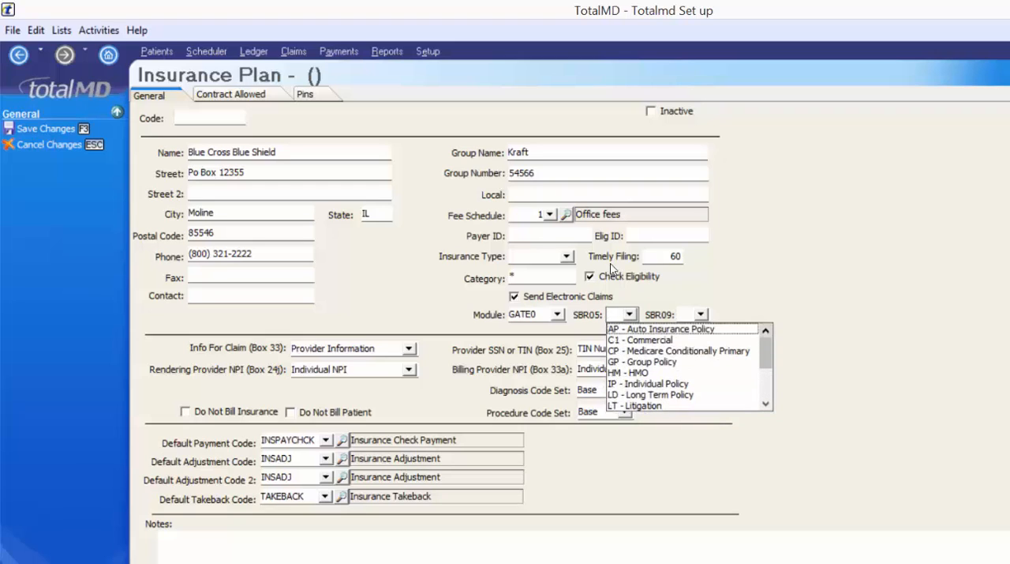
click(675, 342)
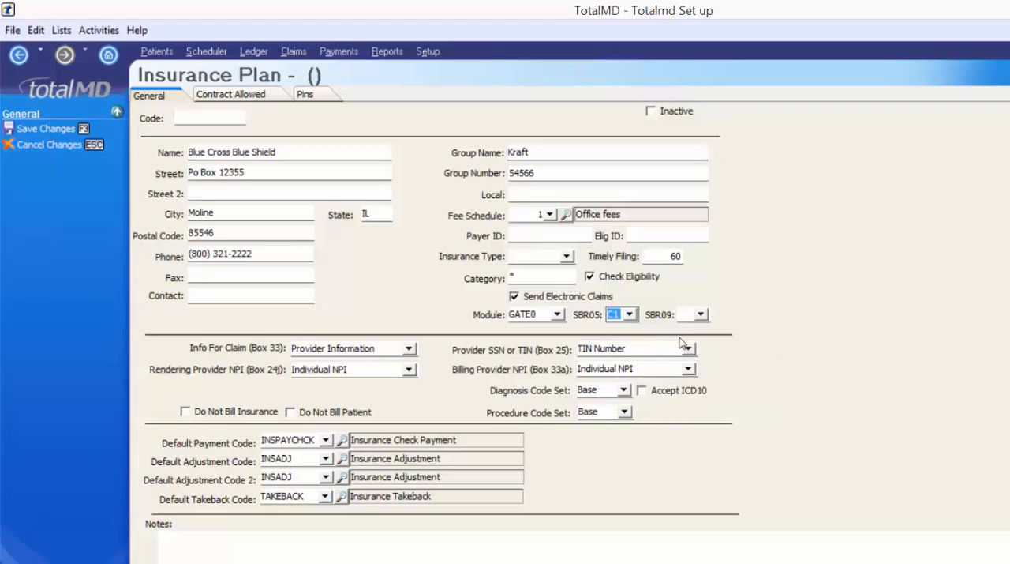
click(700, 314)
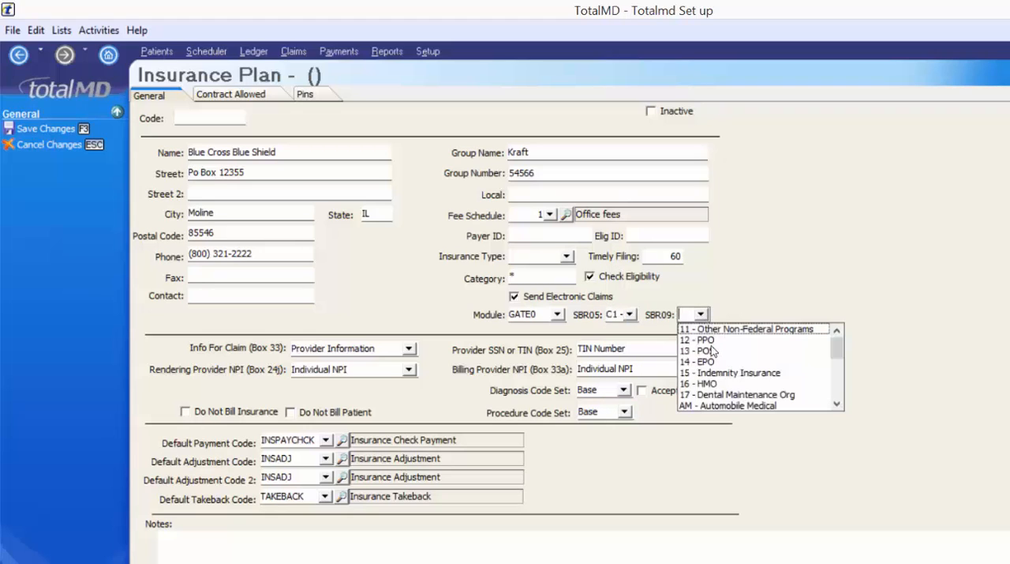
click(713, 340)
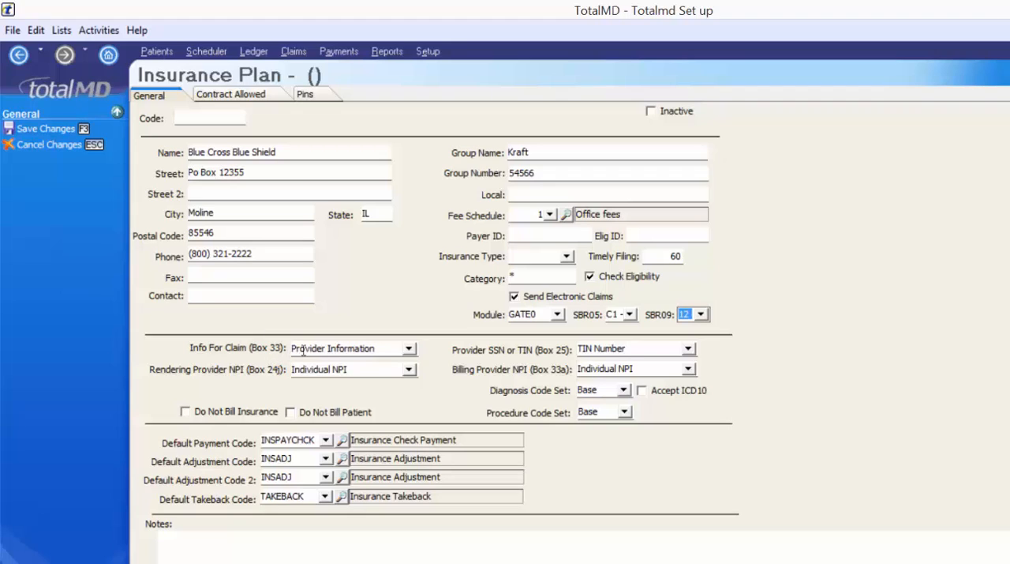
- Try Practice Information as the Box 33 claim information, view the NPI and TIN choices, and restore Provider Information
click(410, 349)
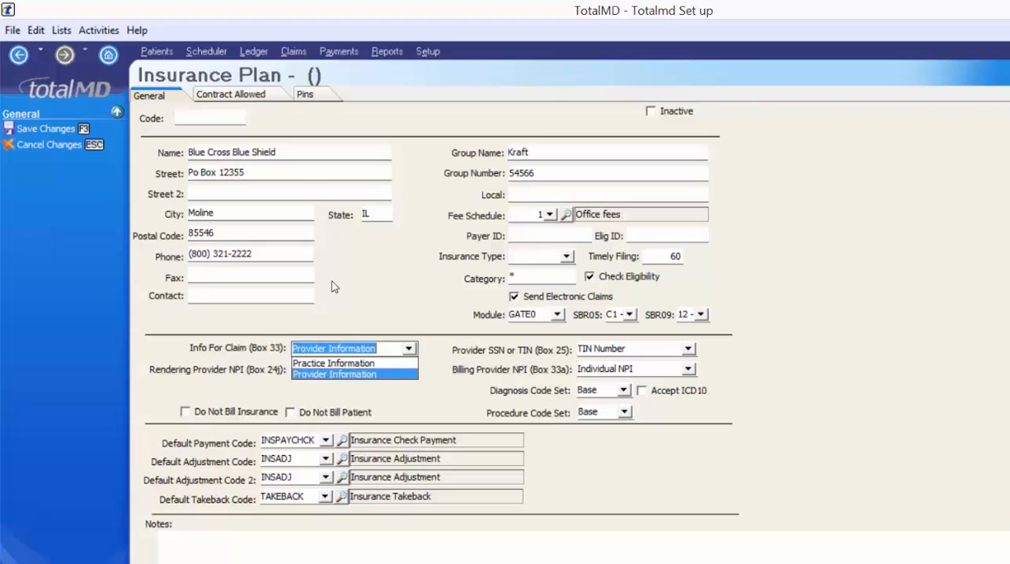
click(363, 363)
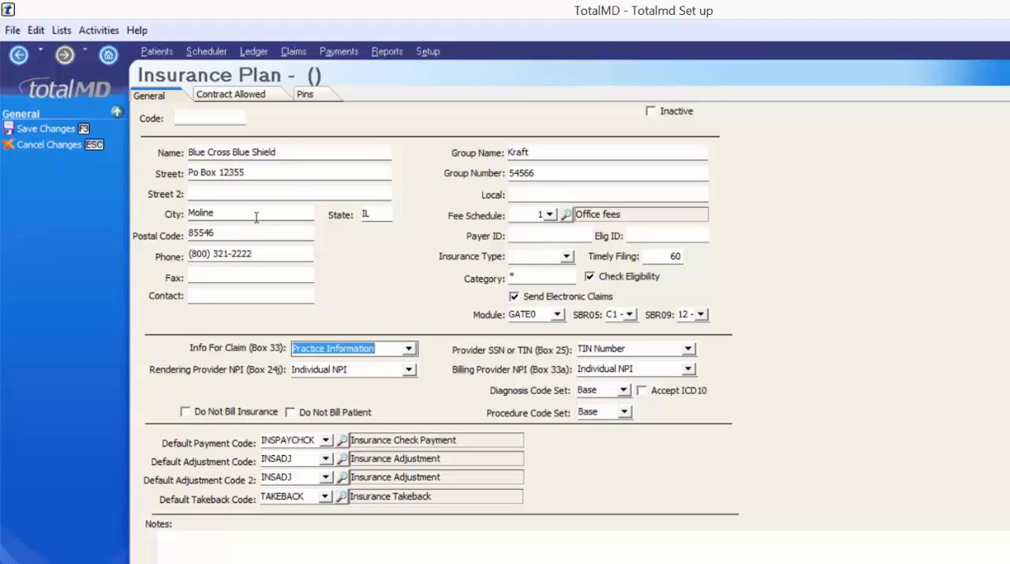
click(410, 369)
click(409, 370)
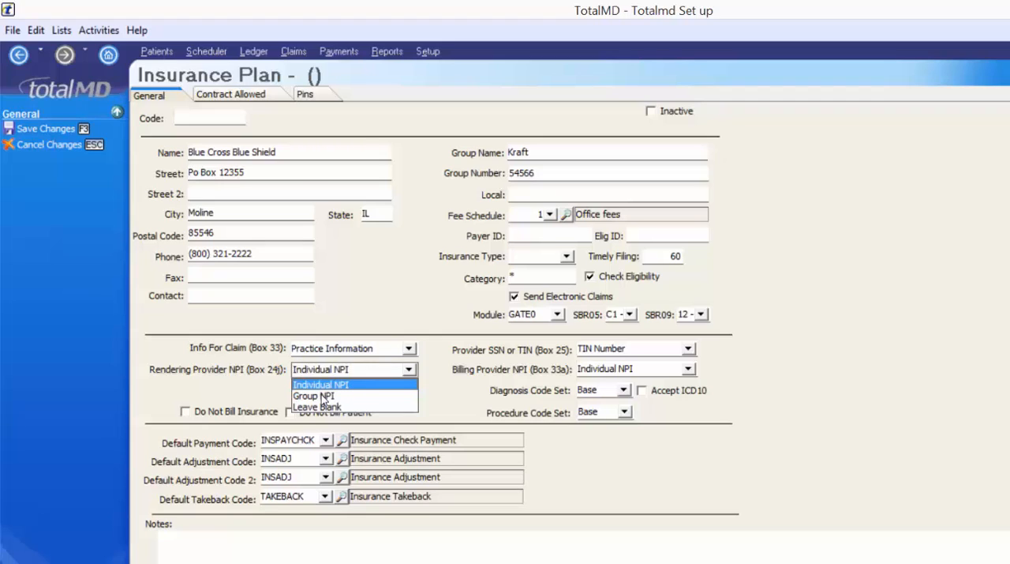
click(688, 348)
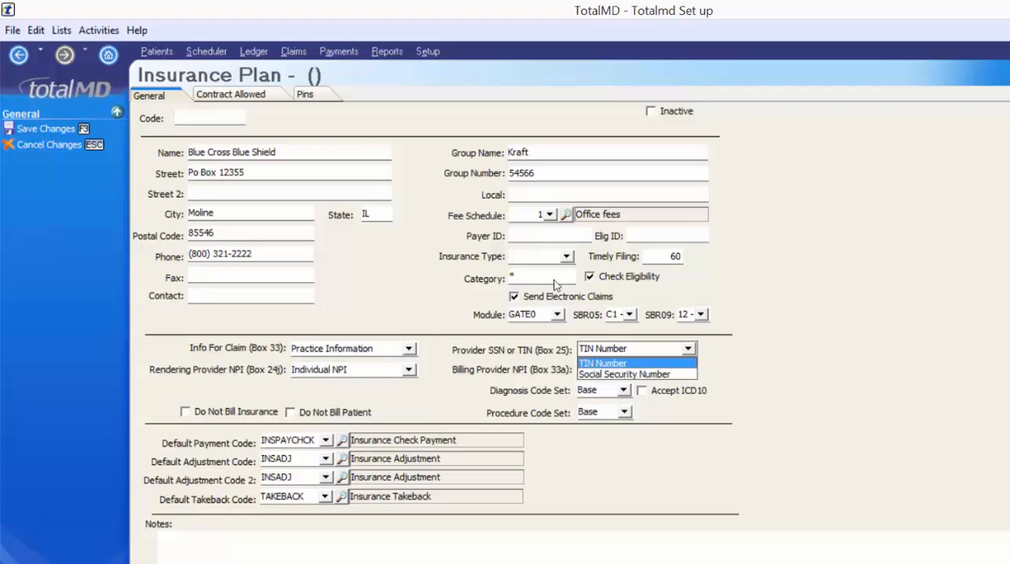
click(409, 348)
click(365, 375)
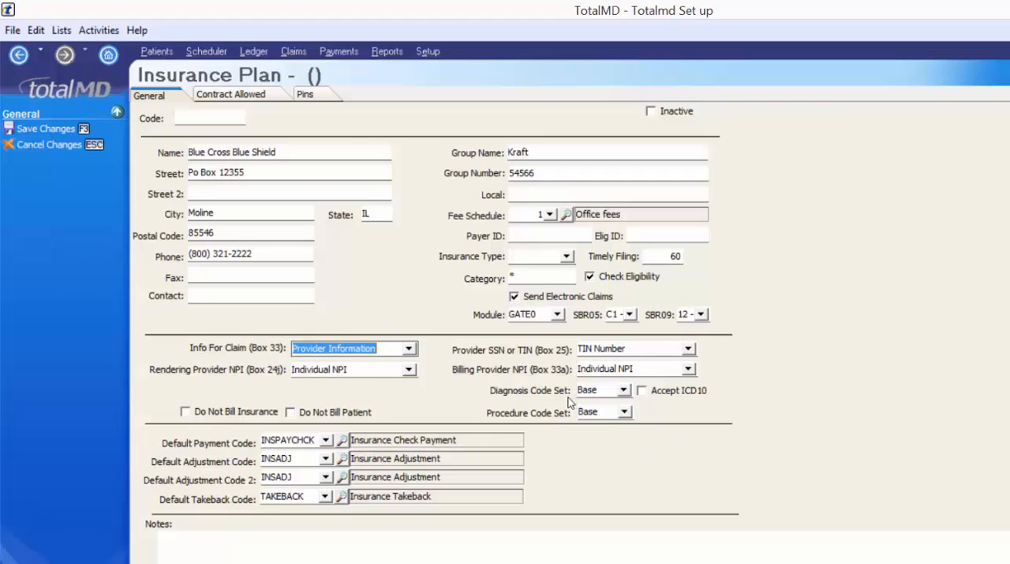
- Keep the diagnosis code set on Base and make the plan accept ICD10
click(624, 390)
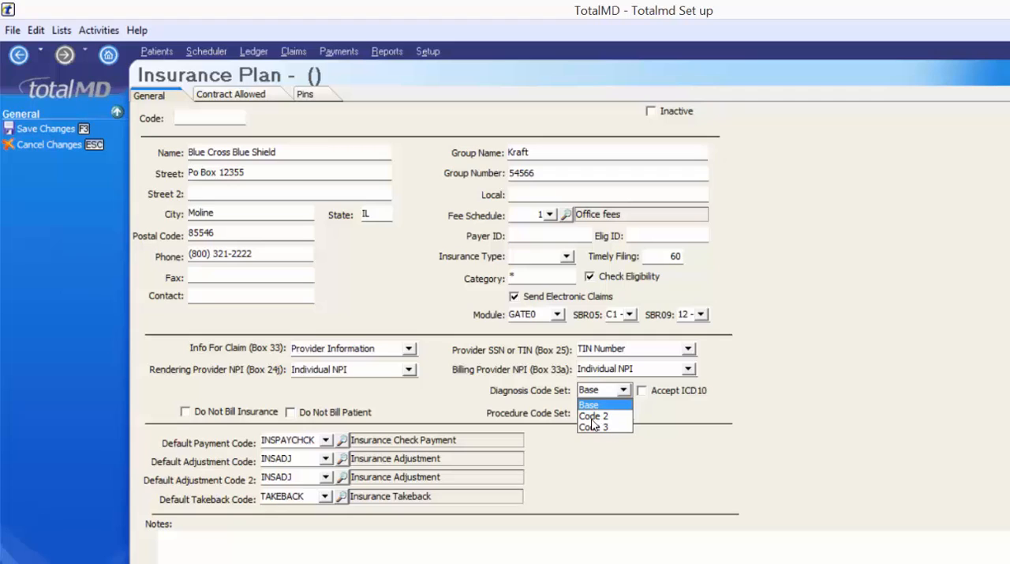
click(661, 427)
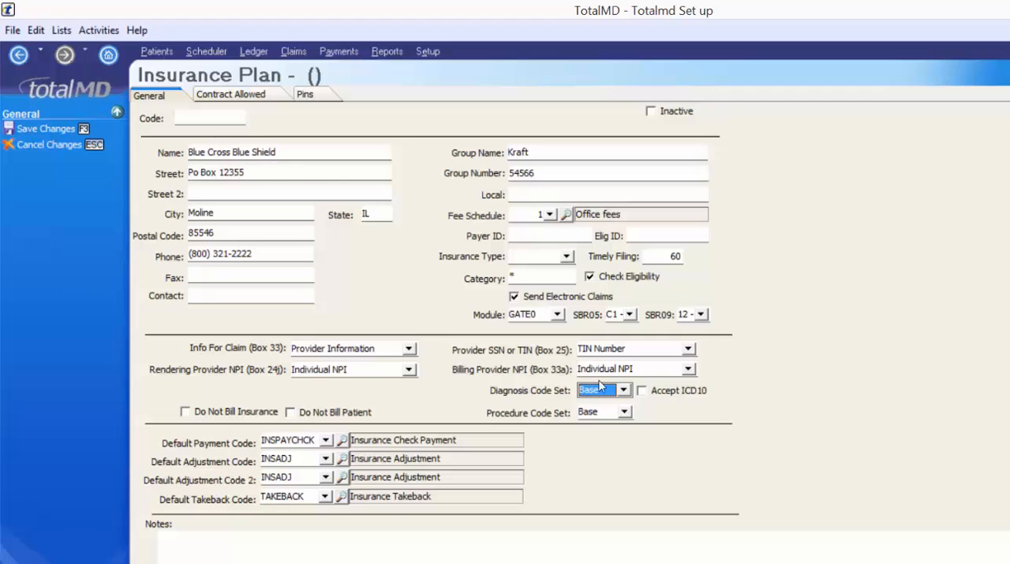
click(642, 392)
key(space)
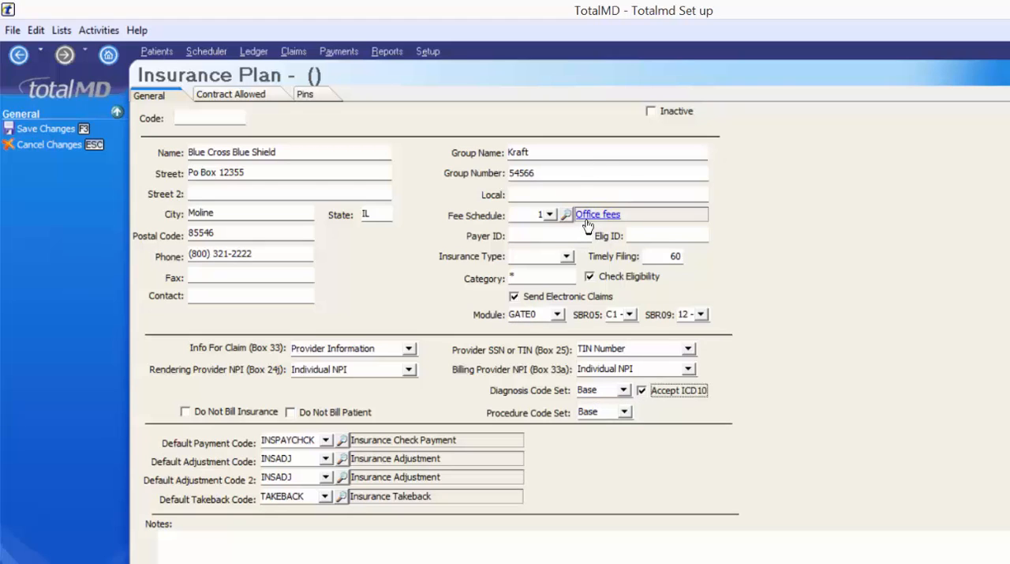
- Switch the plan to fee schedule 2, Discount fees -10%, and return it to fee schedule 1, Office fees
click(550, 215)
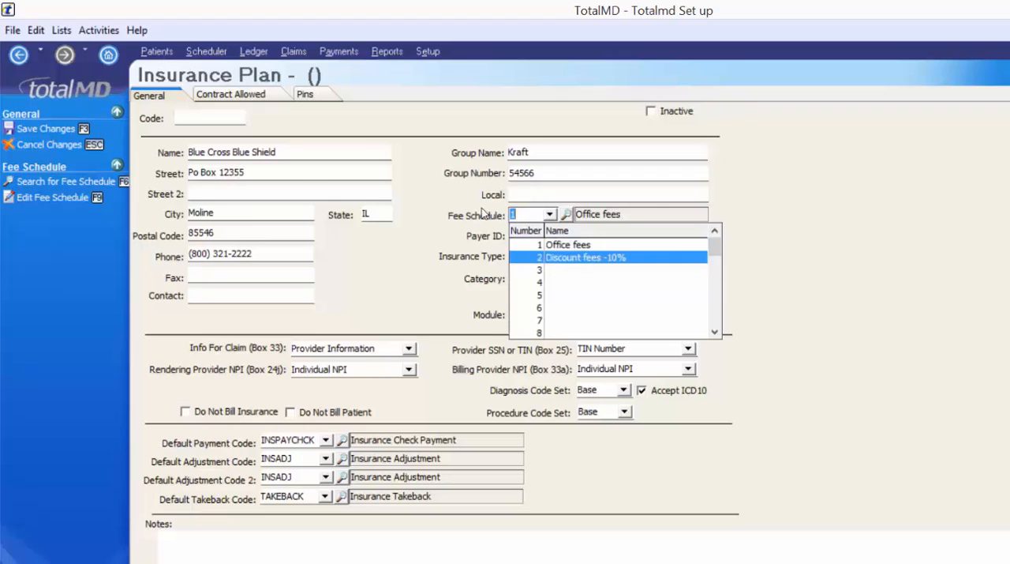
click(604, 260)
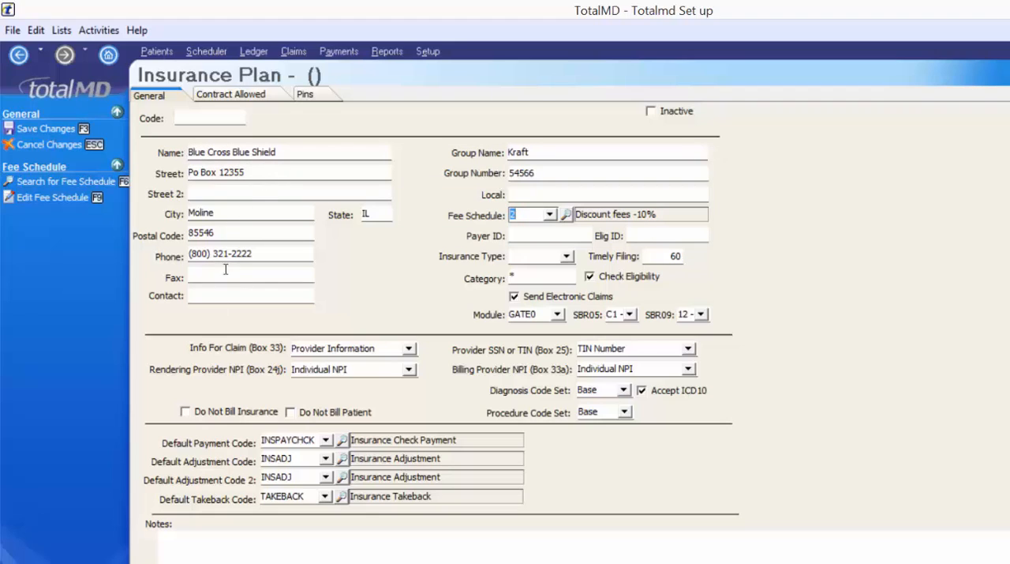
click(185, 414)
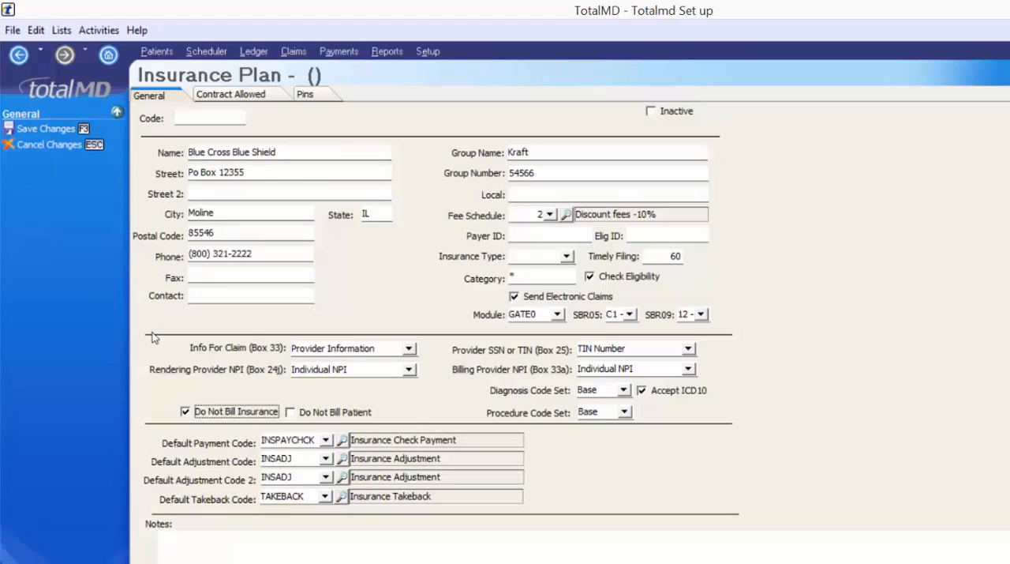
click(550, 215)
click(554, 244)
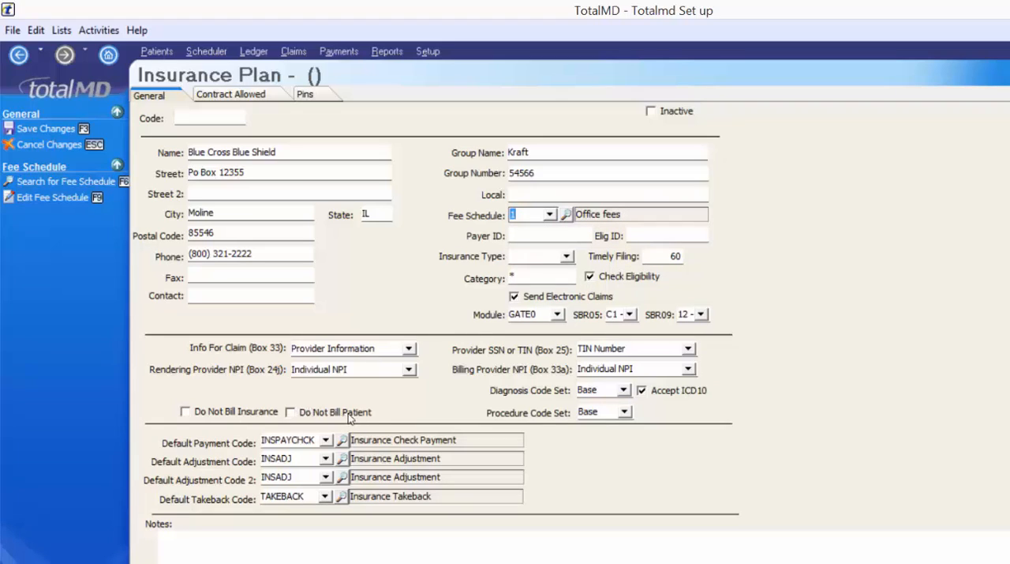
- Mark the plan as Do Not Bill Patient and keep INSPAYCHCK, Insurance Check Payment, as the default payment code
click(290, 414)
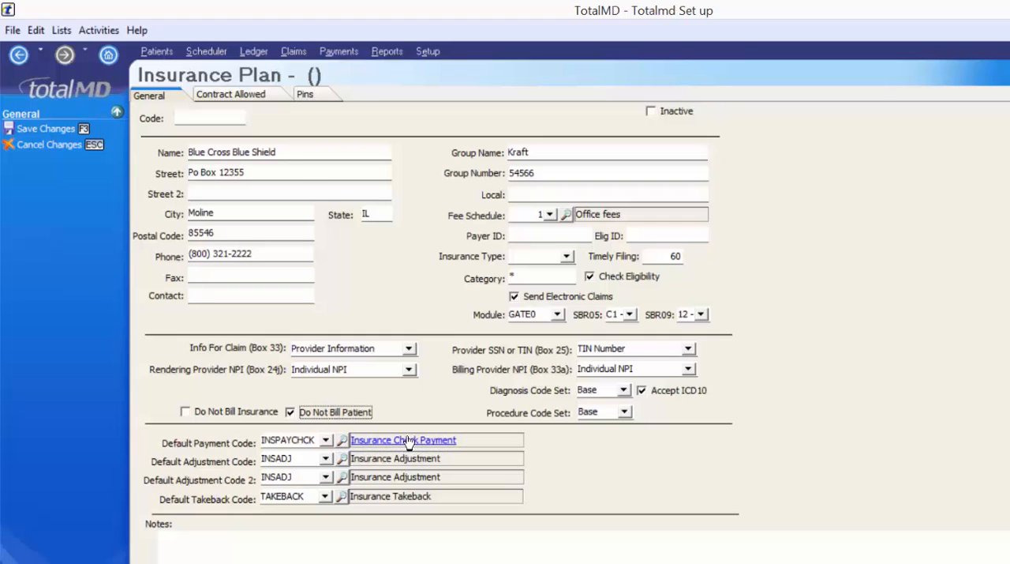
click(325, 442)
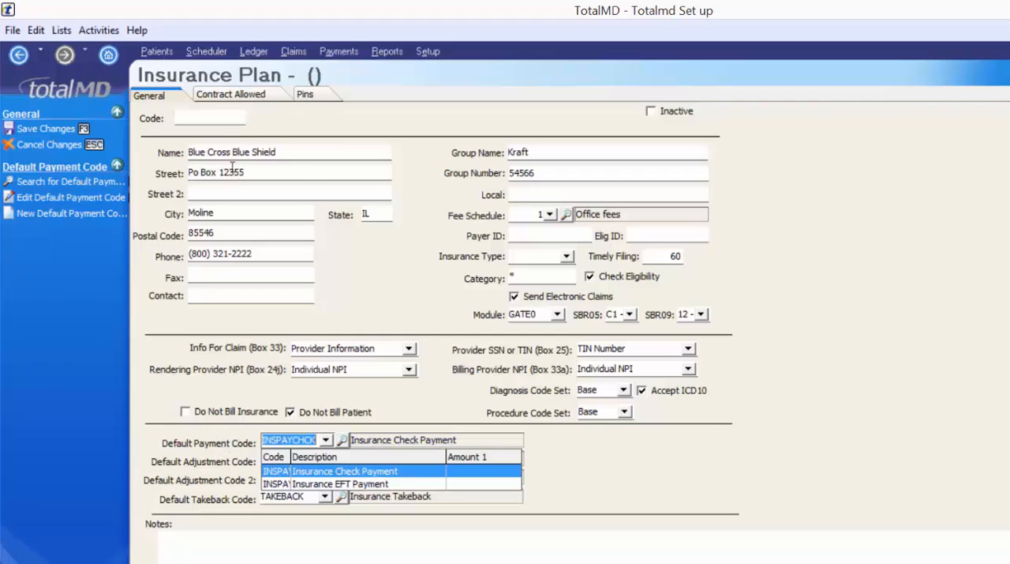
click(347, 444)
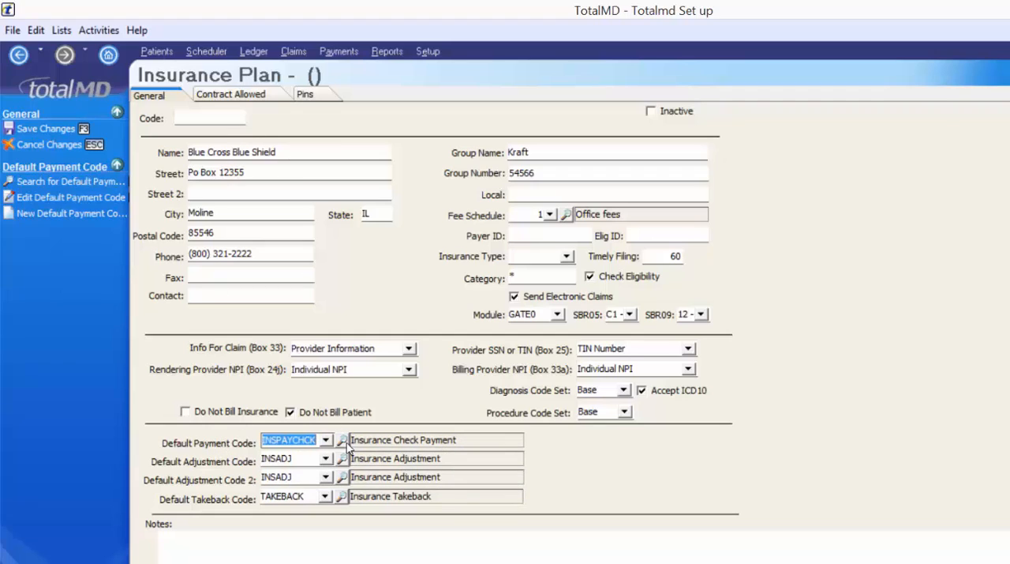
- Add a date- and time-stamped note to the plan reading ": 2 office visits per year."
click(169, 540)
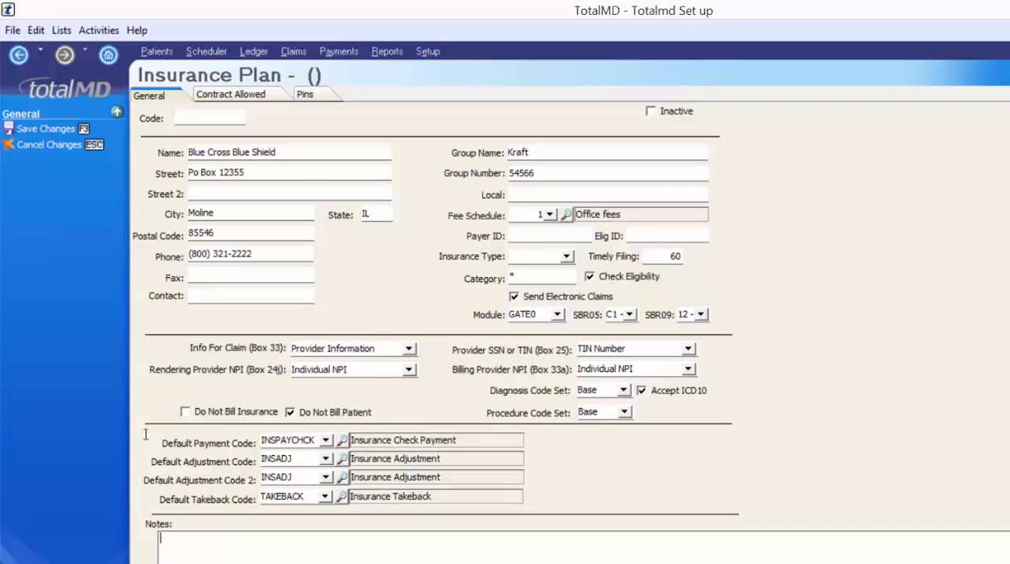
right_click(191, 540)
click(237, 340)
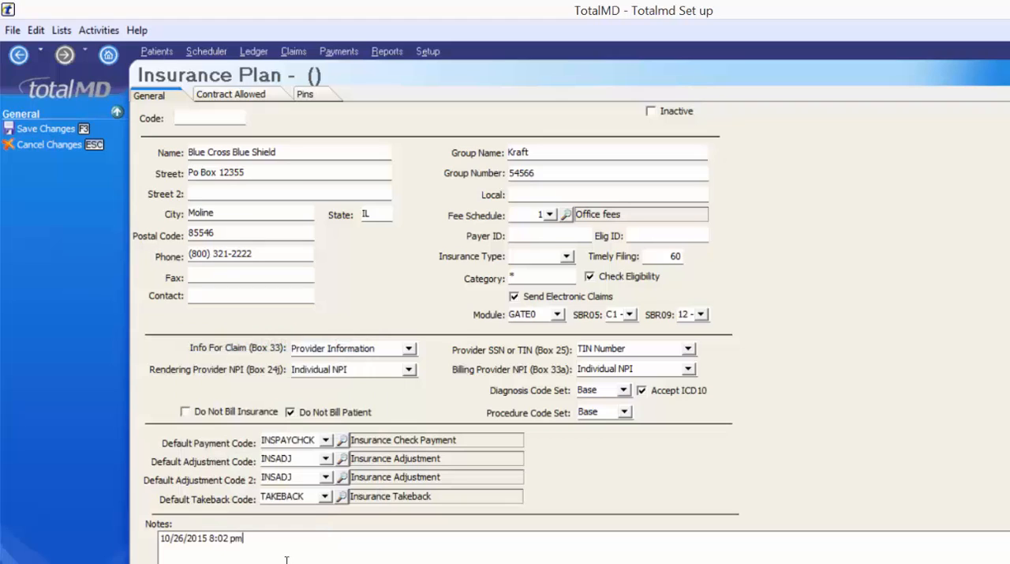
text(: 2 x)
key(BackSpace)
text(office visits per year.)
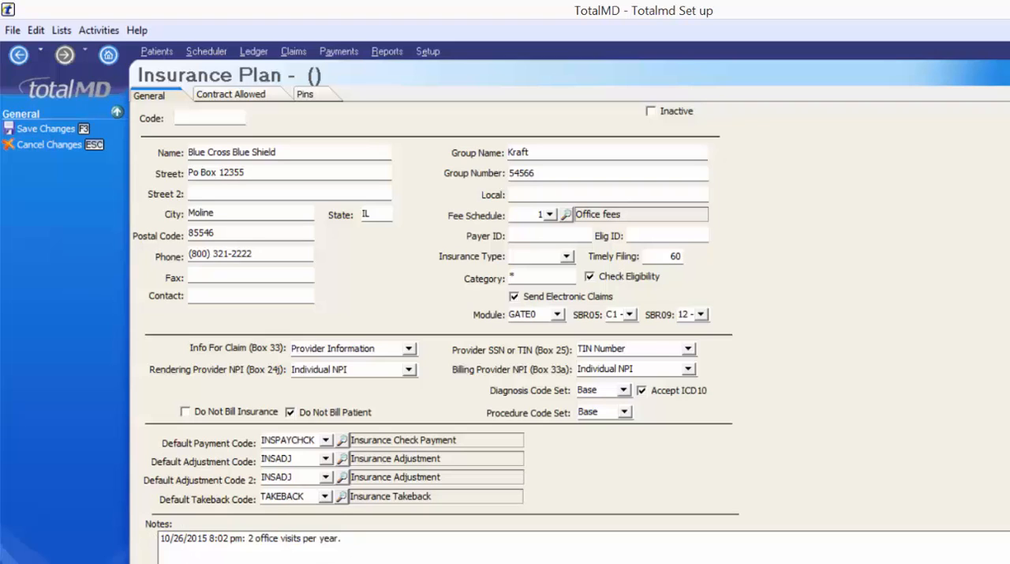
- Save the new plan and set the contract allowed amount for code 99213, Office visit, to $40.00
click(263, 96)
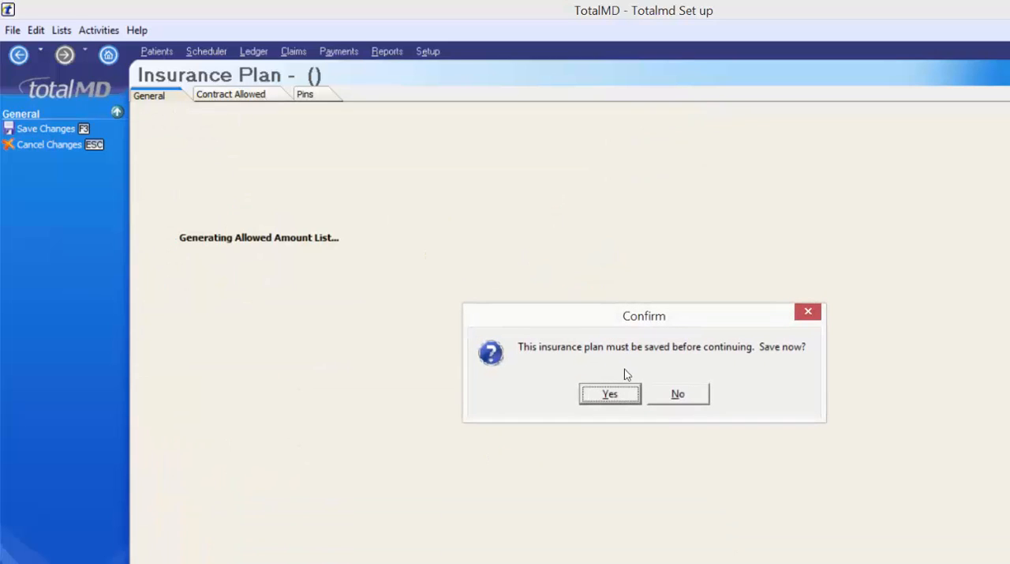
key(Return)
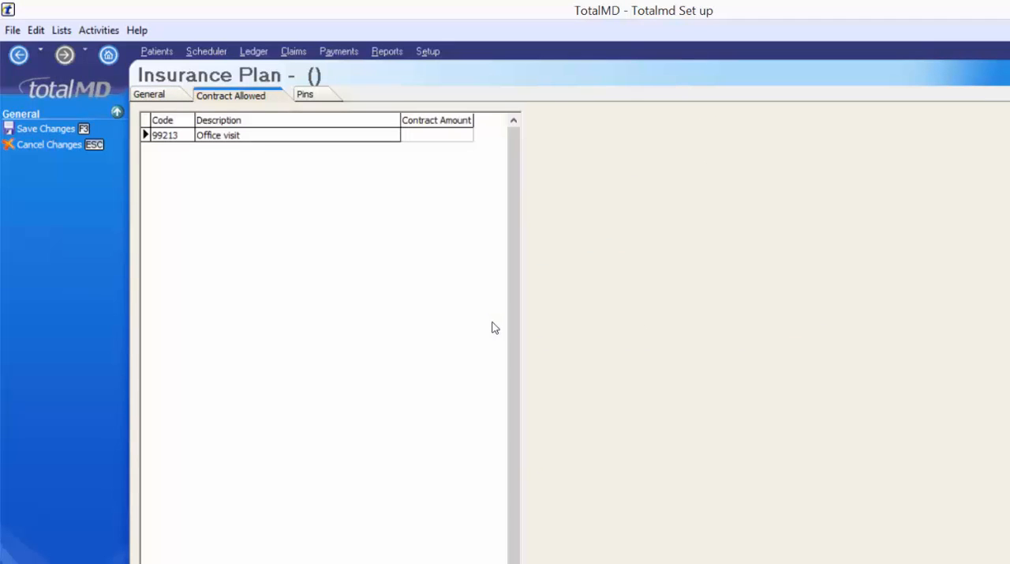
click(442, 134)
text(40)
key(Return)
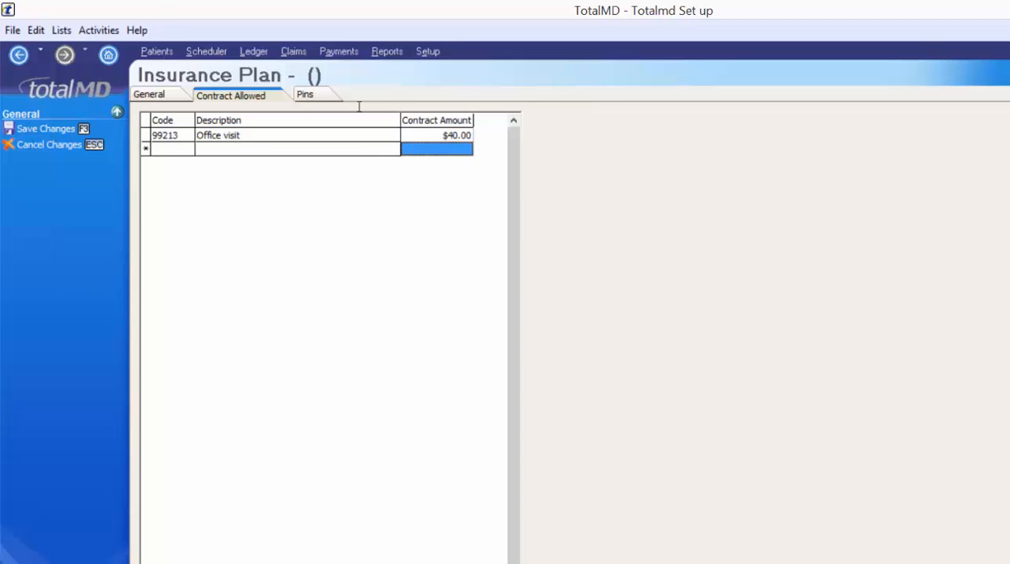
- Set the provider's PIN qualifier to 1B, Blue Shield Provider, and enter the provider's PIN for this plan
click(325, 96)
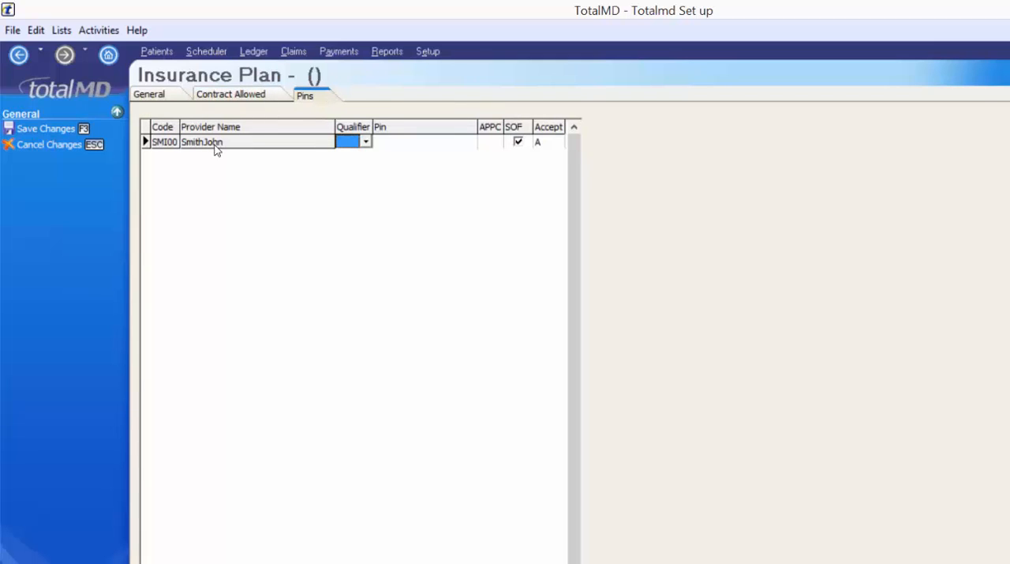
click(365, 141)
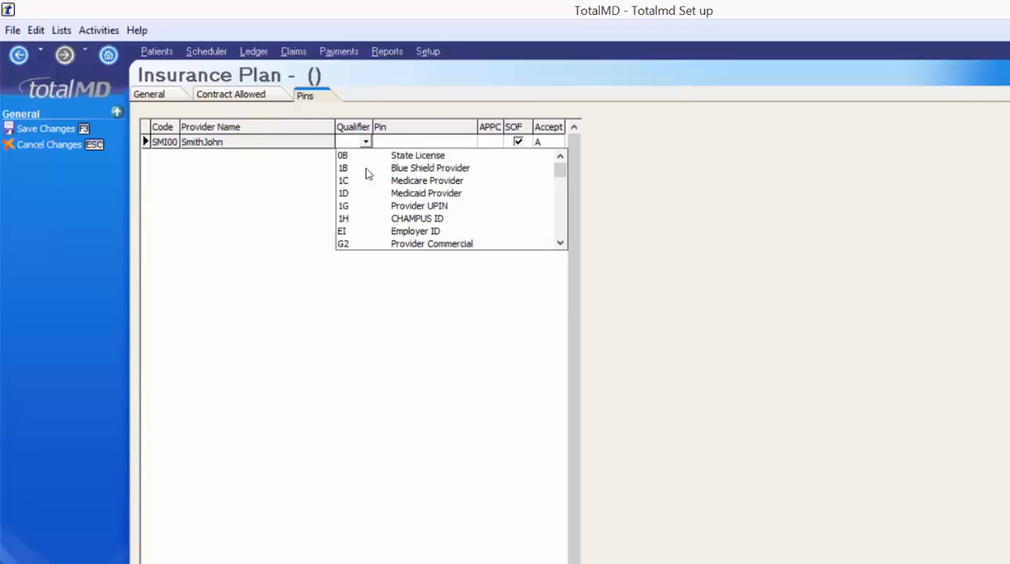
key(Return)
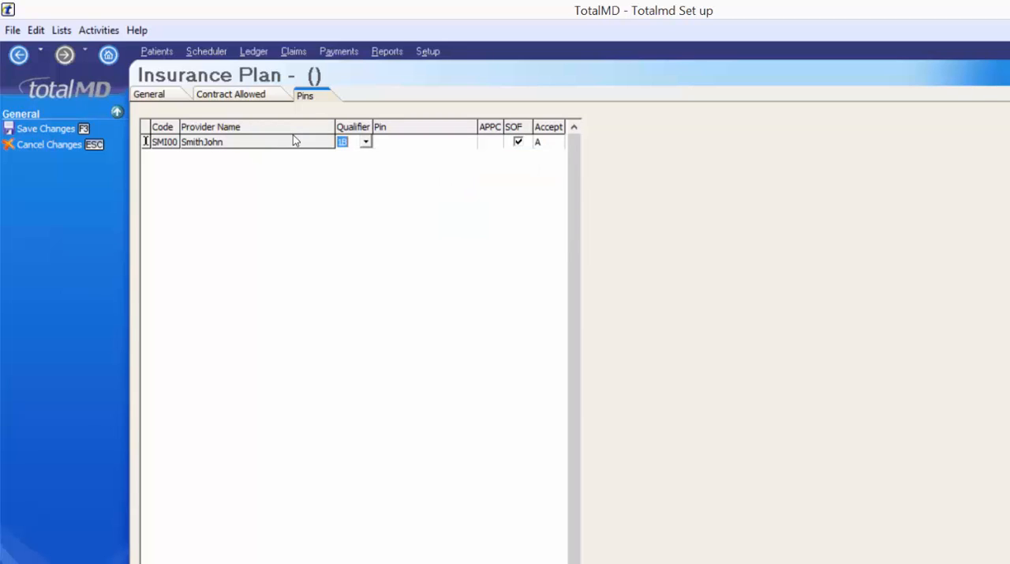
click(384, 145)
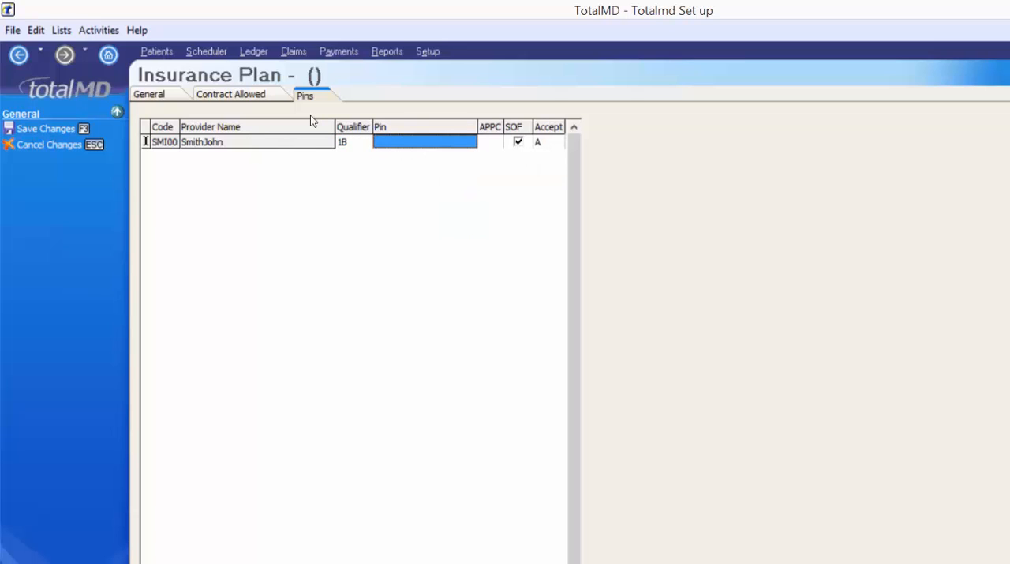
key(Return)
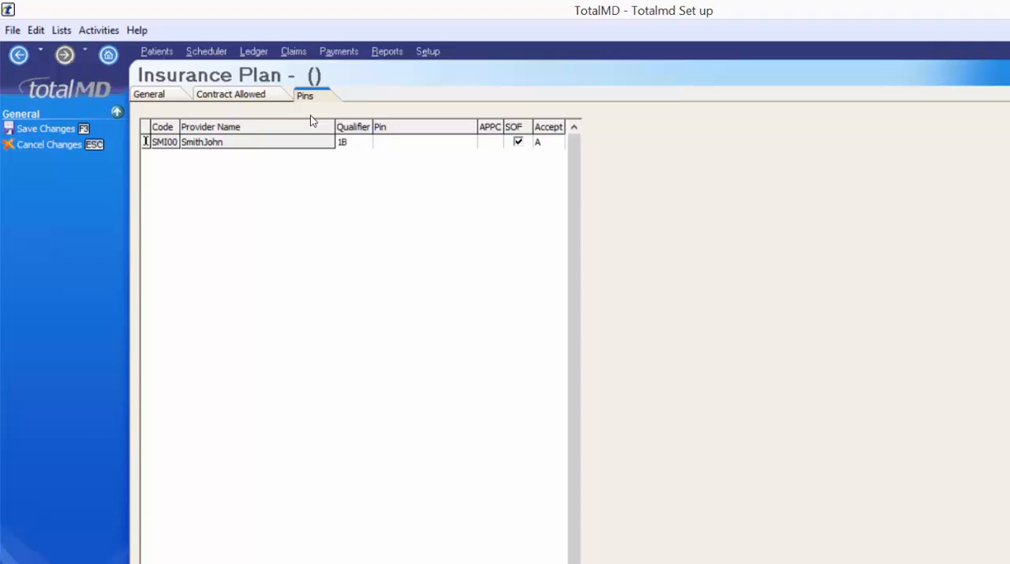
- Set the provider's APPC to A, Participating or Accept Assignment, save the insurance plan and close the plan list
click(493, 142)
click(497, 142)
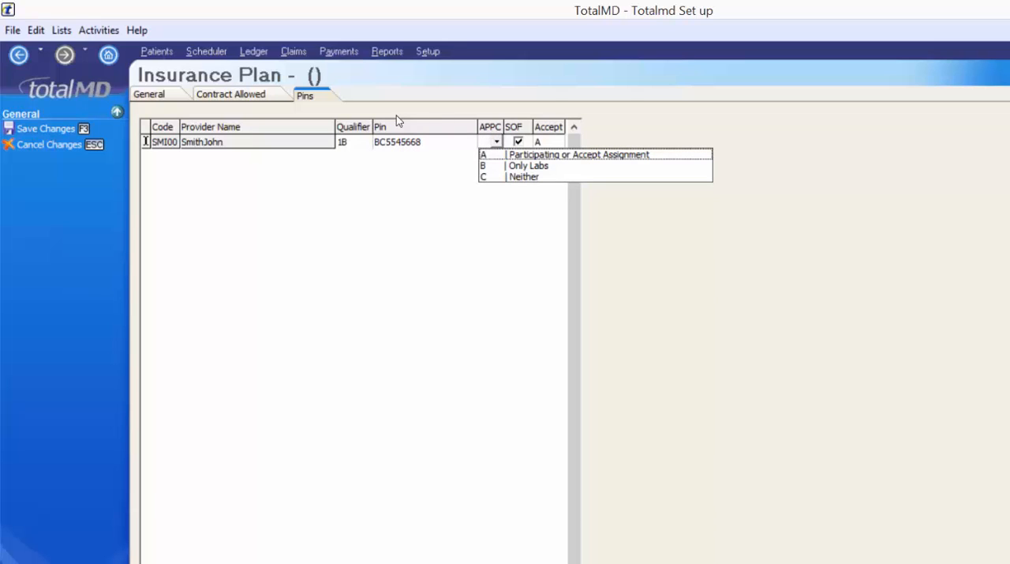
click(565, 162)
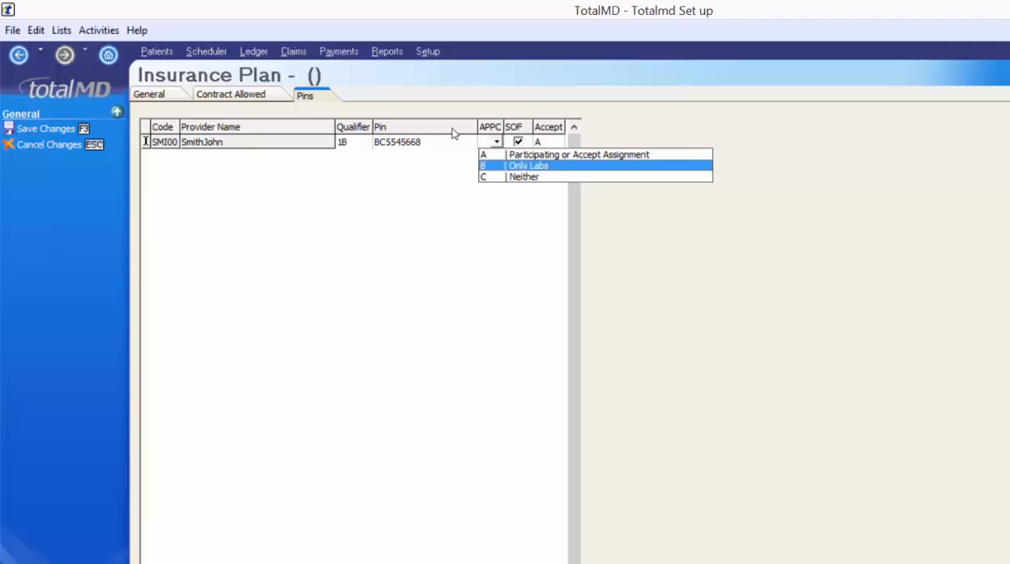
click(562, 154)
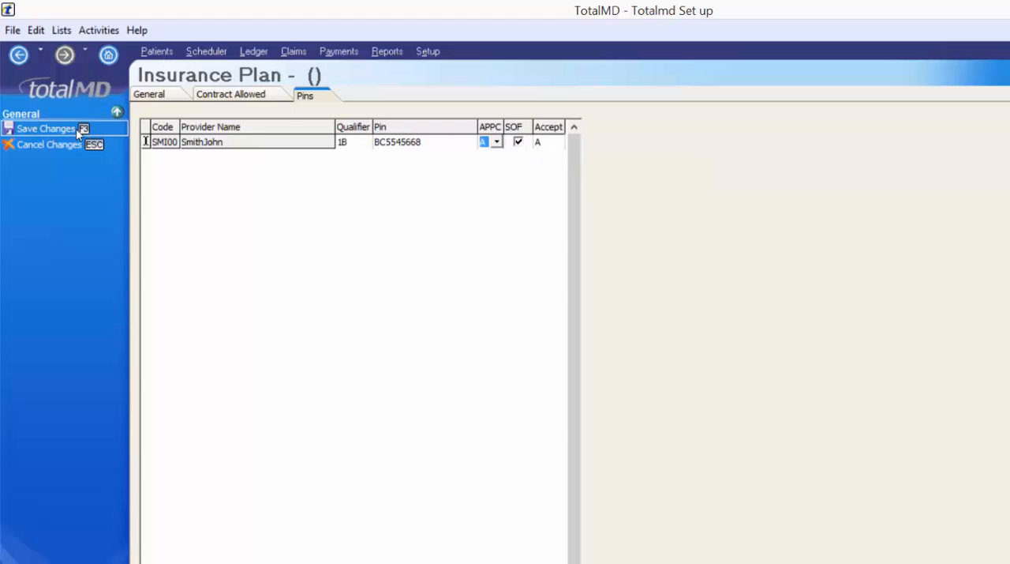
click(46, 129)
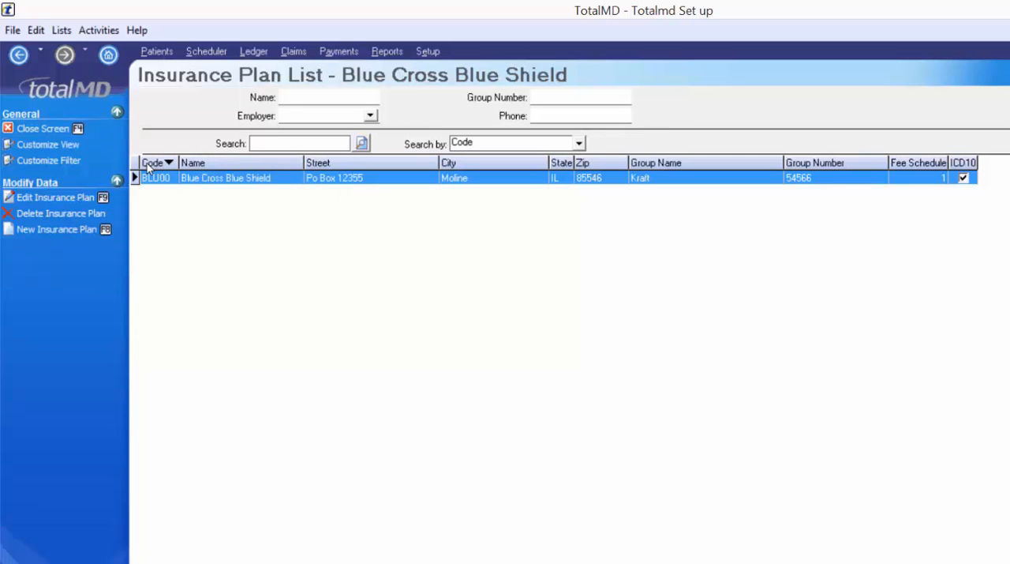
click(48, 128)
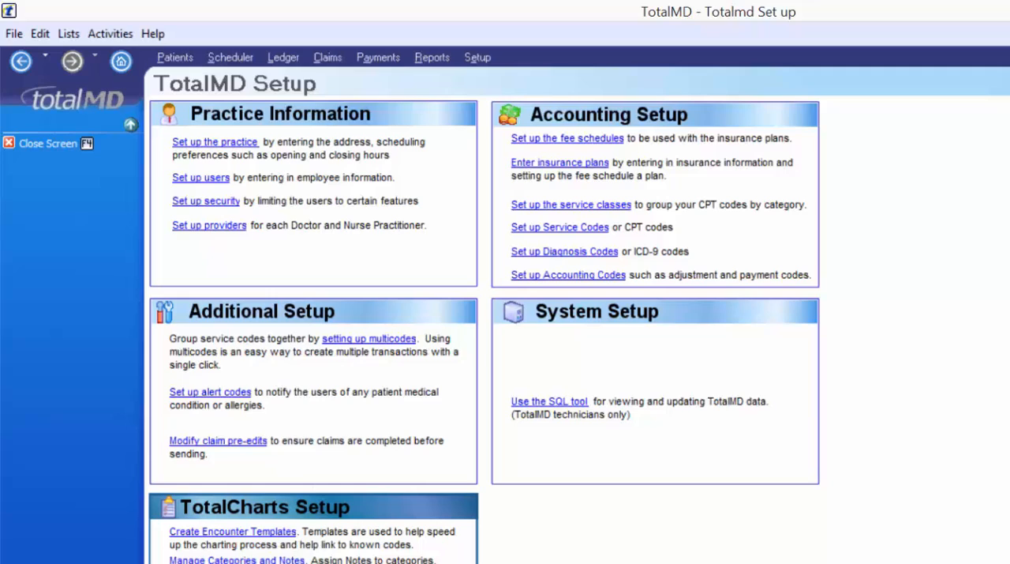
- Create a multicode with code INITIAL and description "Office visit with blood/uranalysis testing"
click(369, 339)
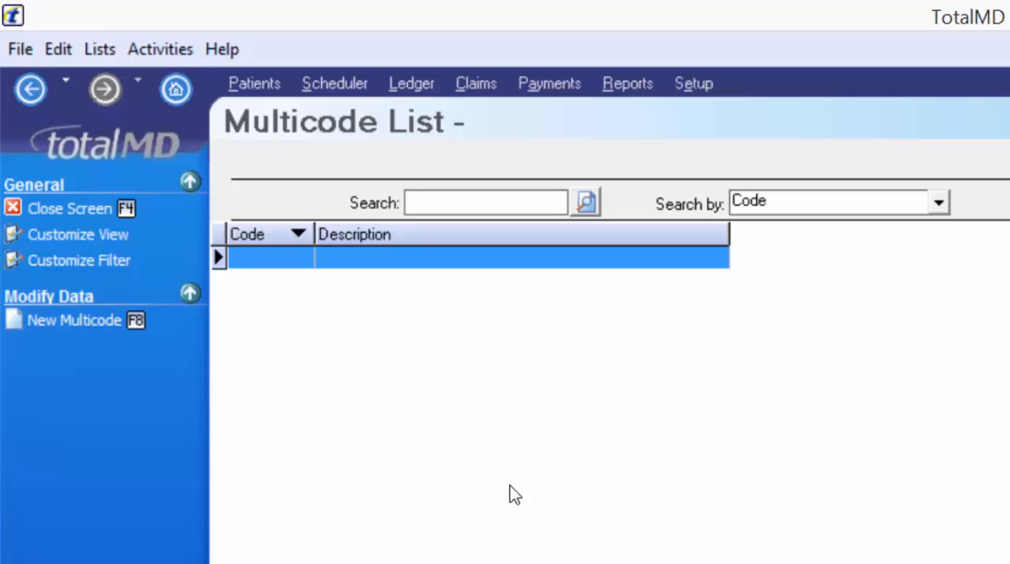
click(122, 329)
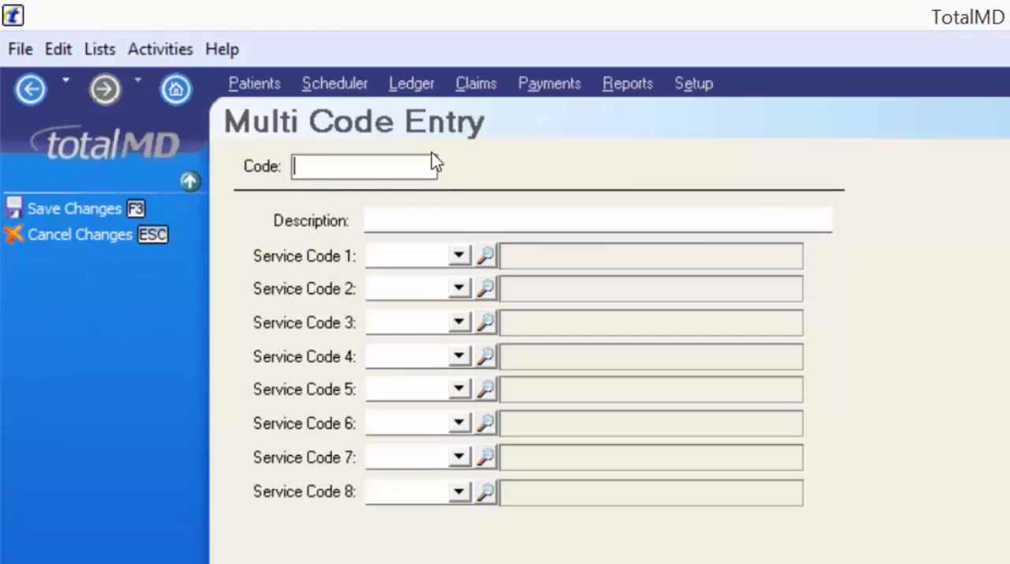
text(INITIAL)
key(Tab)
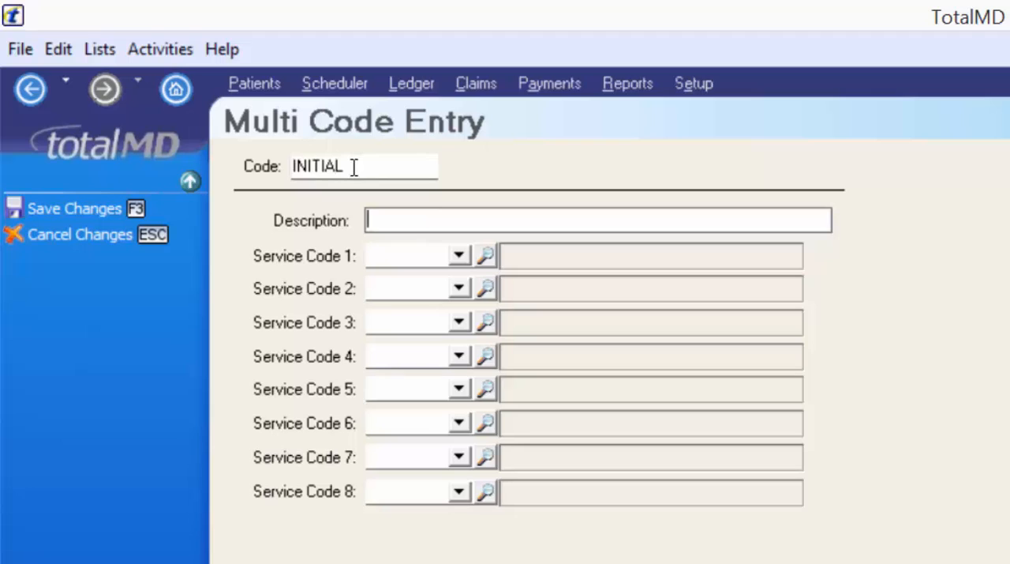
text(Office v)
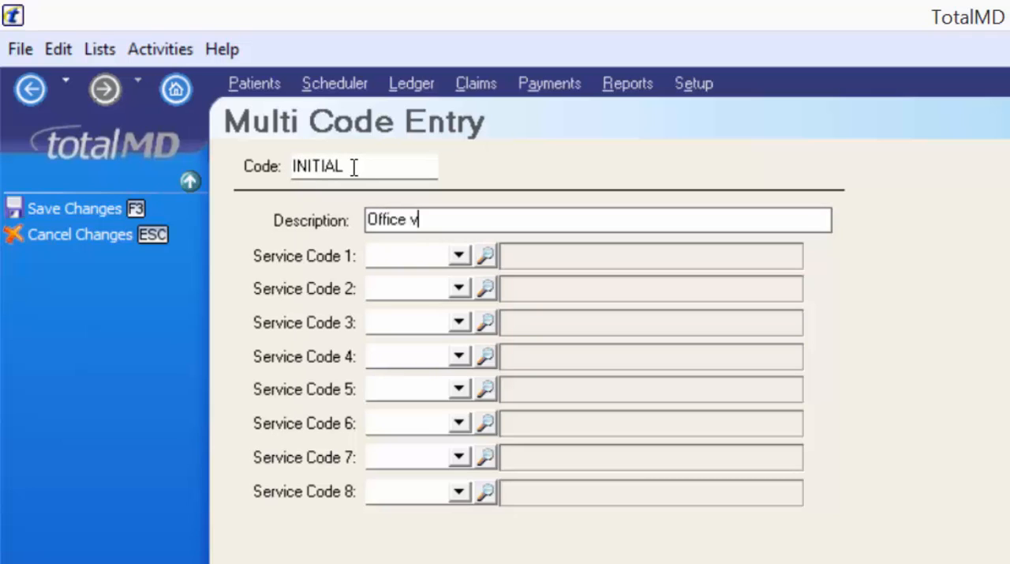
text(isit with bl)
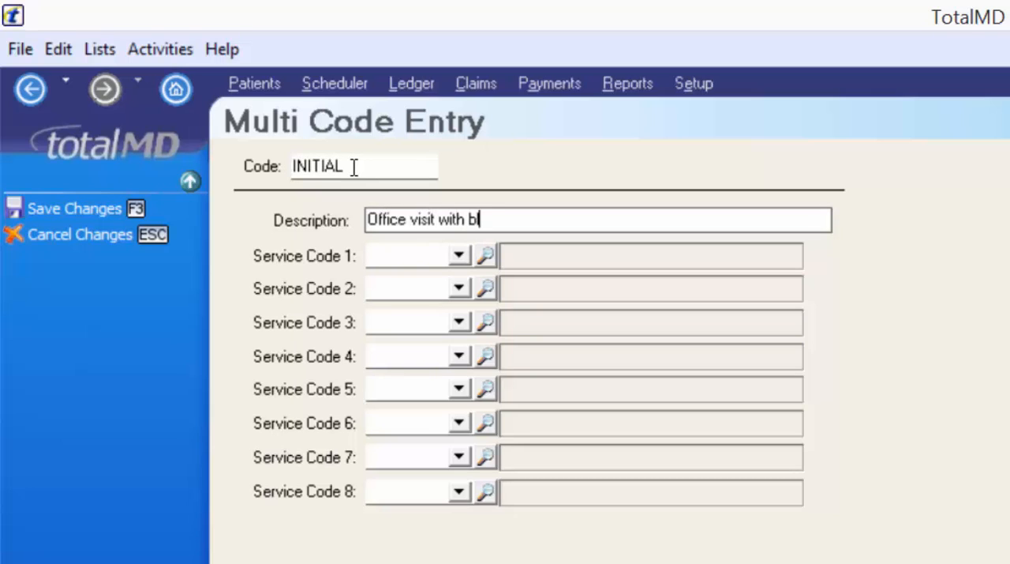
text(lod/uranal)
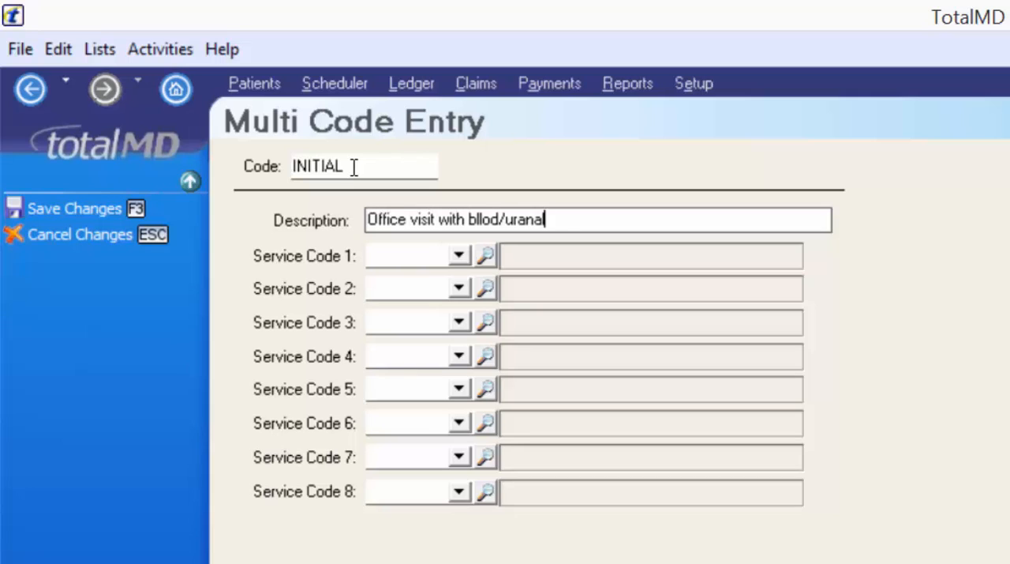
text(ysis testing)
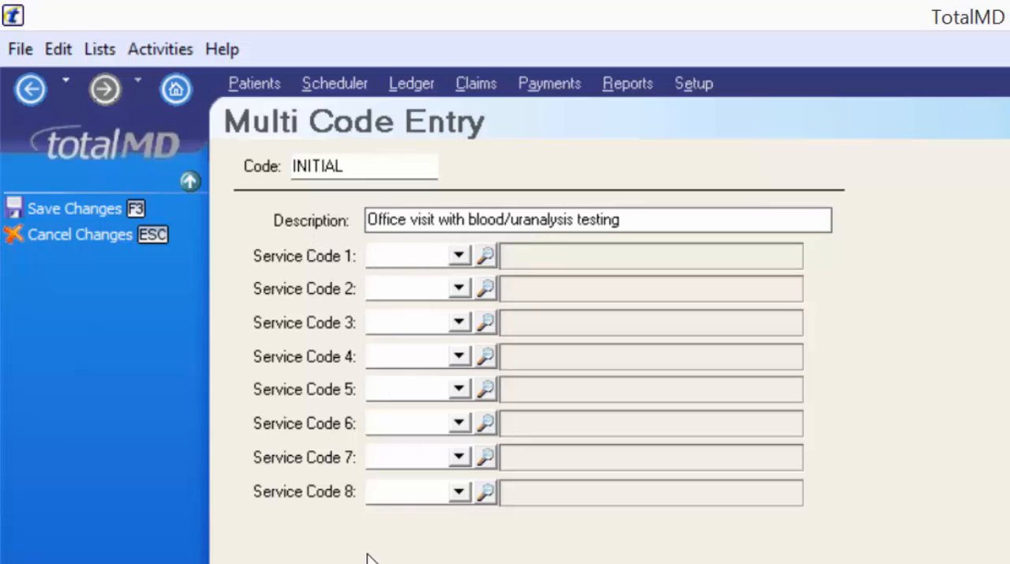
- Assign 99213, Office visit, as the multicode's Service Code 1, save the multicode and close the multicode list
click(467, 254)
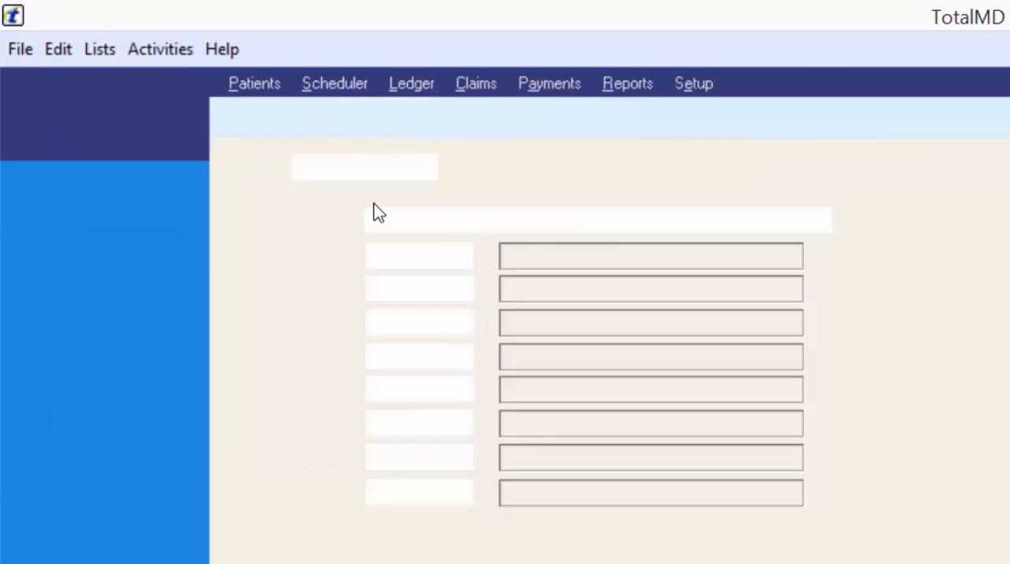
click(455, 304)
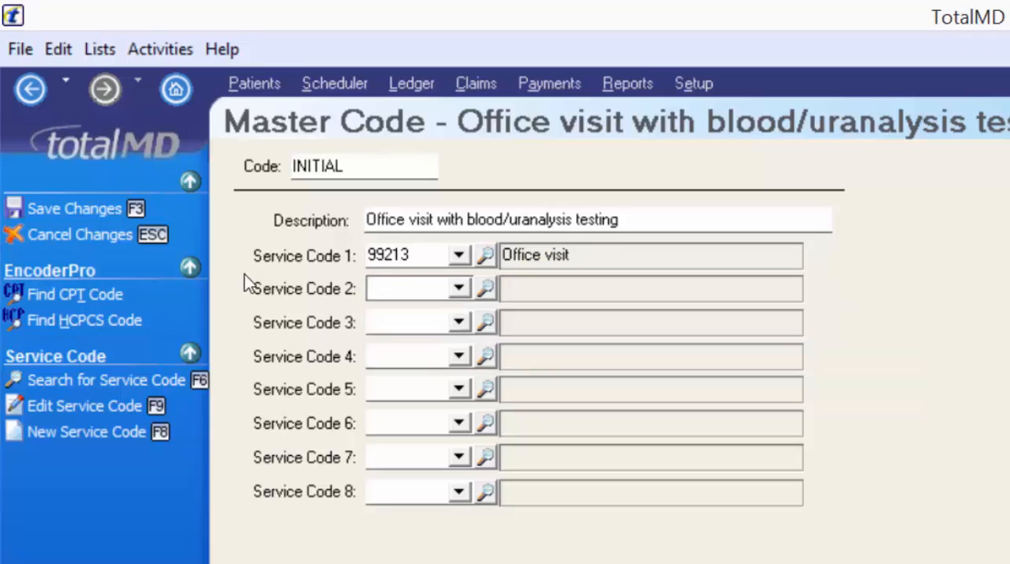
click(393, 327)
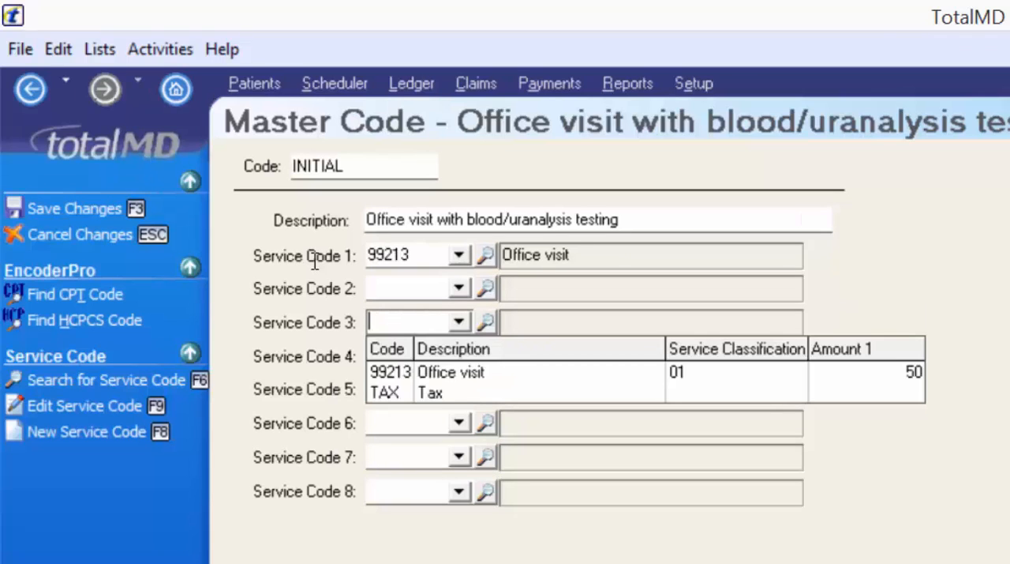
click(322, 323)
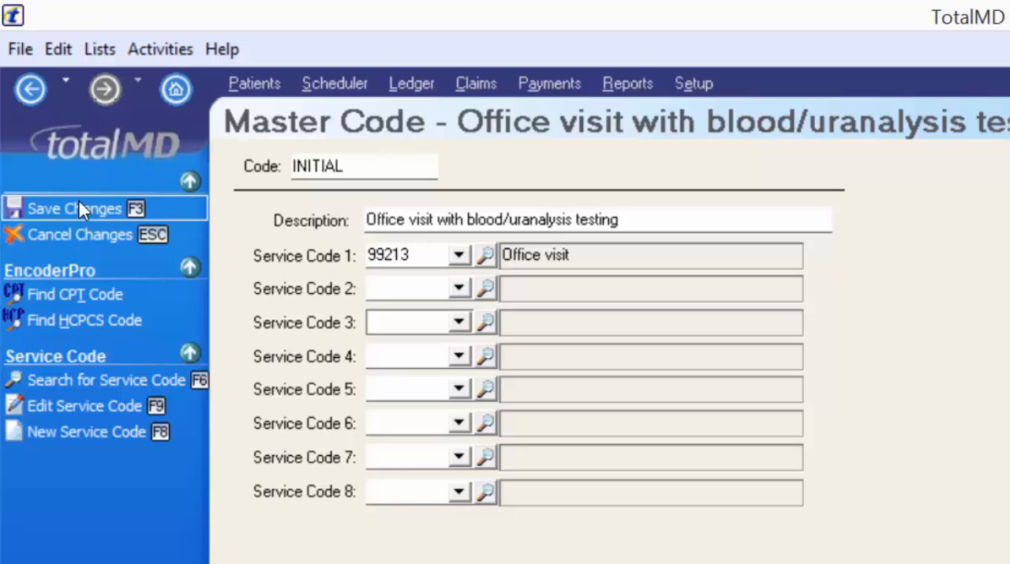
click(64, 161)
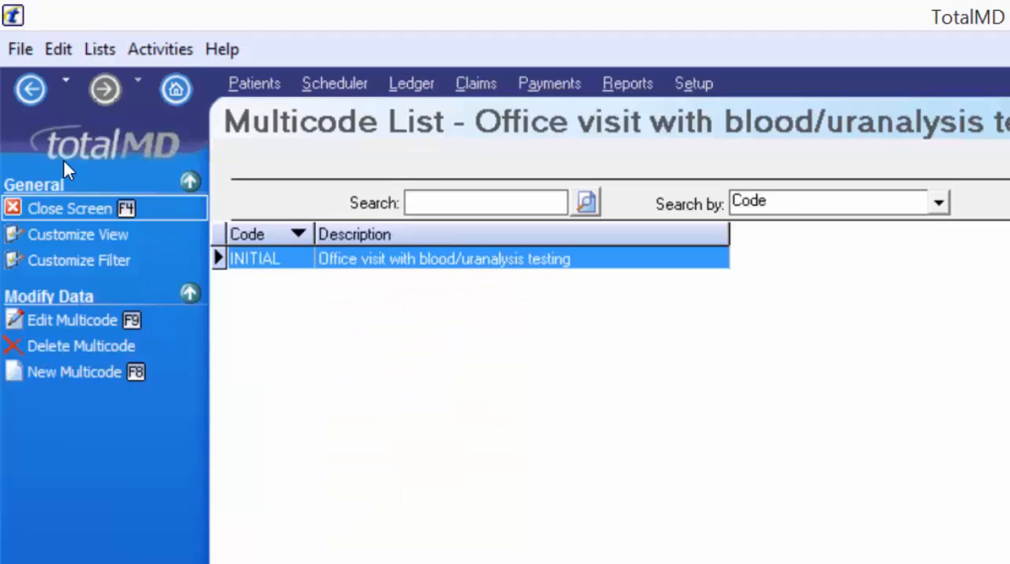
click(64, 161)
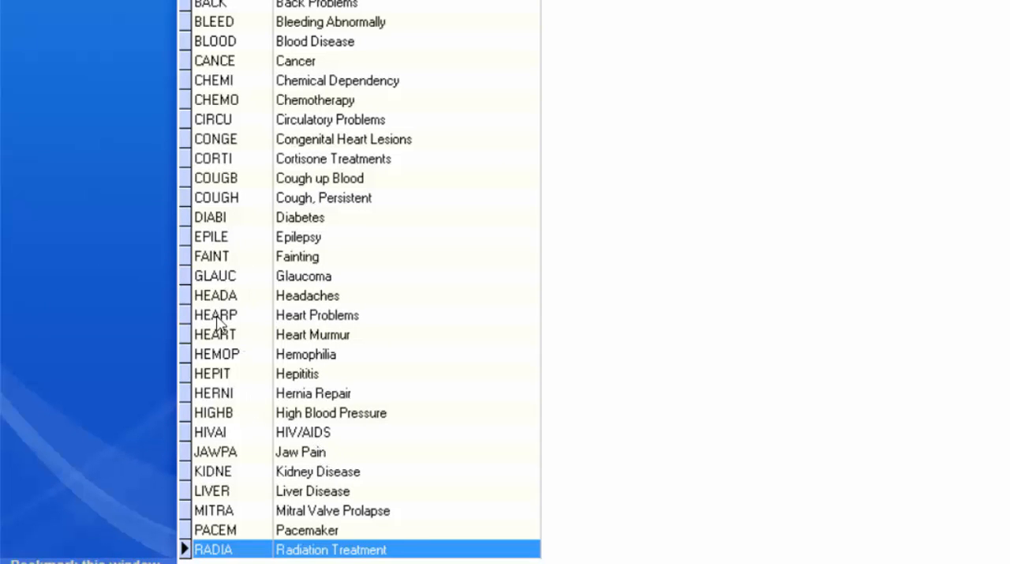
- Create a new alert with code JOINT and name "Joint Replacement"
scroll(209, 426, down, 1)
click(224, 435)
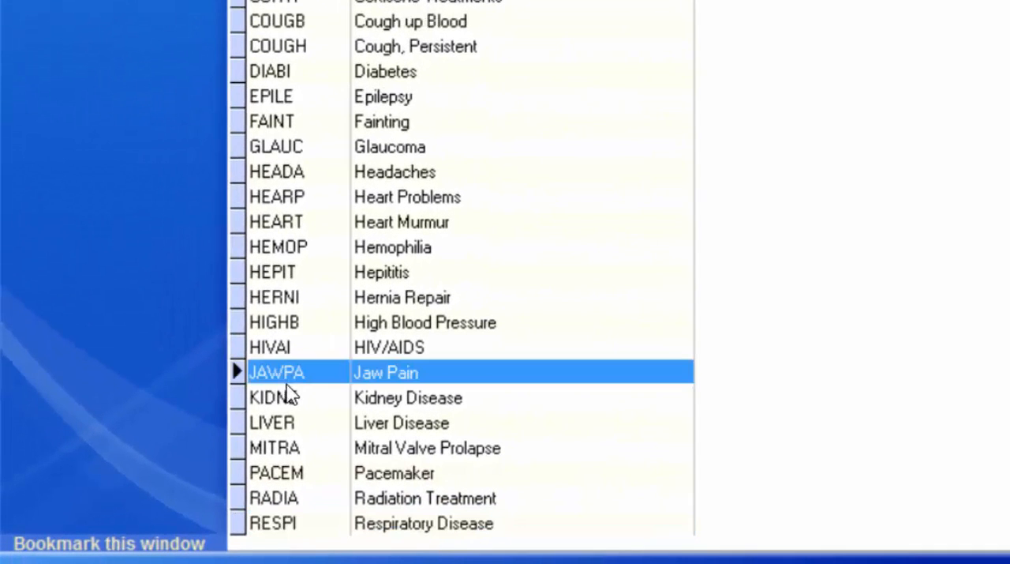
click(258, 400)
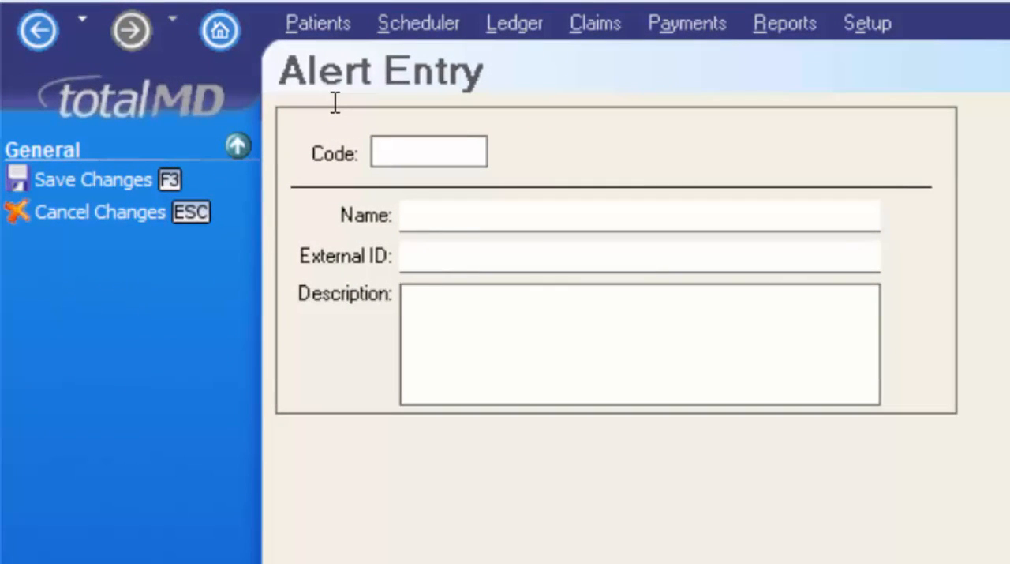
text(JOINT)
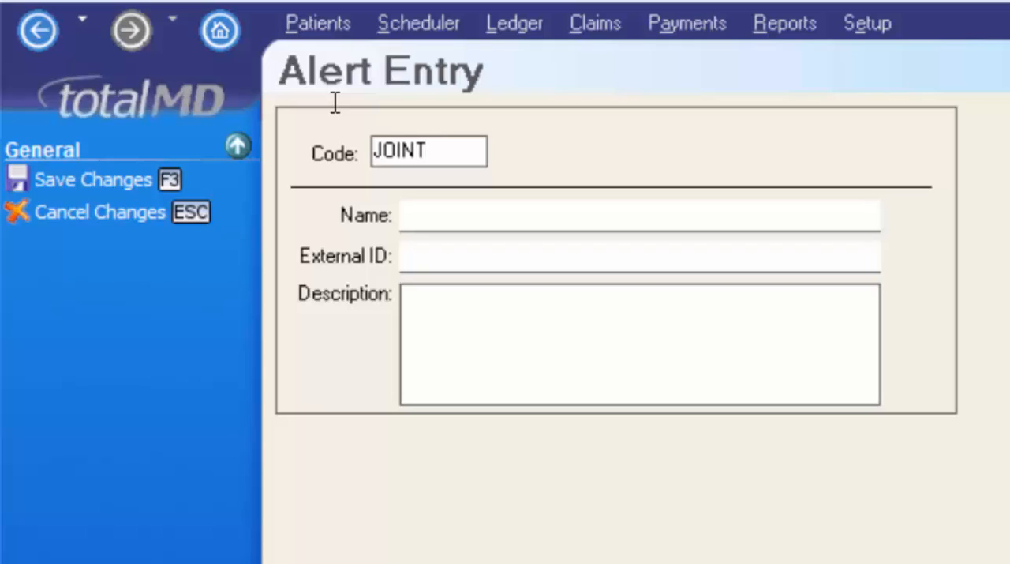
key(Tab)
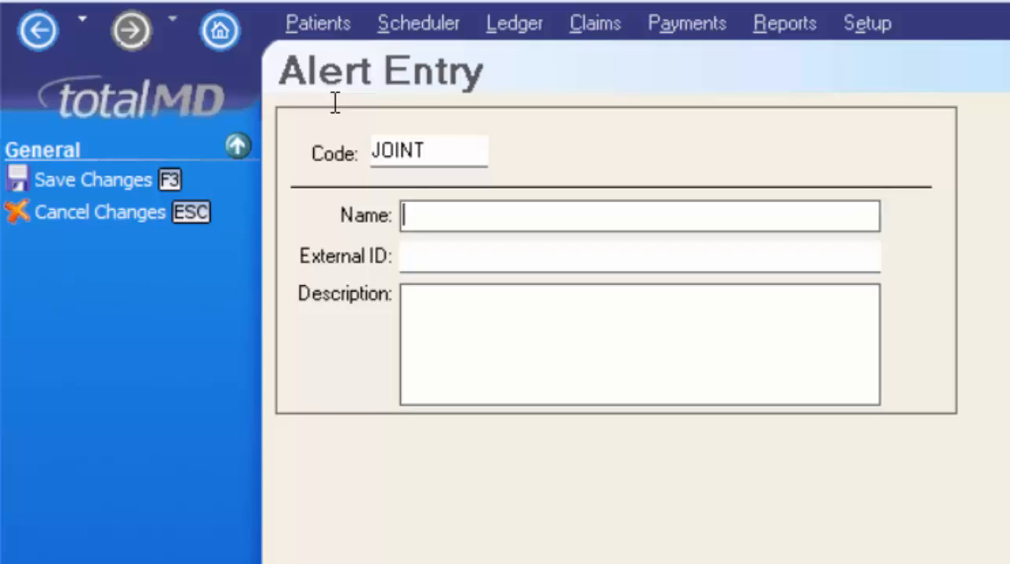
text(Joiny)
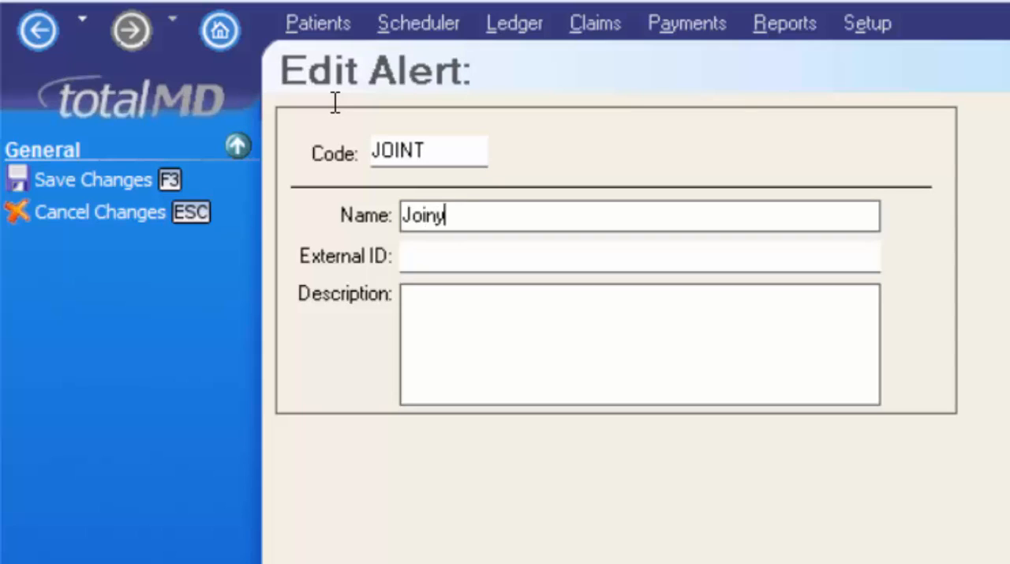
key(BackSpace)
text(t Replace)
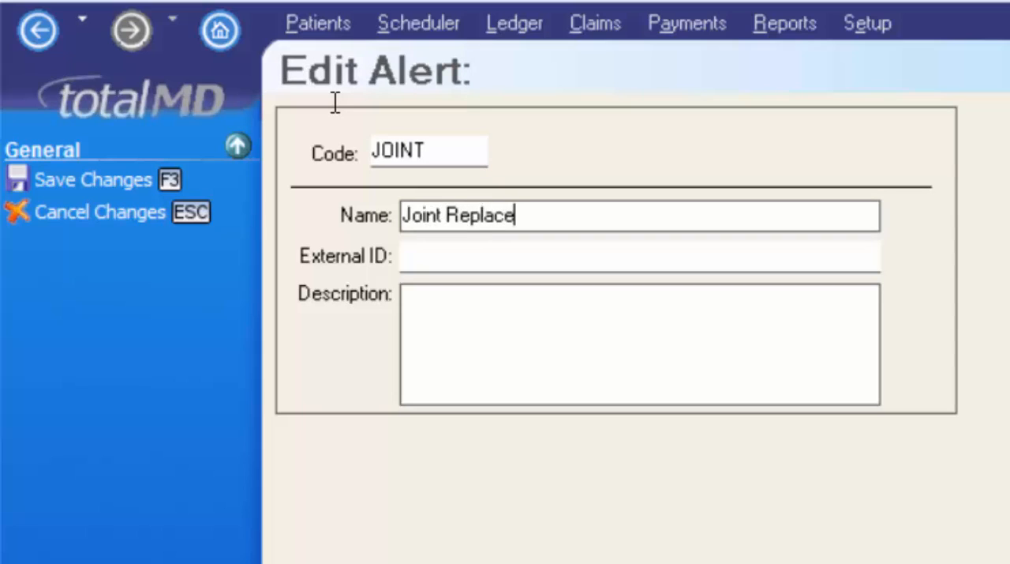
text(ment)
key(Tab)
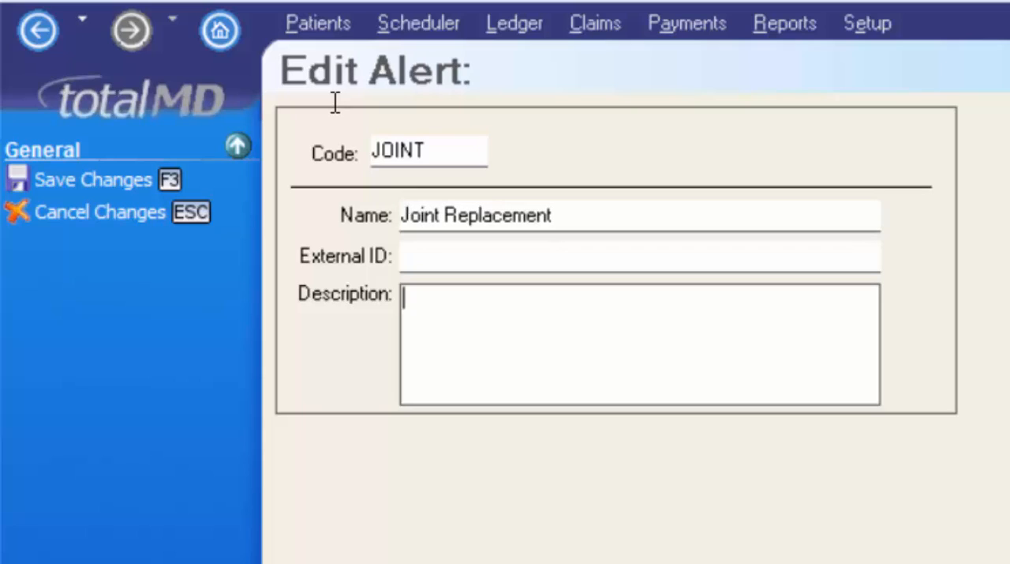
- Set the alert's description to "Joint Replacement", save it, locate its entry among the alerts and close the alert list
text(Joint Replacement)
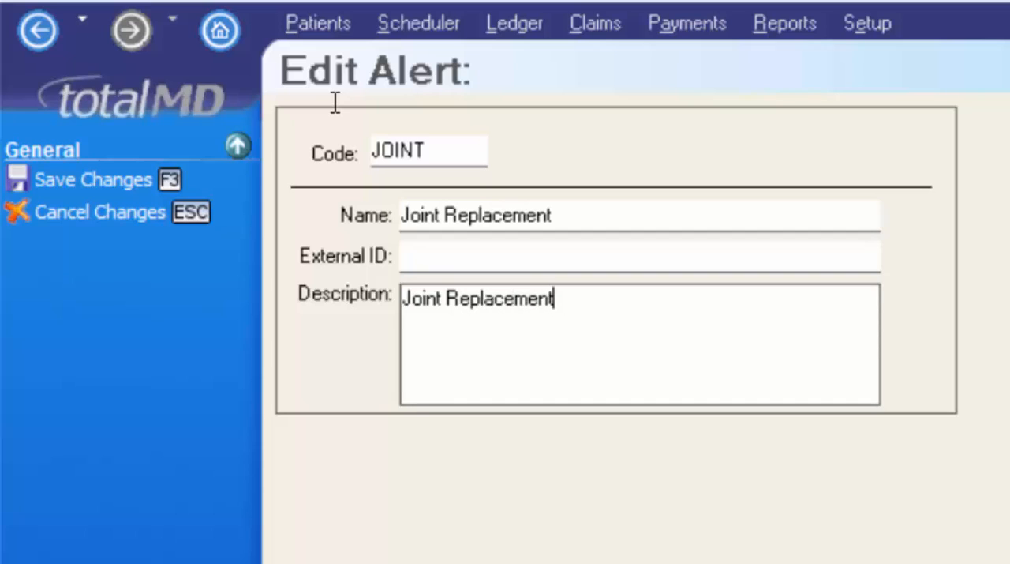
click(102, 178)
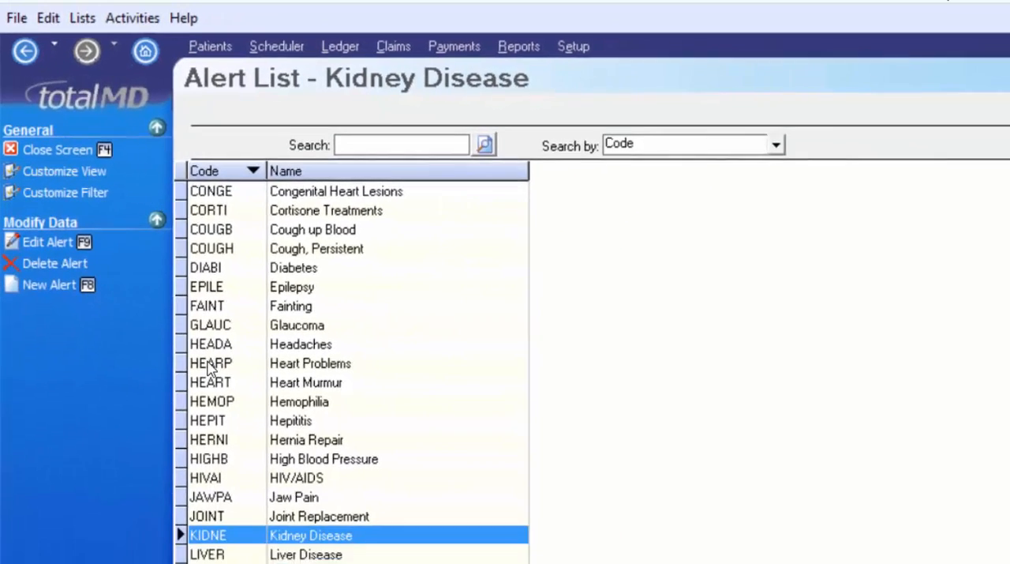
click(207, 421)
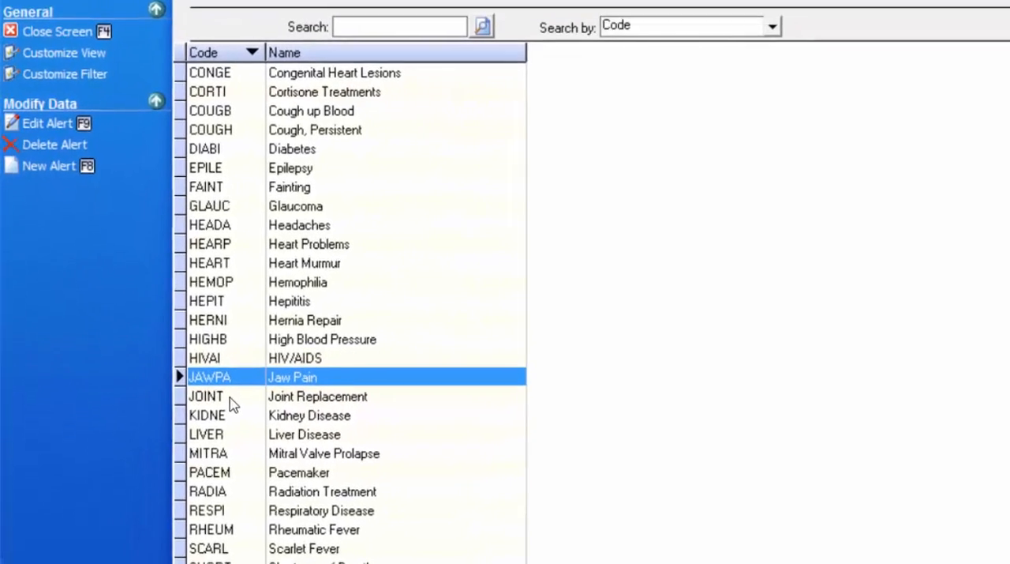
click(204, 432)
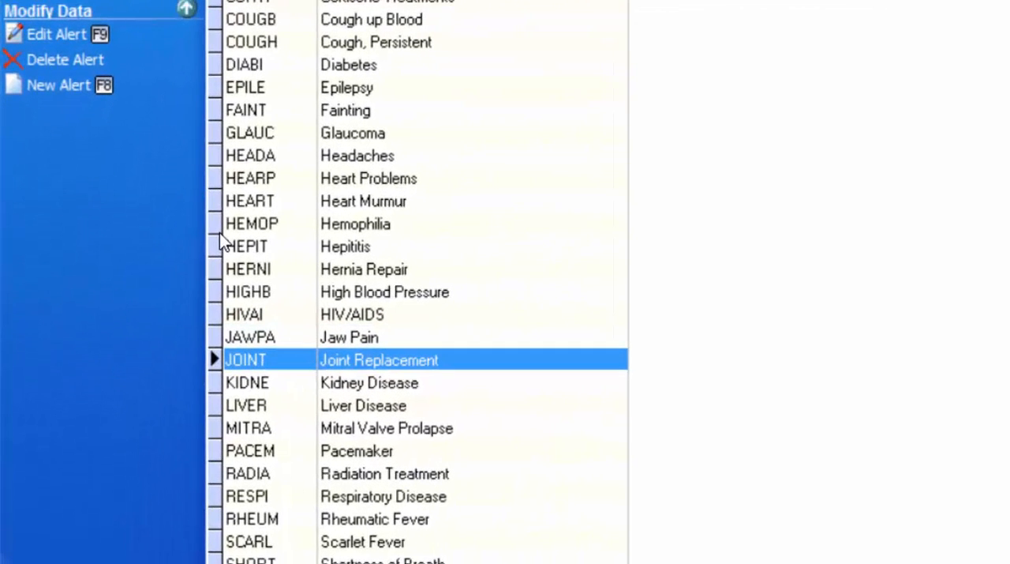
click(270, 378)
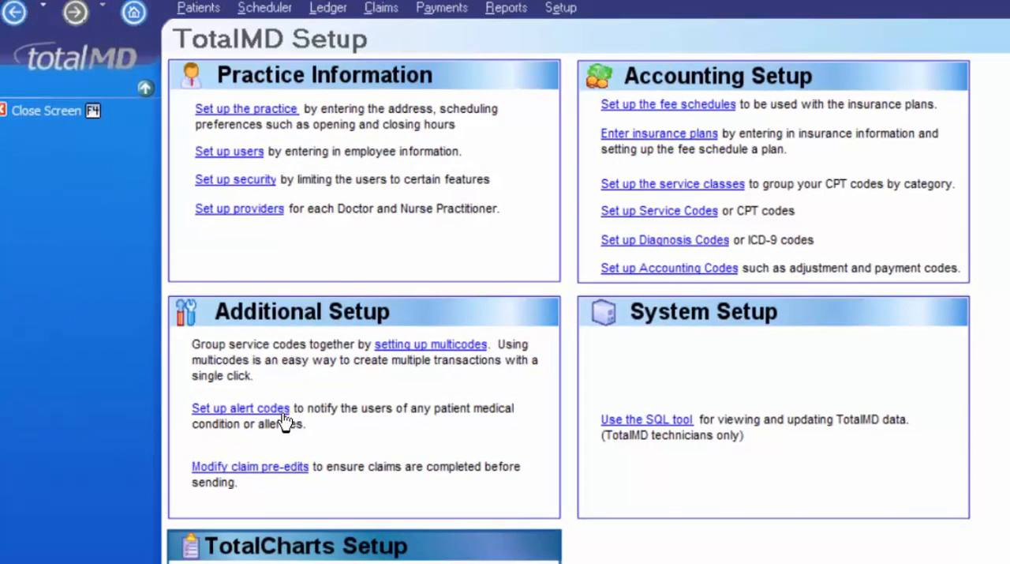
- Disable the Subscriber Street claim pre-edit, save it and close the claim edit list
click(272, 471)
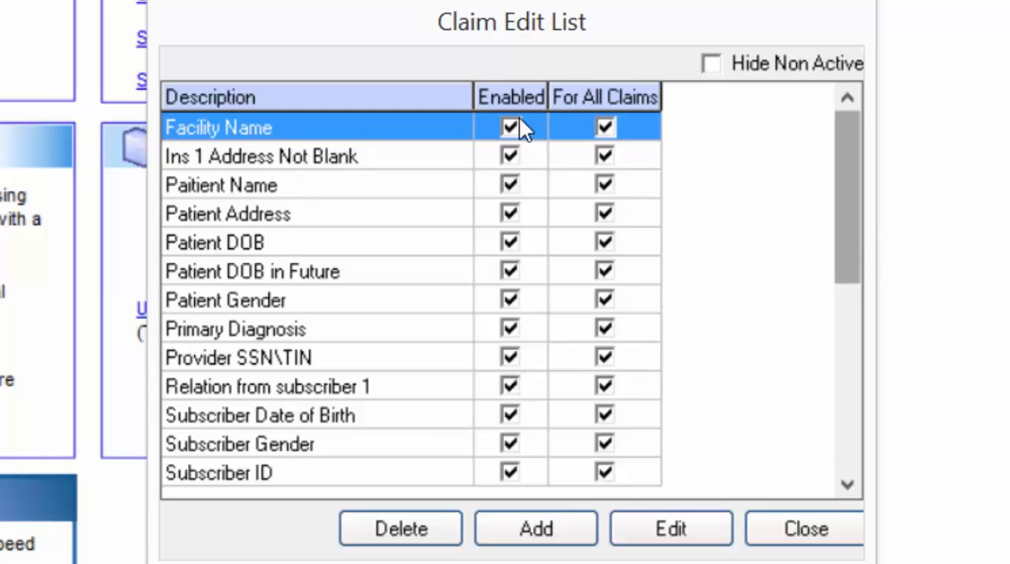
drag(849, 247, 819, 442)
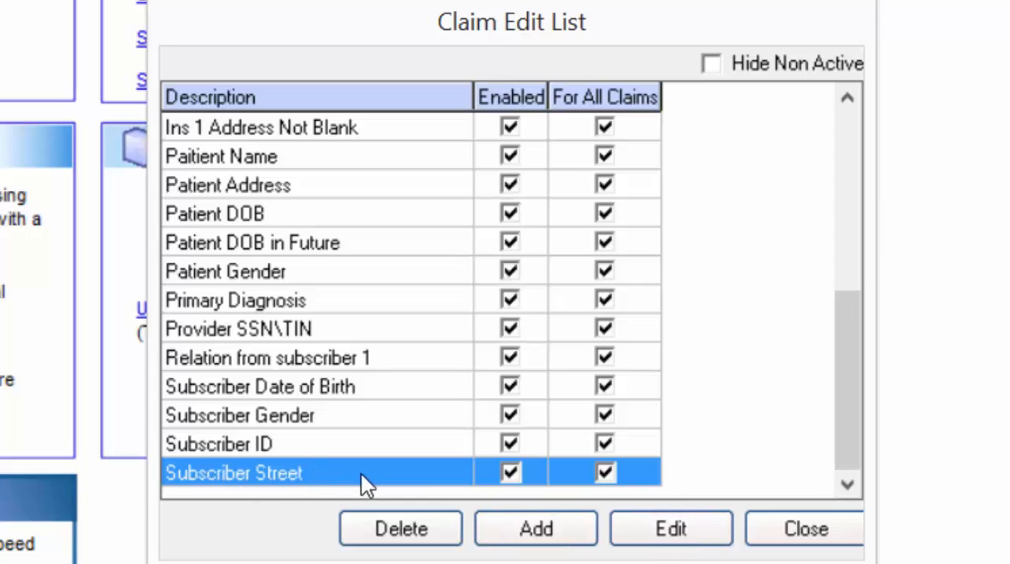
click(671, 527)
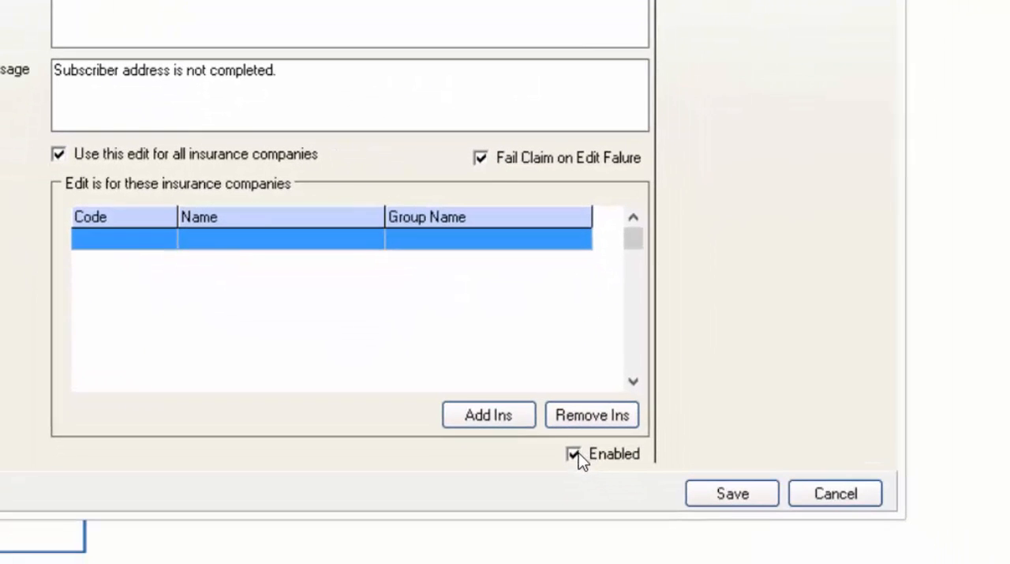
click(630, 544)
click(734, 483)
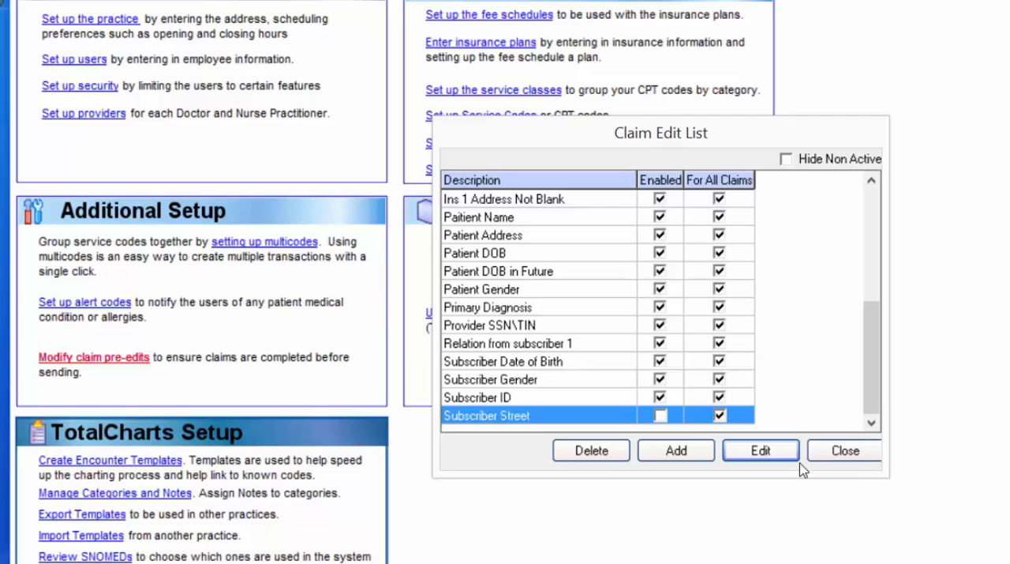
click(845, 462)
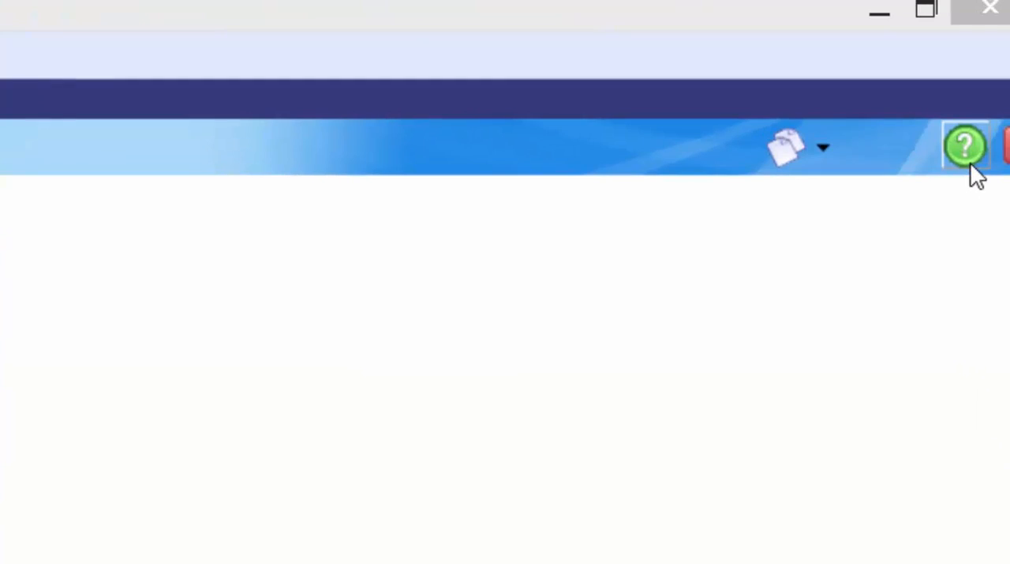
- View the help manual from the setup screen and the help topic for the practice preferences, closing the help each time
click(971, 169)
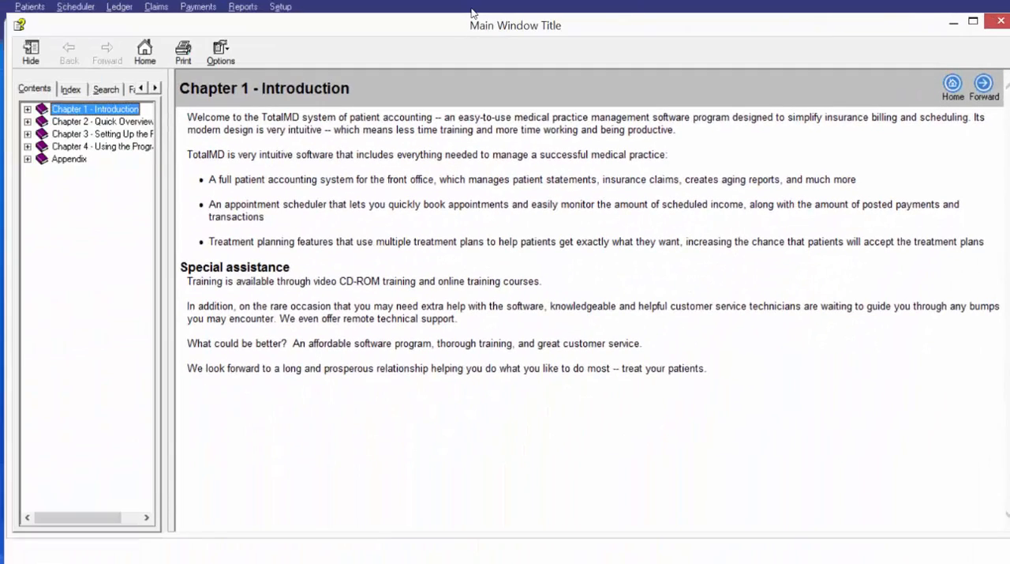
drag(617, 20, 778, 4)
drag(923, 5, 828, 1)
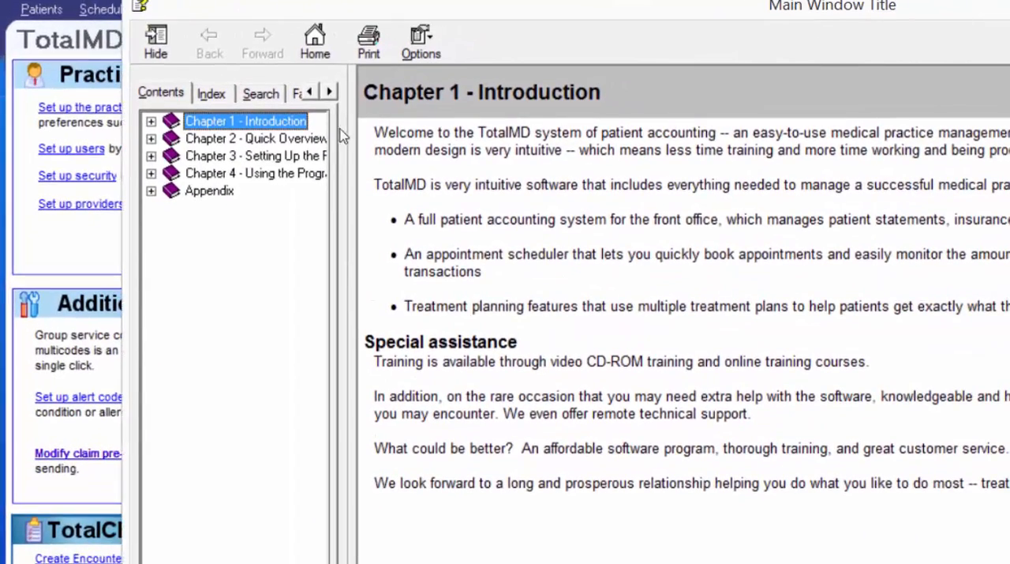
mouse_move(1009, 17)
mouse_down()
mouse_move(927, 7)
mouse_move(997, 18)
mouse_up()
key(alt+F4)
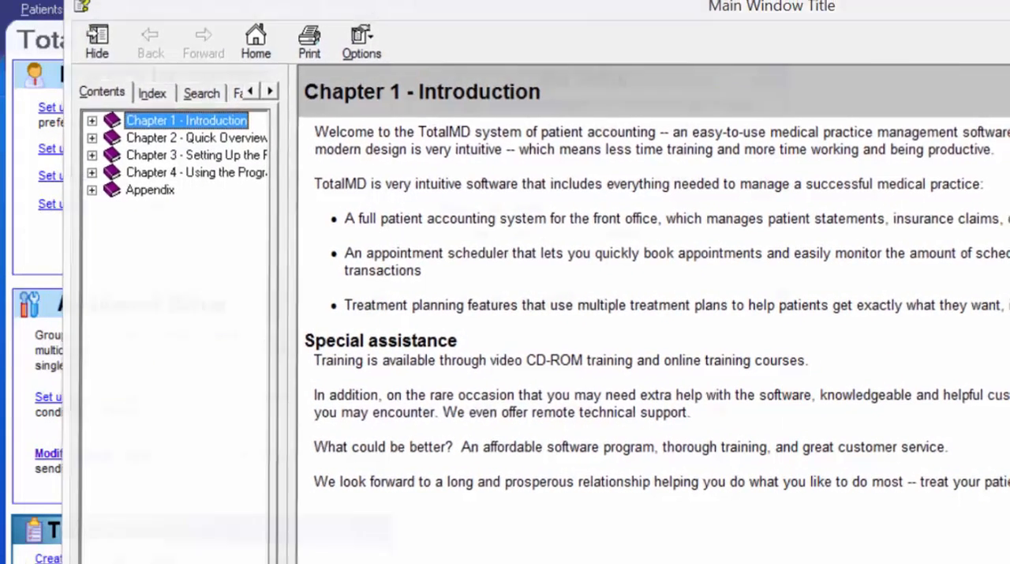
click(53, 110)
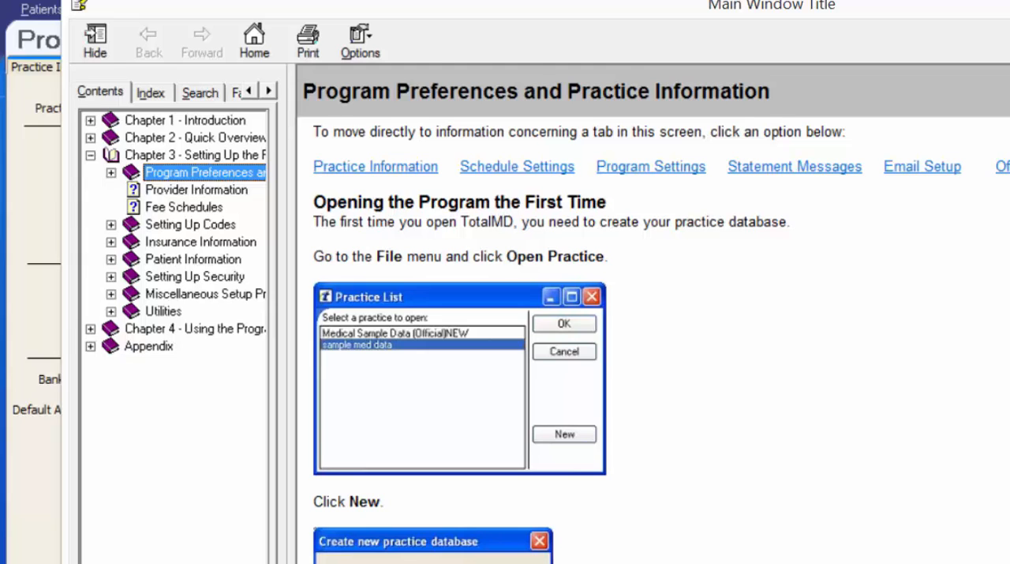
key(alt+F4)
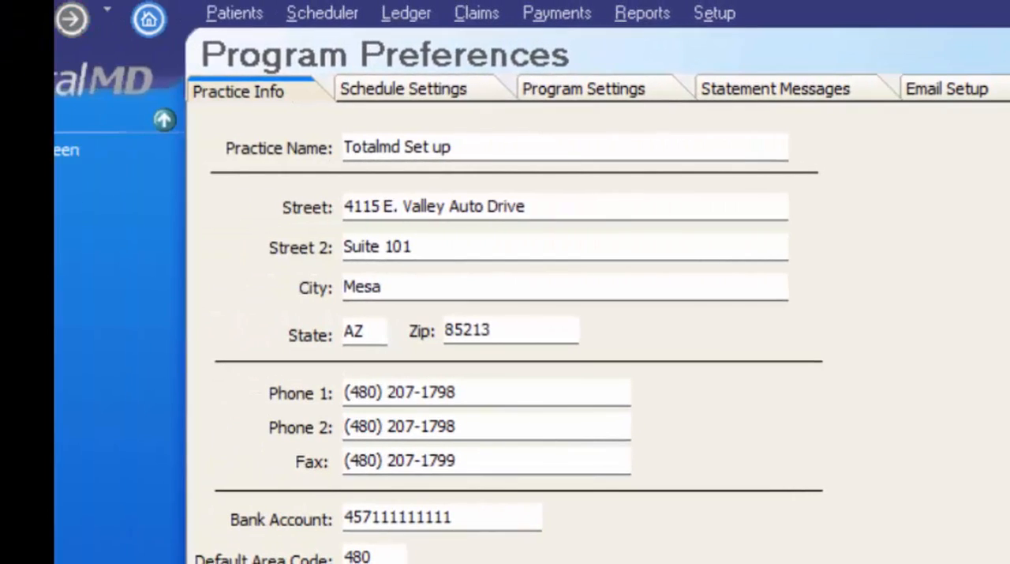
- Display the About TotalMD version and support contact information
click(189, 1)
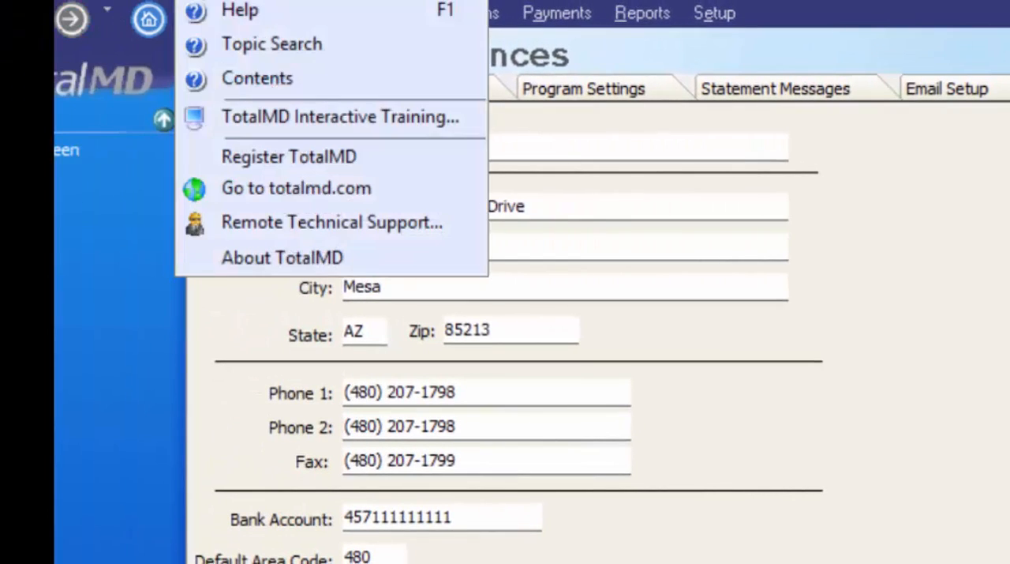
click(272, 260)
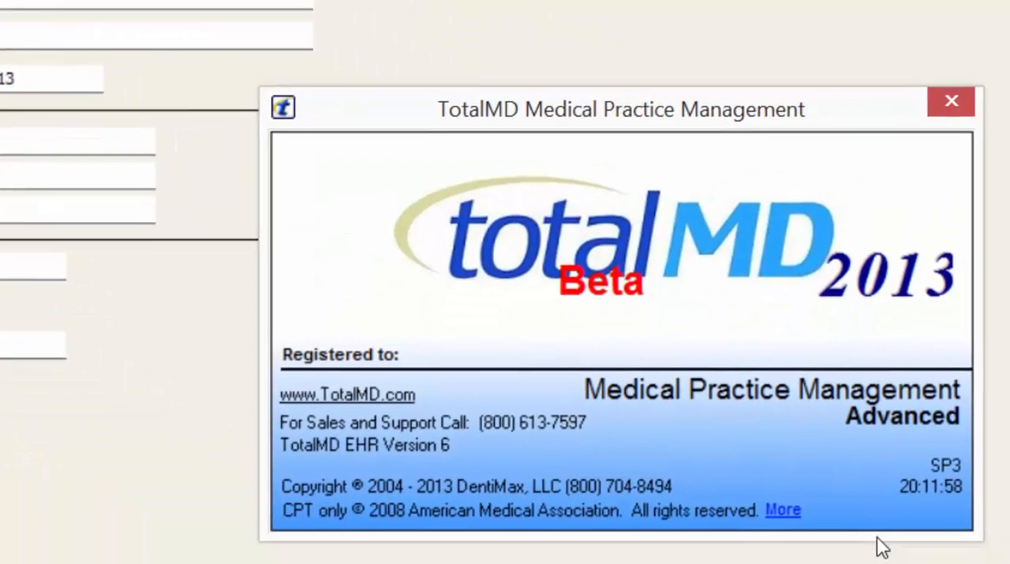